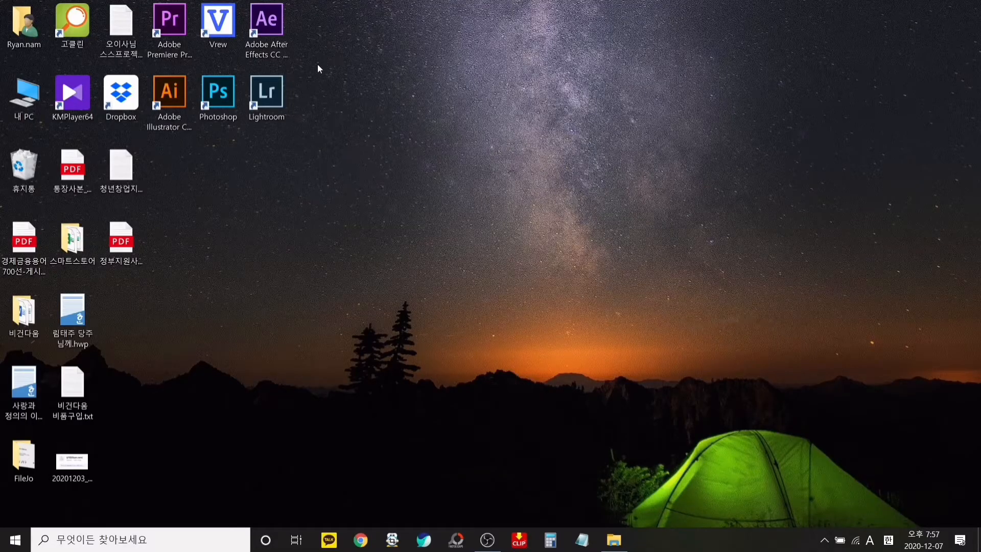
Open Vrew and start a new project from sd.mp4 on the desktop with Korean speech recognition
double_click(224, 29)
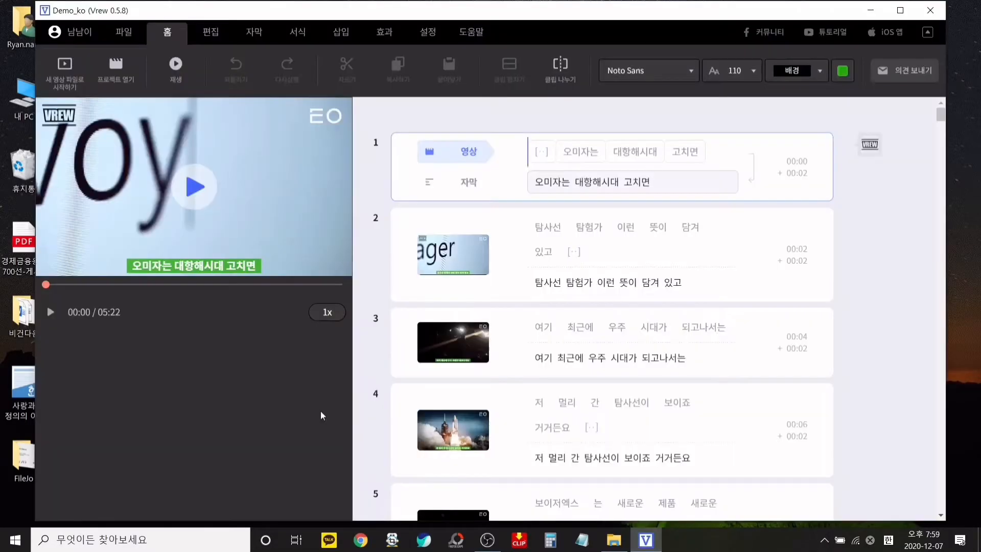
left_click(70, 76)
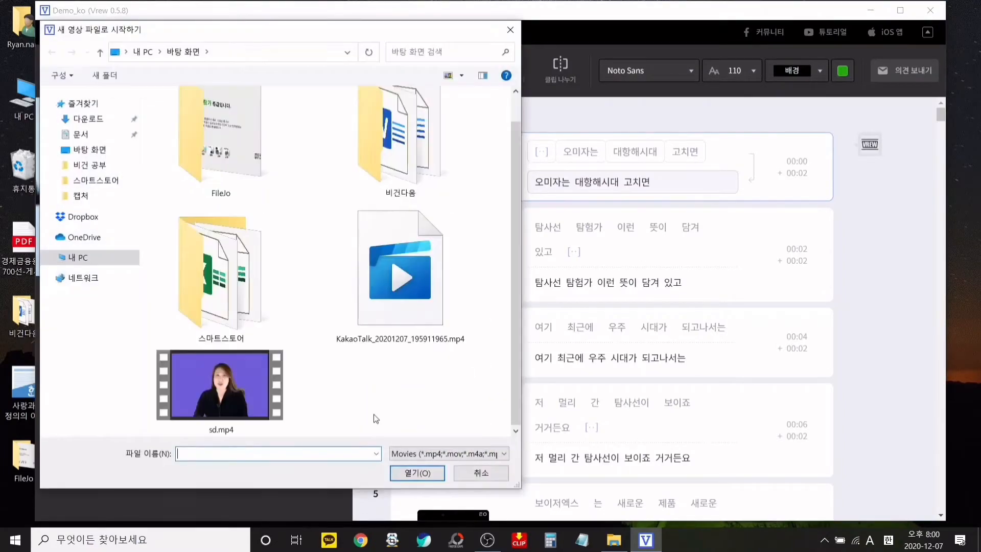
left_click(244, 394)
left_click(396, 477)
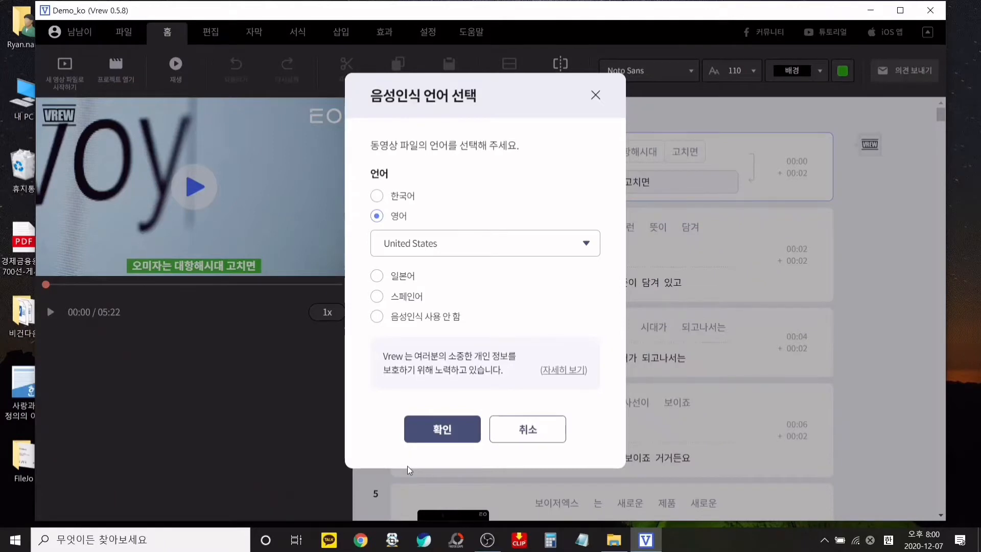
left_click(381, 201)
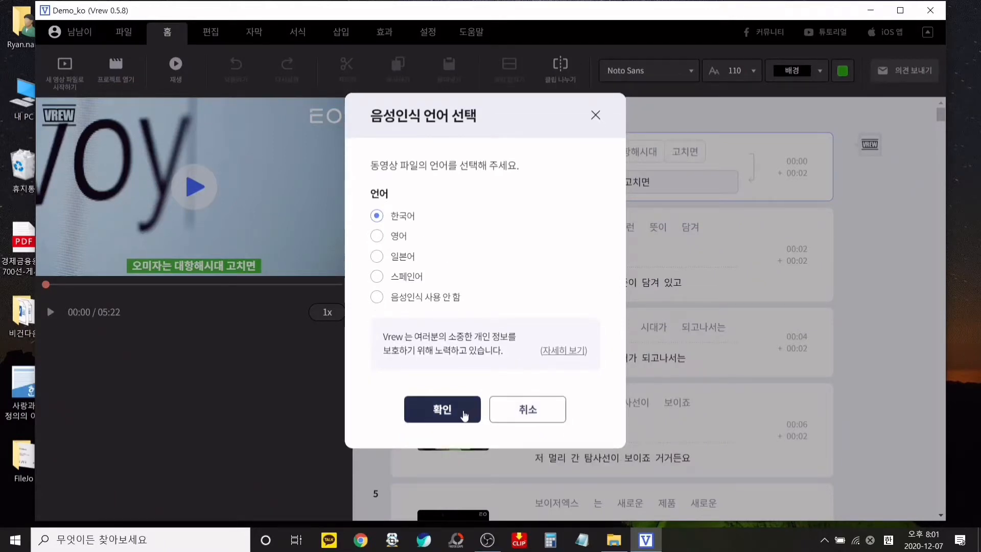
left_click(464, 412)
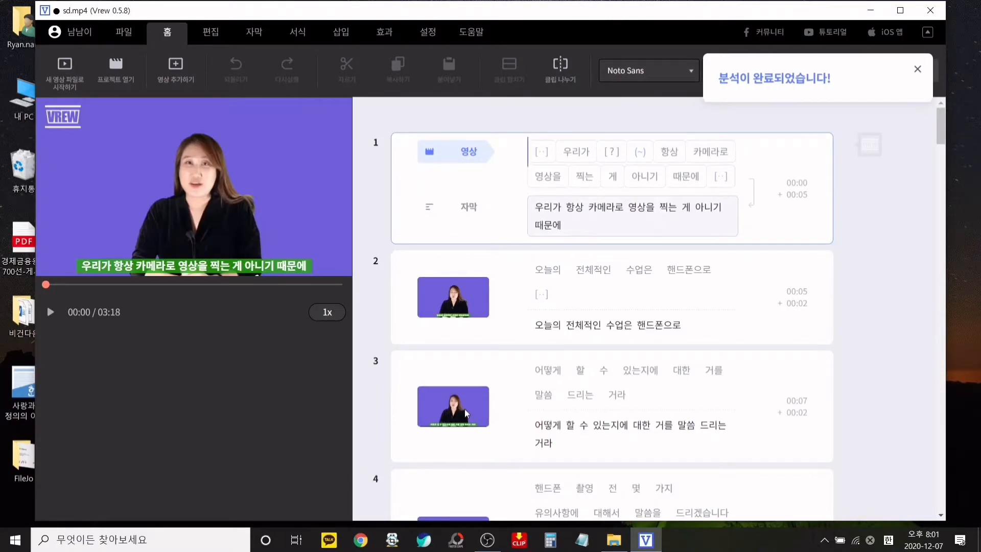
Delete the VREW watermark from the video preview and approve its removal
mouse_move(471, 408)
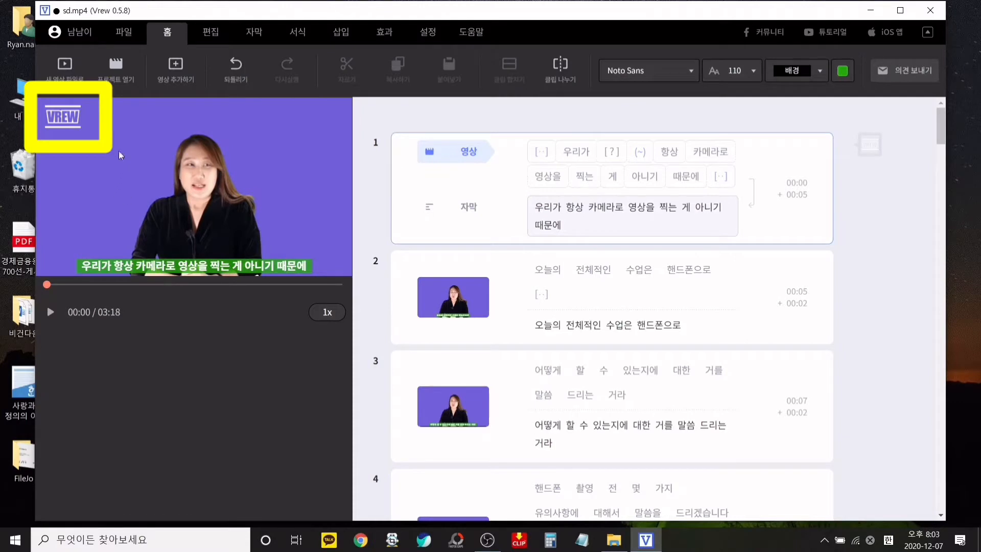
left_click(72, 121)
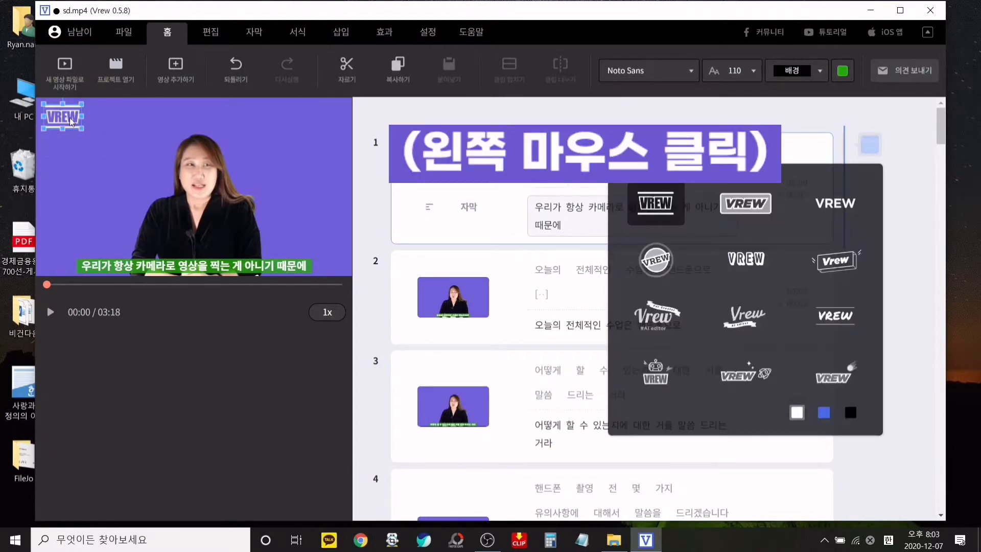
right_click(72, 121)
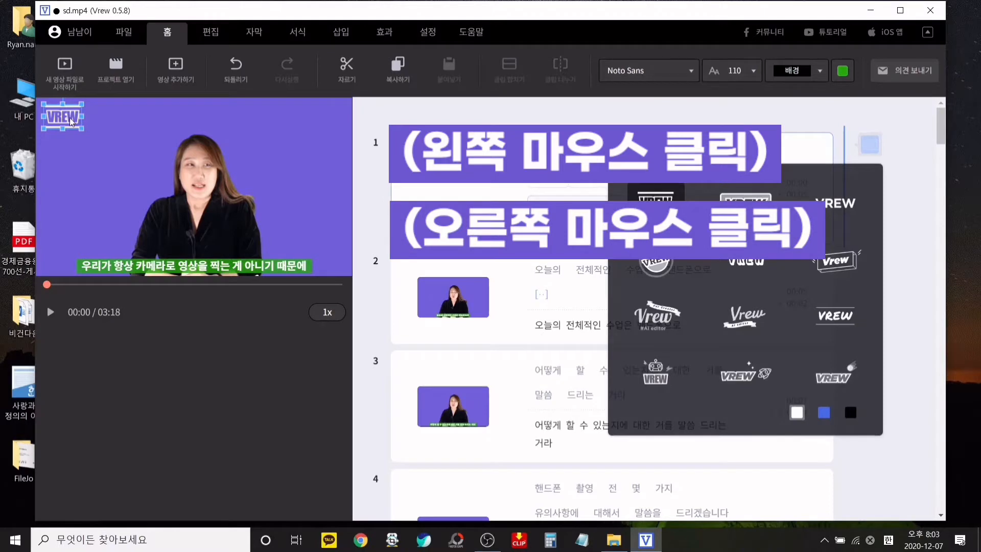
right_click(72, 121)
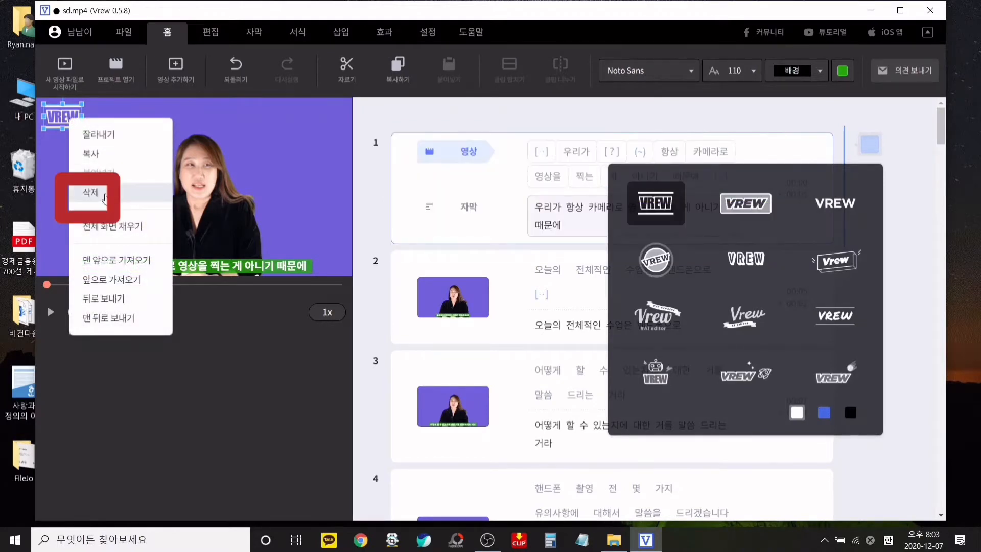
left_click(105, 197)
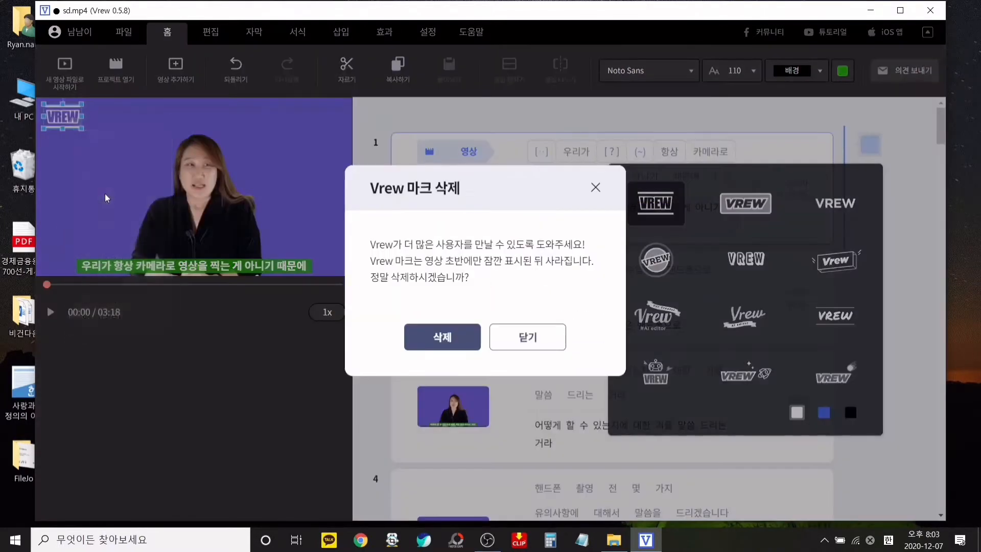
left_click(428, 341)
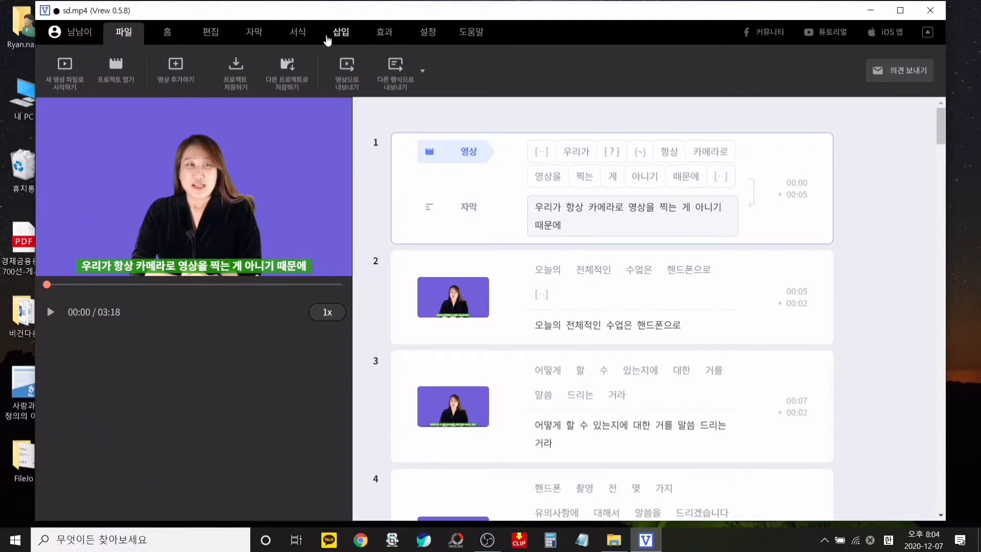
Set the subtitle font to Adobe 고딕 Std B
left_click(298, 32)
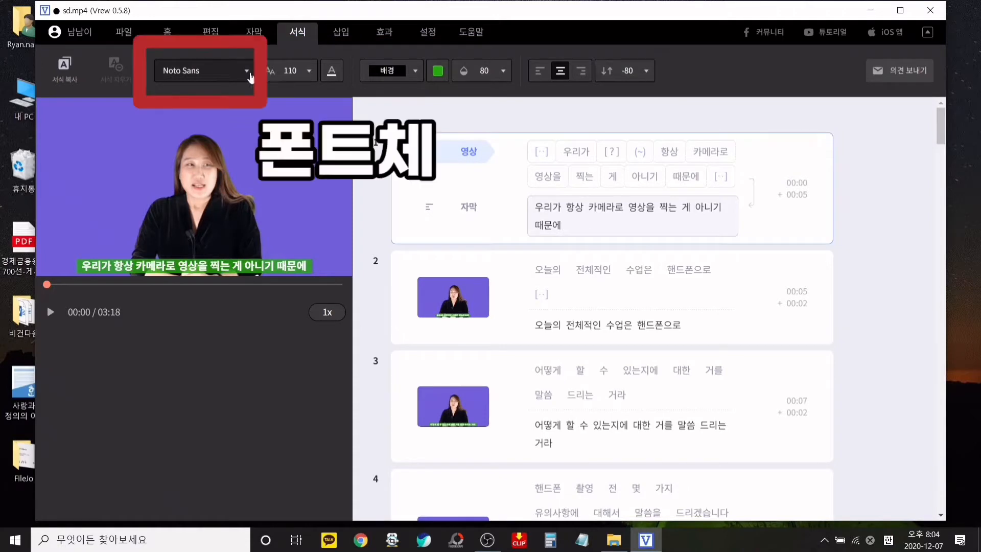
left_click(249, 74)
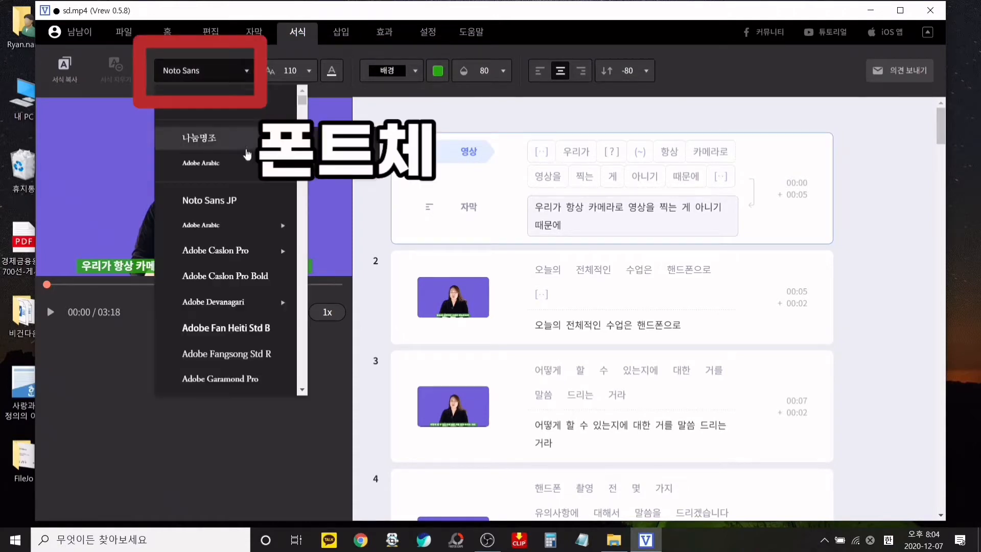
scroll(247, 154, "down", 10)
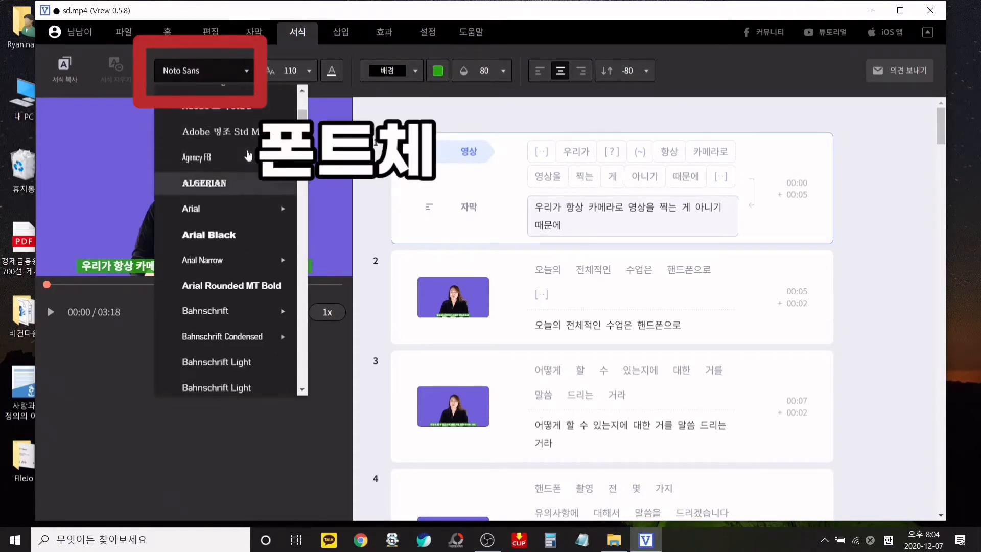
scroll(249, 154, "up", 3)
left_click(226, 263)
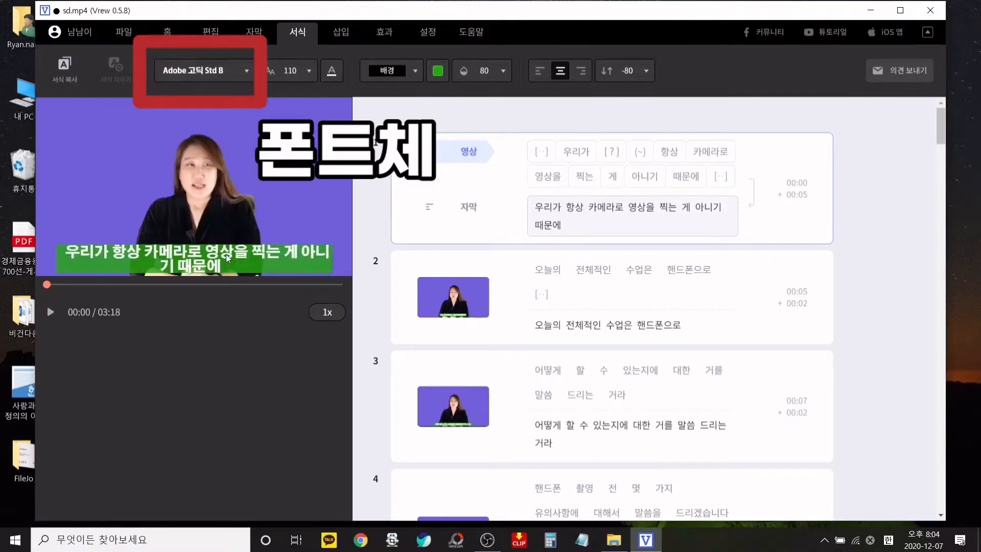
Change the subtitle font to 나눔명조
left_click(241, 76)
scroll(235, 153, "up", 5)
mouse_move(236, 184)
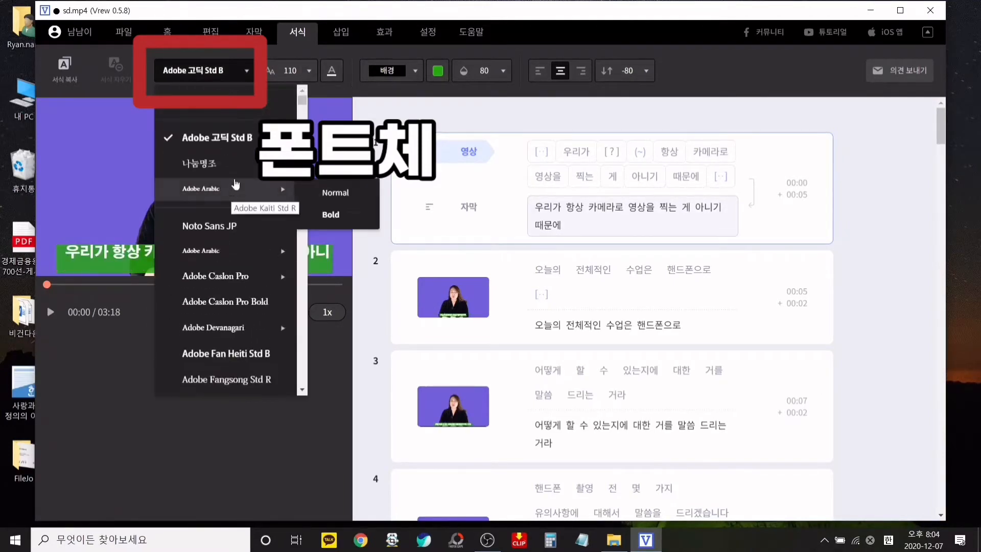
left_click(236, 164)
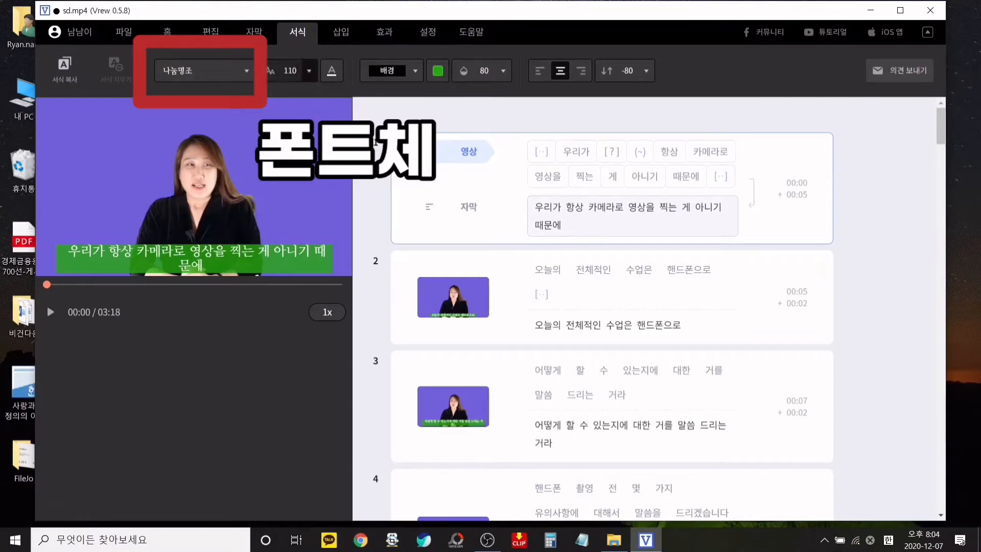
Try a subtitle font size of 75, and settle on 100
left_click(308, 71)
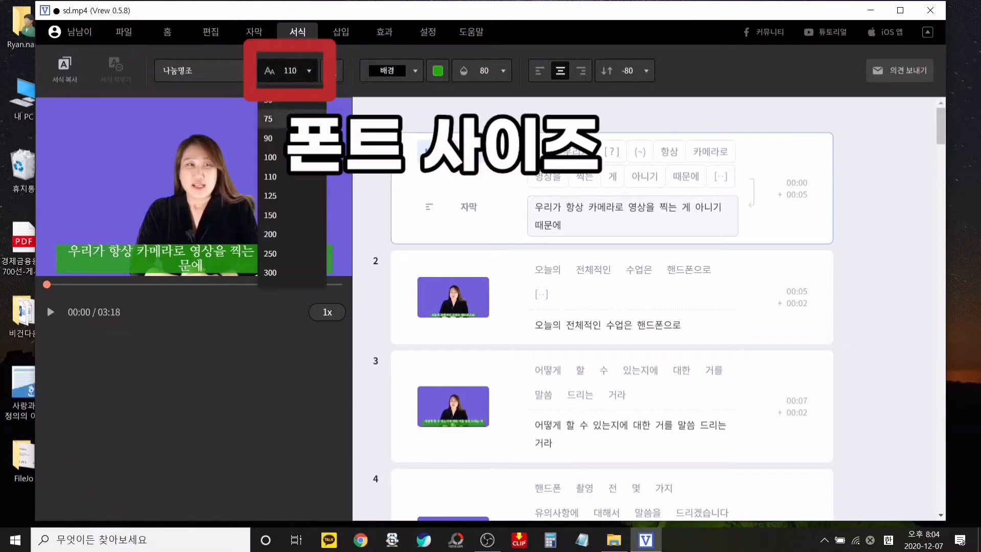
left_click(276, 119)
left_click(308, 72)
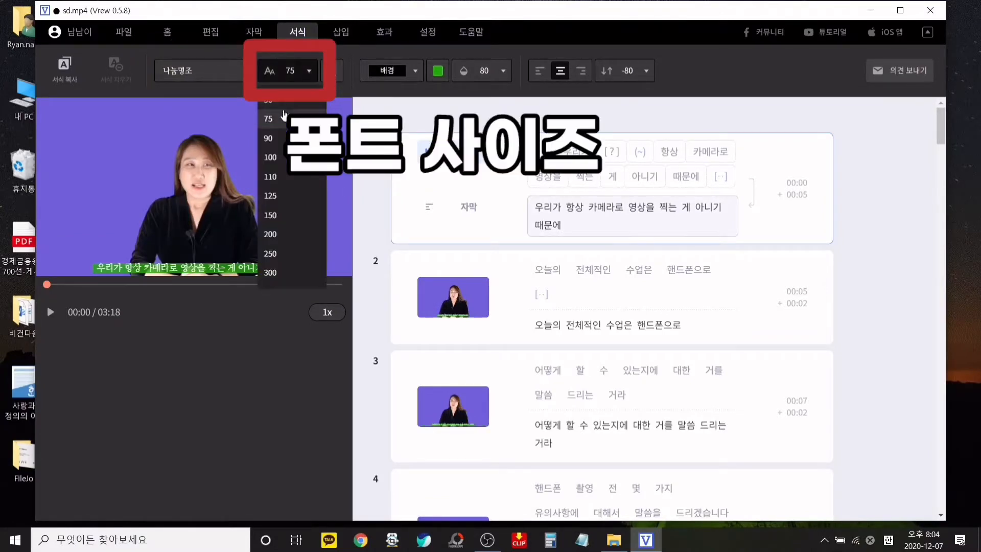
left_click(286, 108)
Try light grey and medium blue as the subtitle text colour, and settle on white
left_click(331, 71)
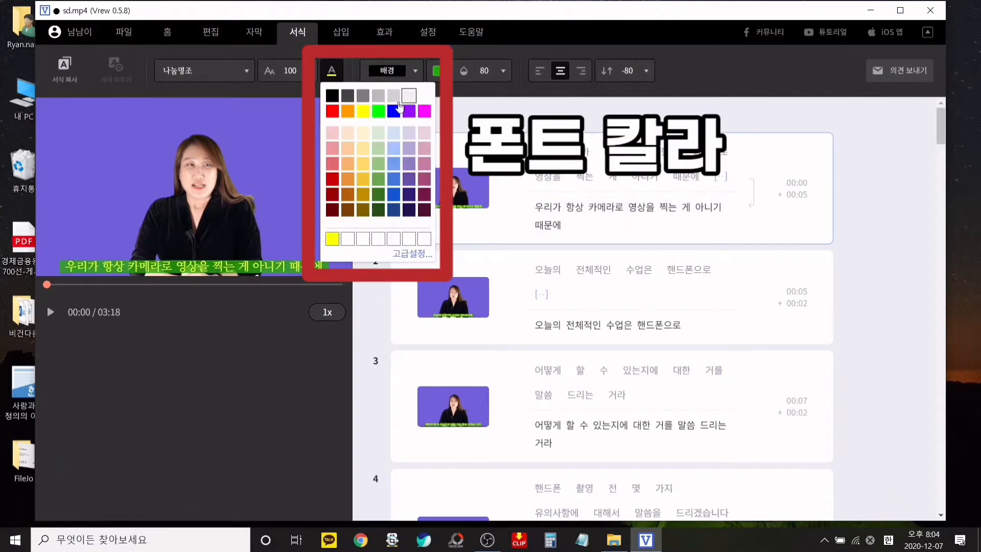
left_click(394, 96)
left_click(394, 163)
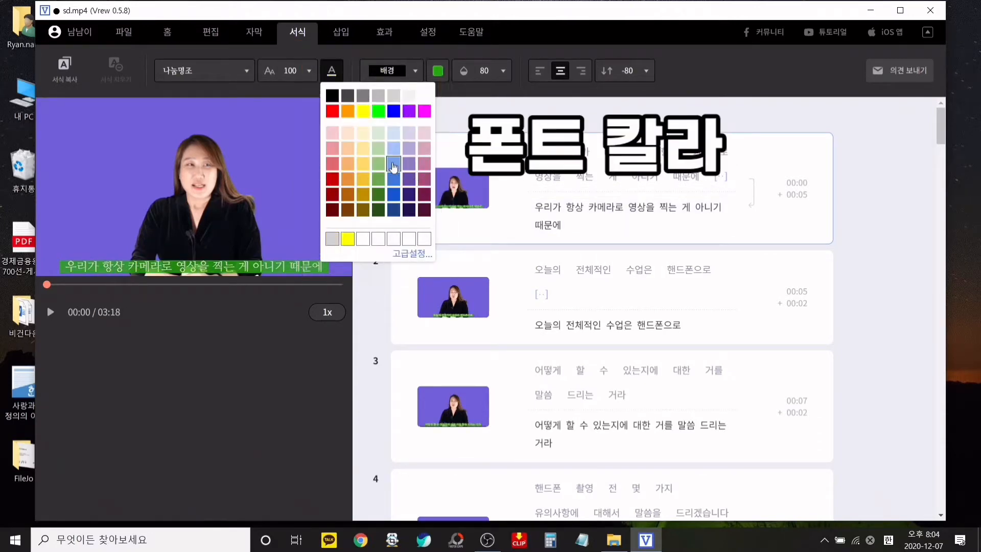
left_click(422, 96)
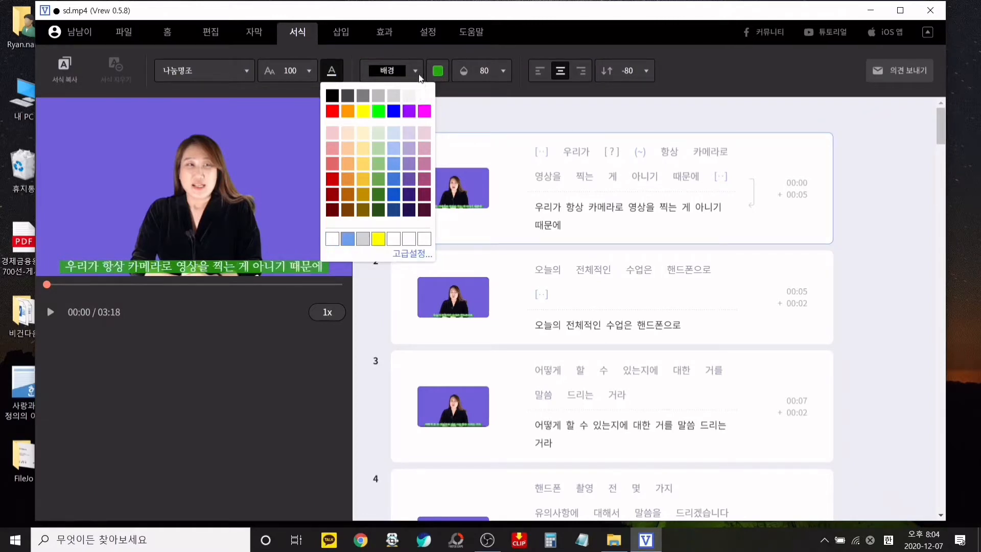
left_click(299, 312)
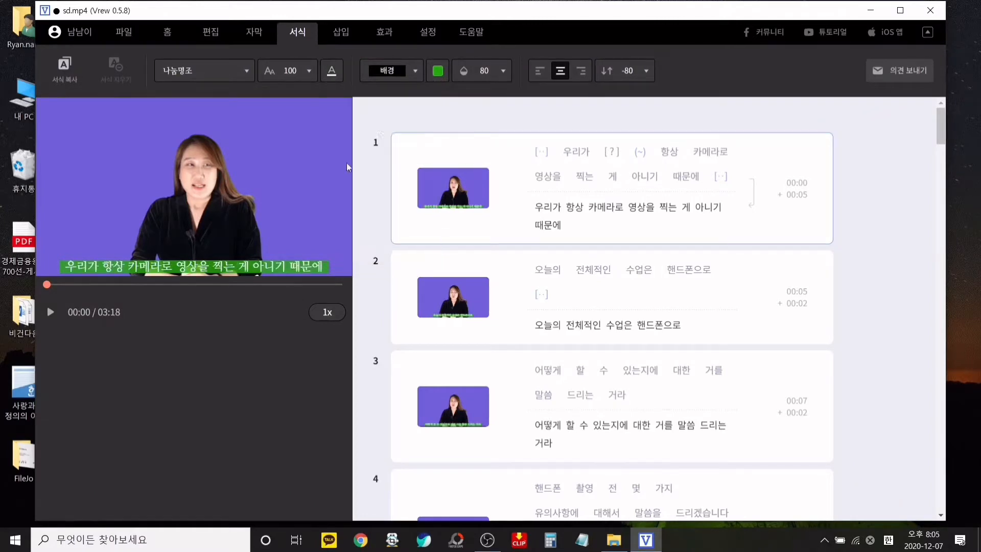
Try the 테두리, 기본 and 그림자 subtitle styles, revisit 테두리, and return to the 배경 style
left_click(412, 72)
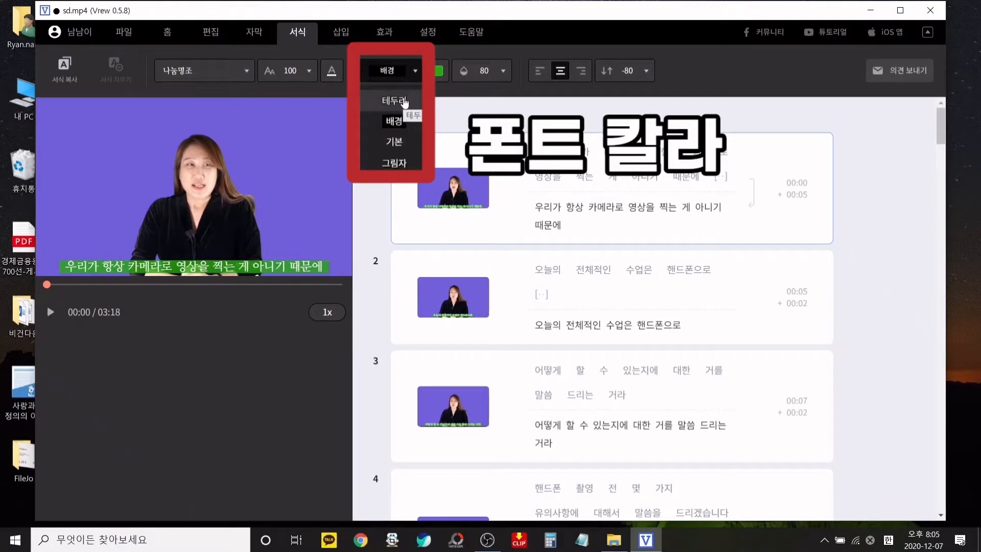
left_click(404, 100)
left_click(415, 75)
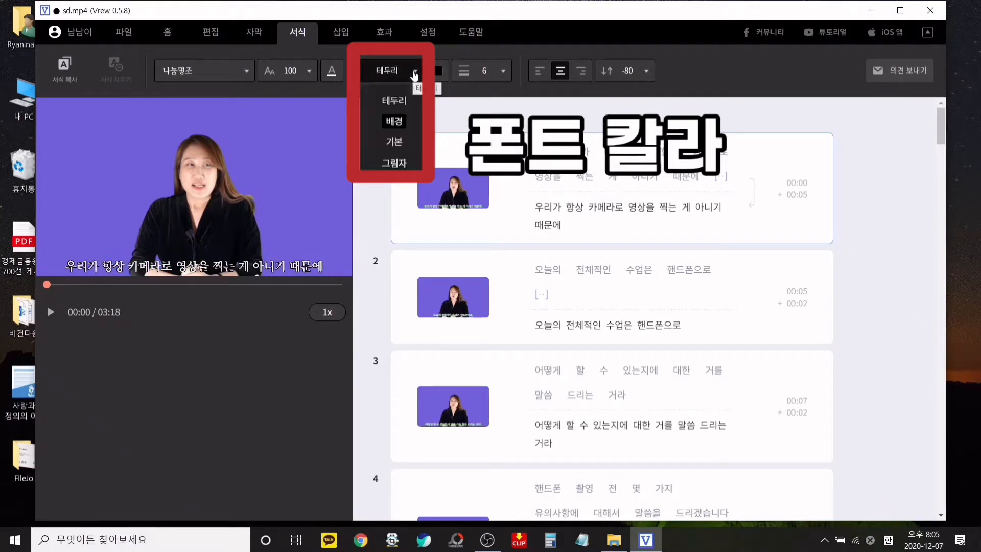
left_click(401, 141)
left_click(403, 72)
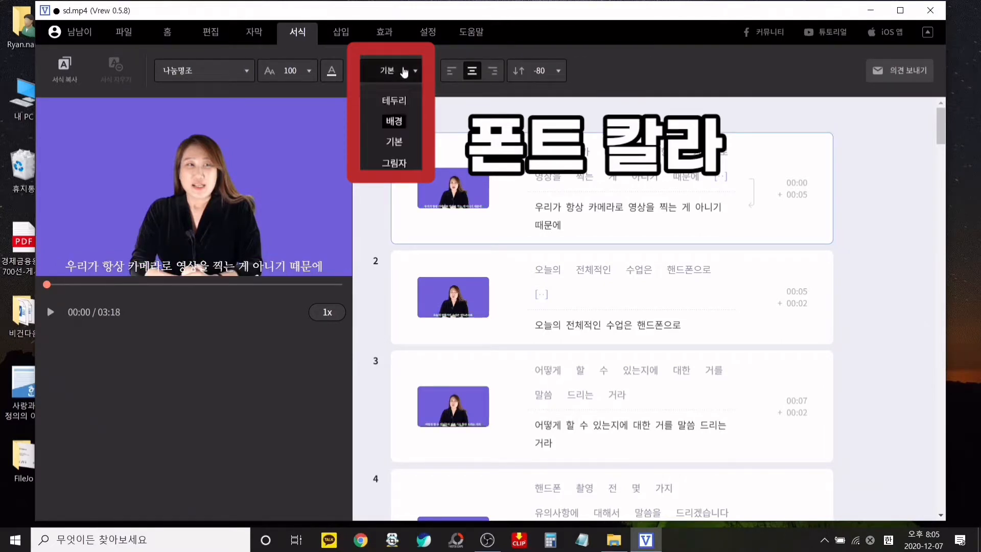
left_click(405, 164)
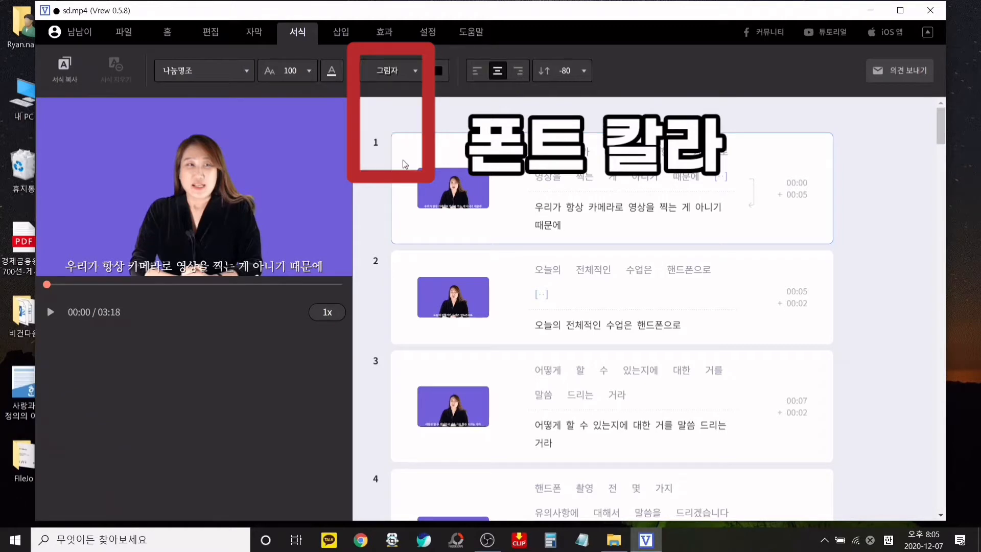
left_click(413, 75)
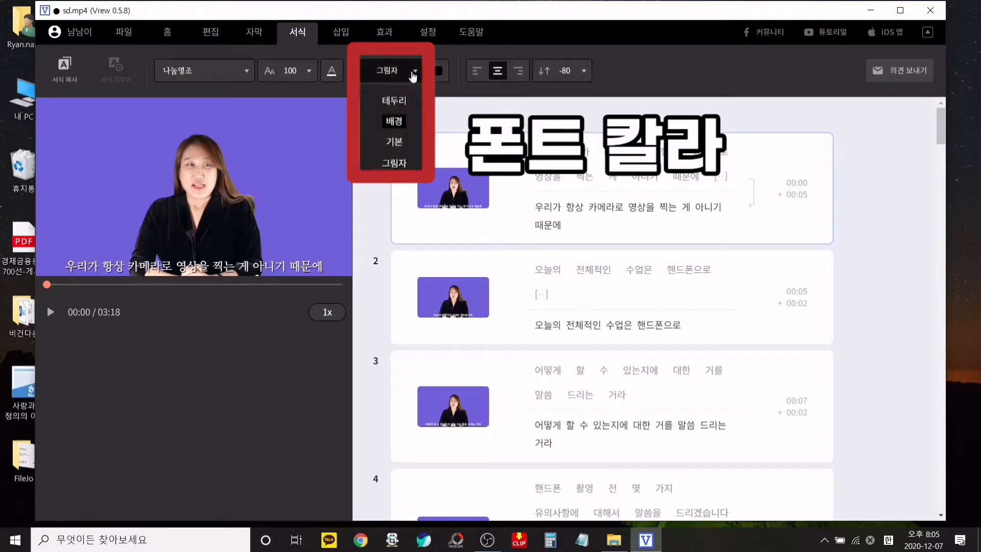
left_click(400, 101)
left_click(411, 72)
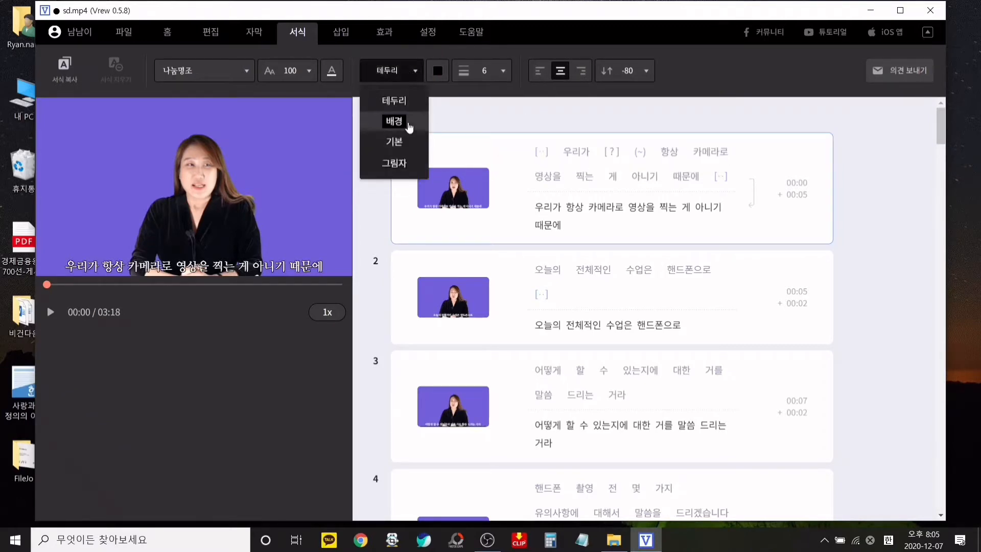
left_click(409, 122)
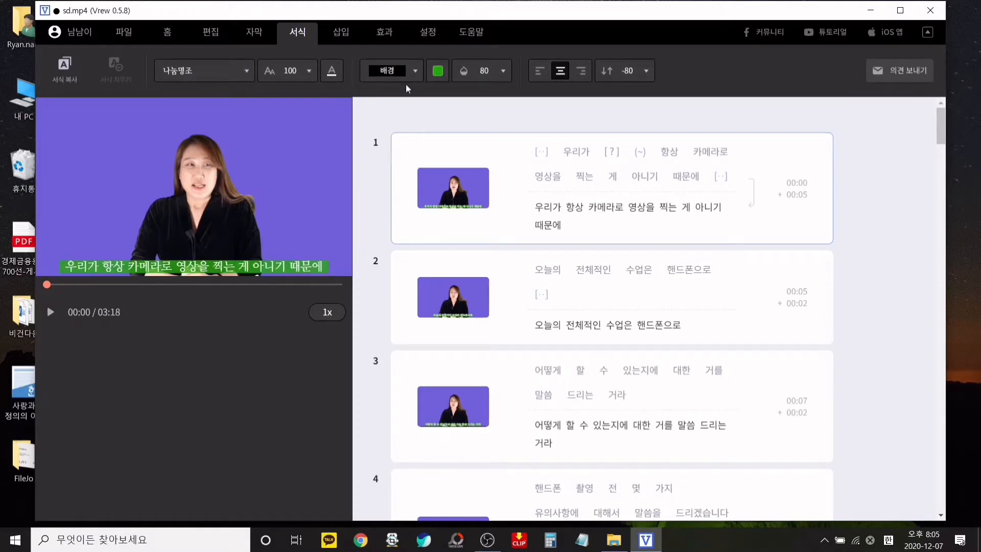
Try orange and blue for the subtitle background, settle on dark grey, and set its opacity to 66
left_click(438, 71)
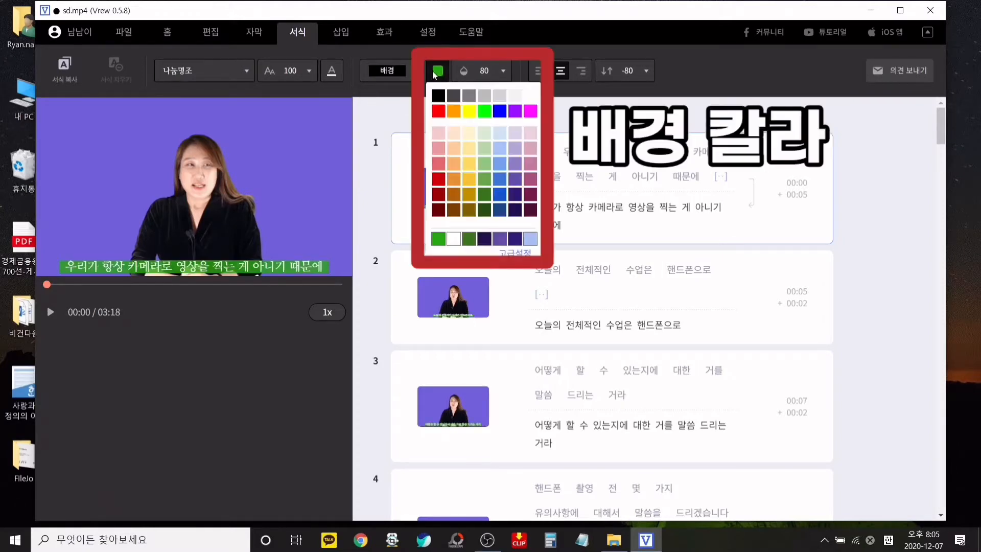
left_click(459, 111)
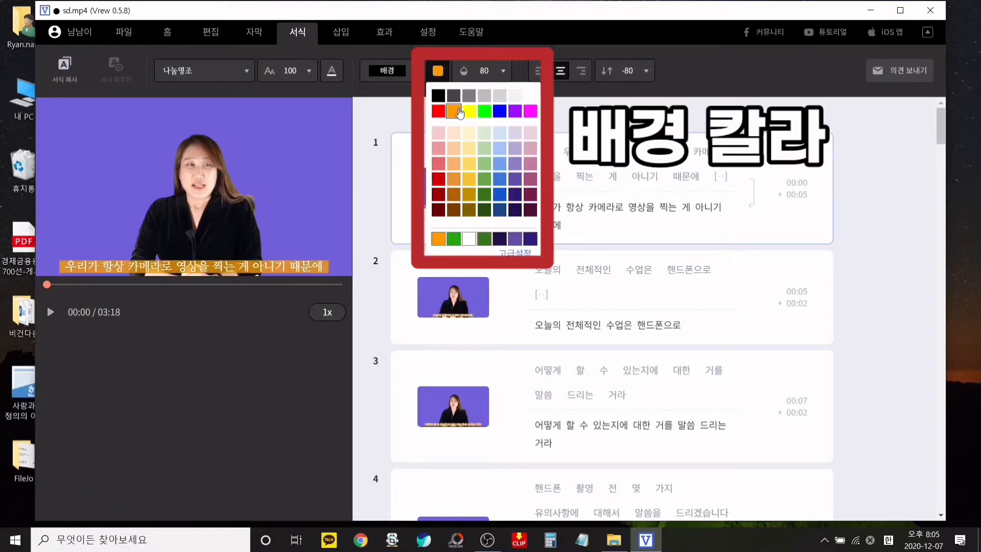
left_click(503, 112)
left_click(454, 95)
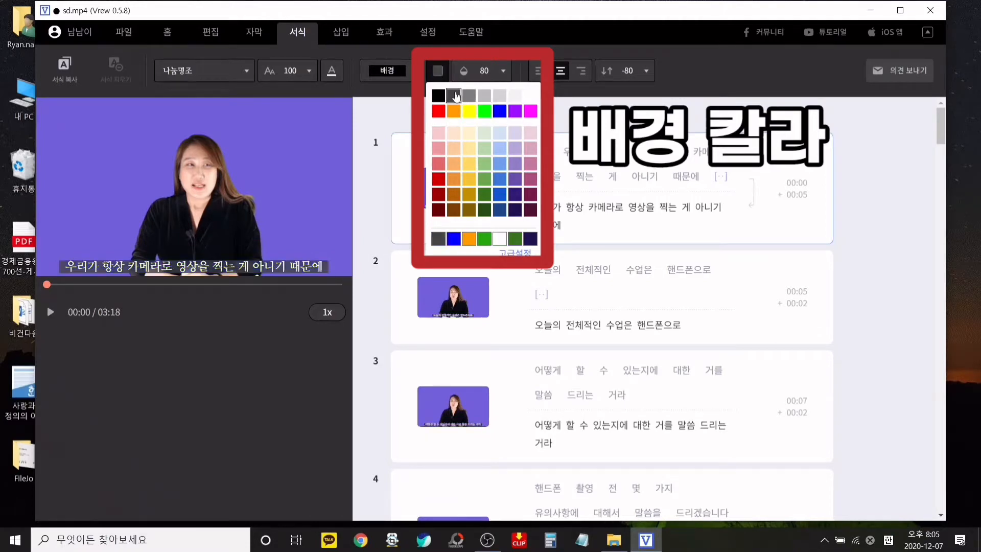
left_click(503, 72)
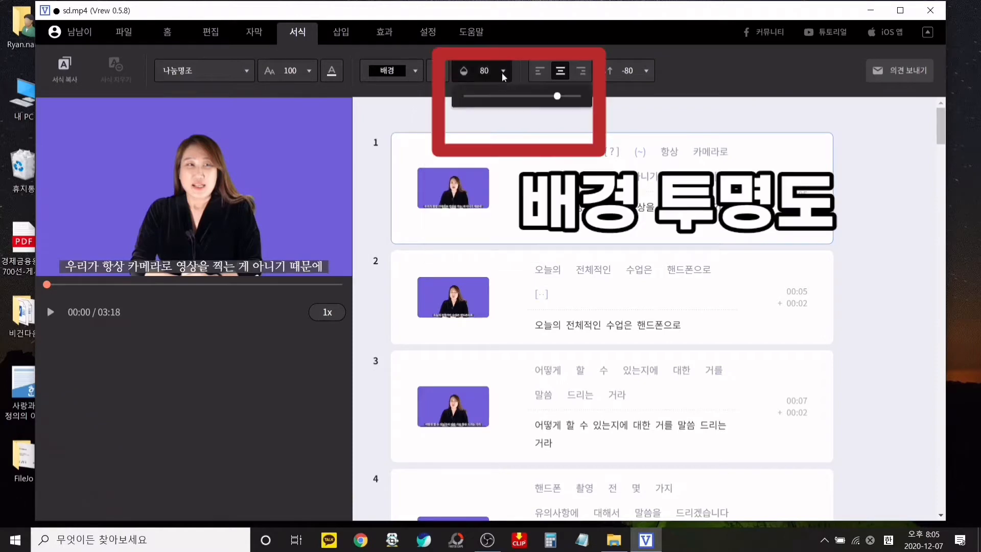
mouse_move(557, 97)
left_mouse_down()
mouse_move(456, 111)
mouse_move(474, 97)
mouse_move(591, 88)
mouse_move(458, 113)
mouse_move(540, 98)
left_mouse_up()
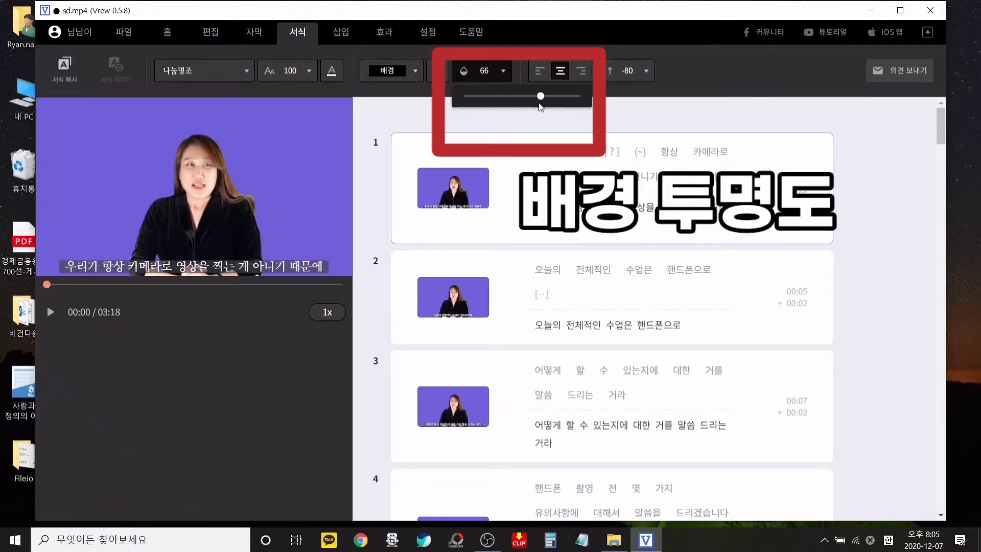
Compare left, centre and right alignment for the subtitles, and settle on right alignment
left_click(540, 71)
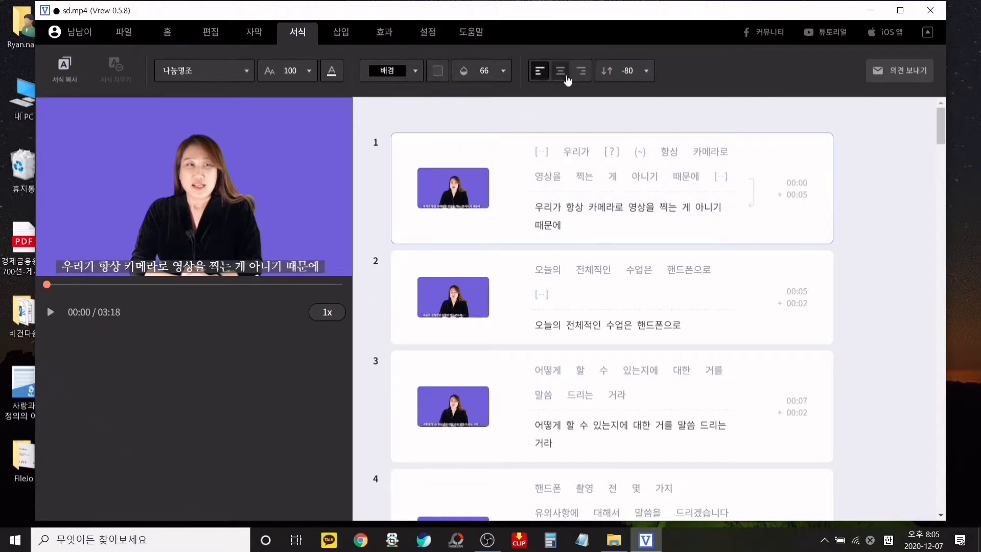
left_click(563, 73)
left_click(581, 71)
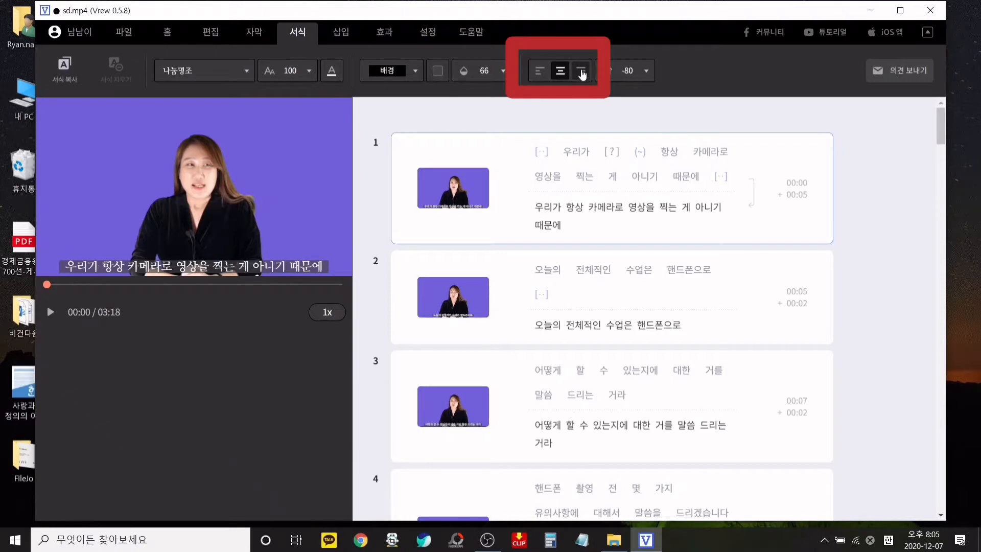
left_click(541, 74)
left_click(562, 72)
left_click(581, 73)
left_click(562, 72)
left_click(540, 73)
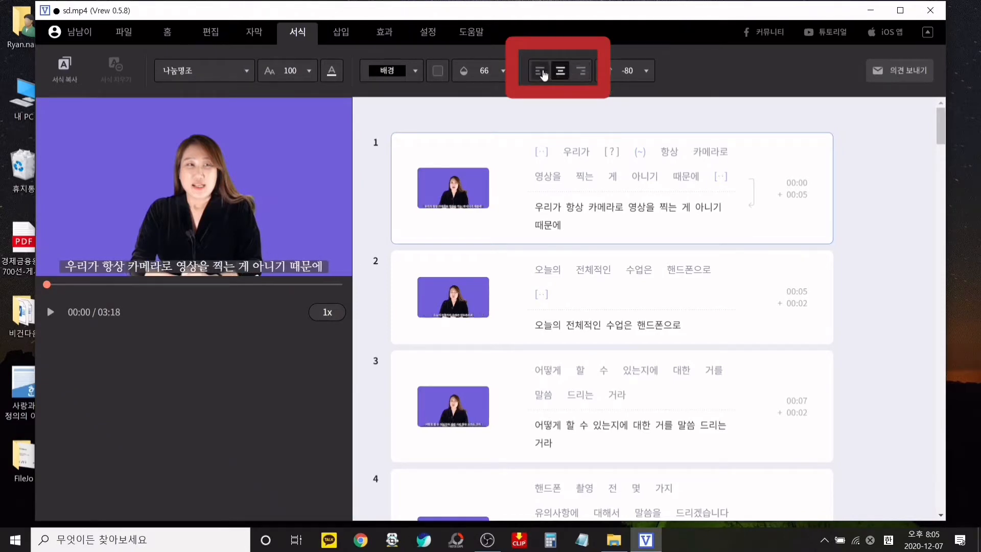
left_click(561, 72)
left_click(582, 76)
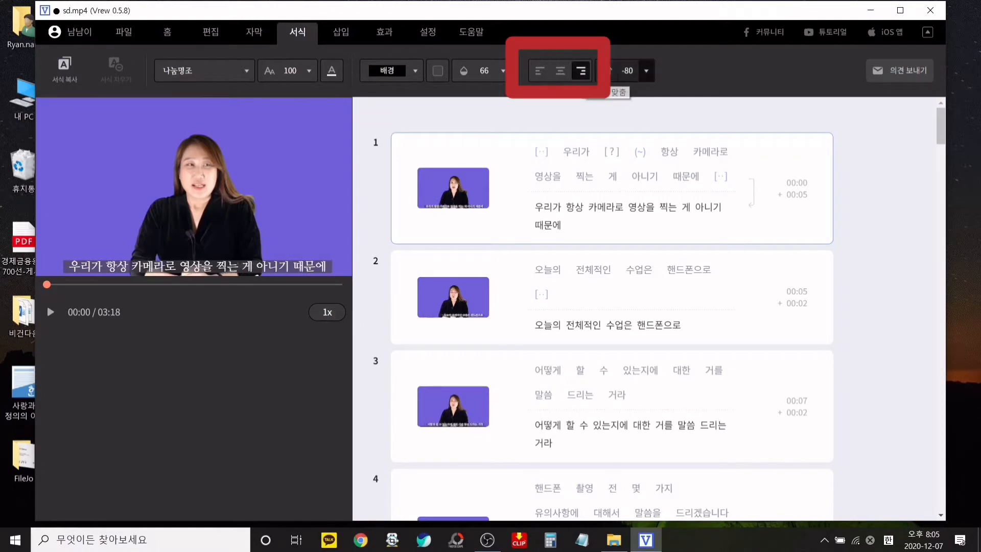
Try adjusting the subtitles' vertical position, and leave it at -80
left_click(647, 71)
mouse_move(610, 97)
left_mouse_down()
mouse_move(726, 94)
mouse_move(613, 108)
left_mouse_up()
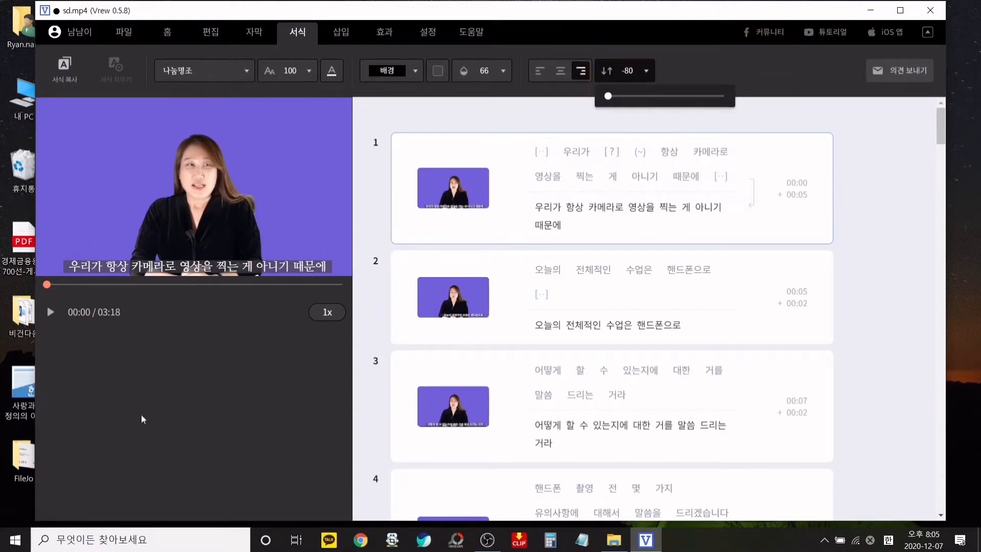
left_click(201, 417)
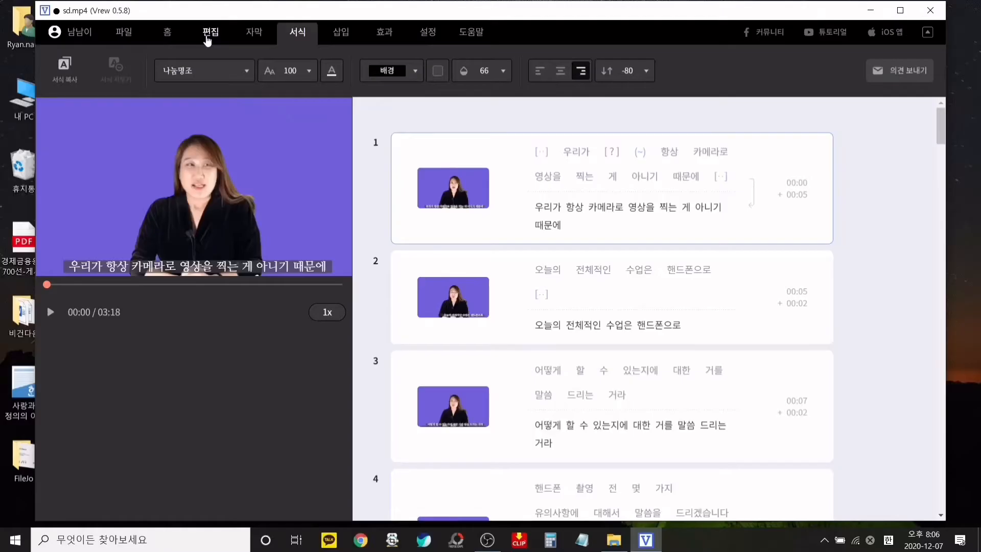
Switch to the clip editing tools and play clip 1 from its start to locate the silent and unclear segments
left_click(208, 35)
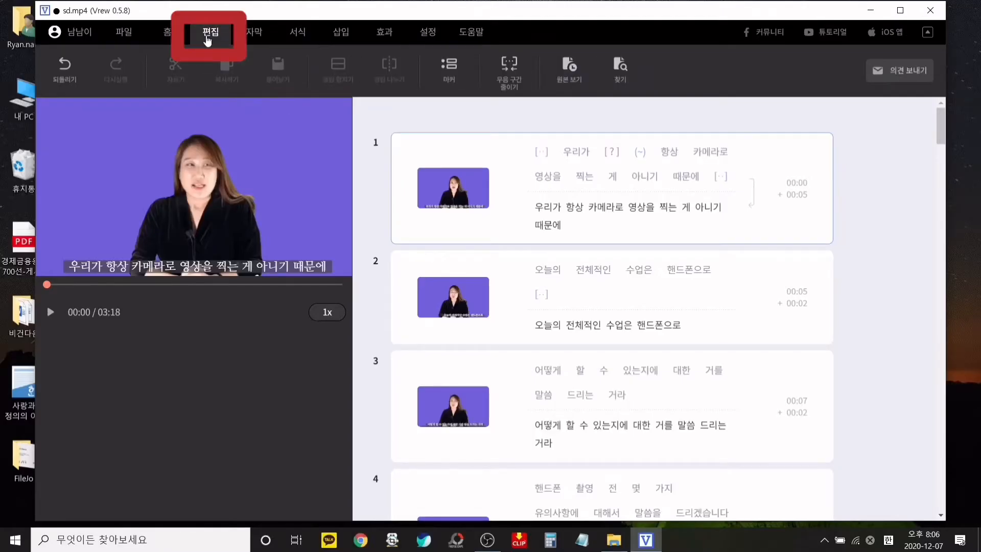
left_click(473, 185)
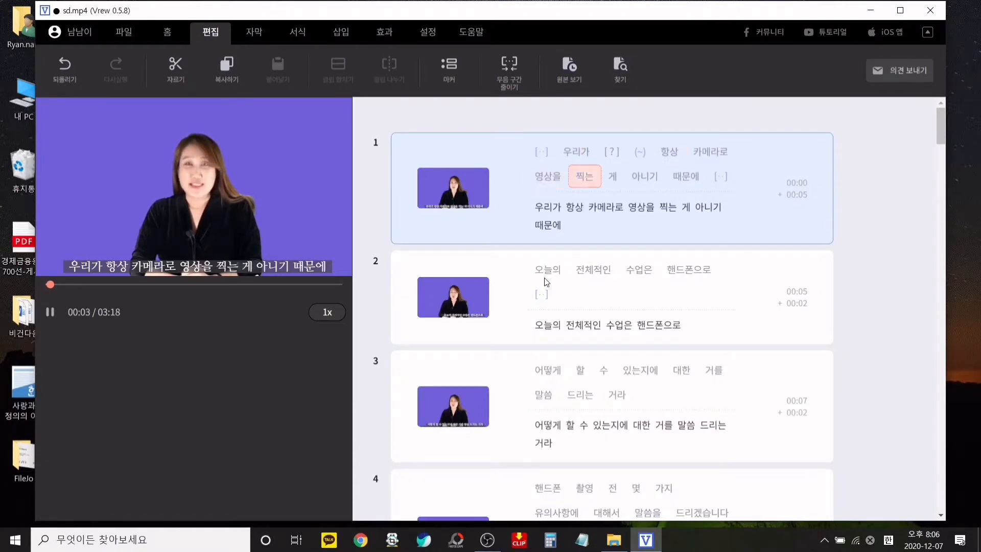
key("space")
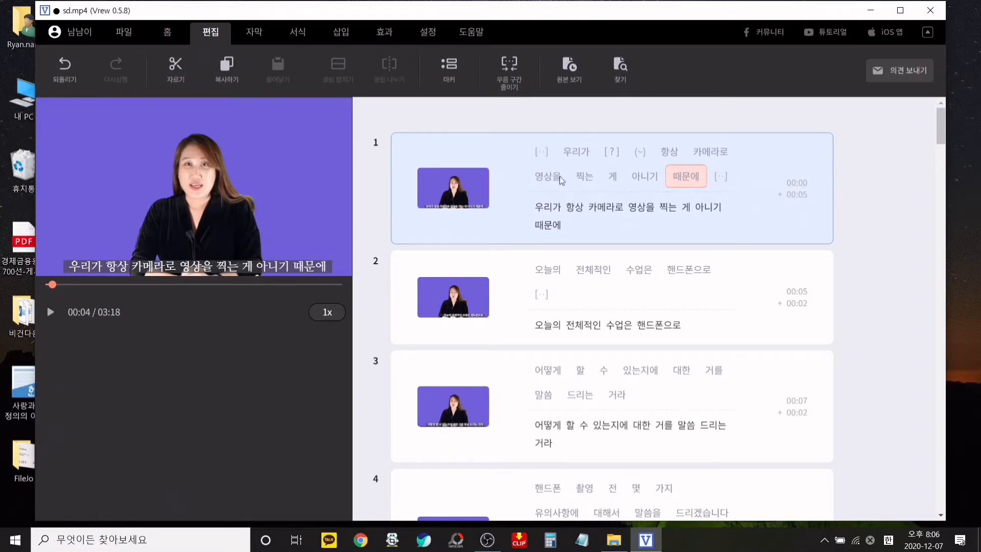
left_click(547, 152)
key("space")
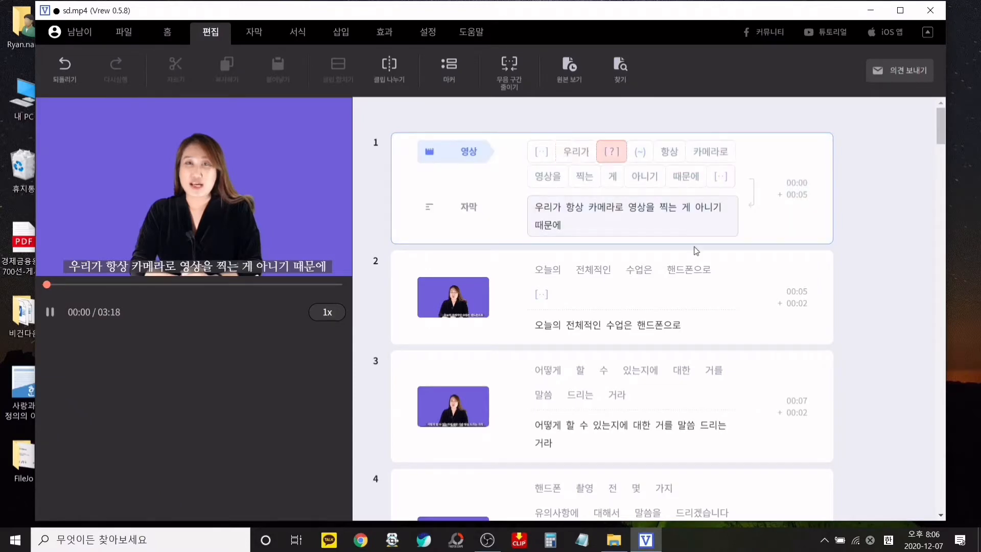
Check the waveform of the (~) segment before 항상 in clip 1, and delete that segment
left_click(639, 153)
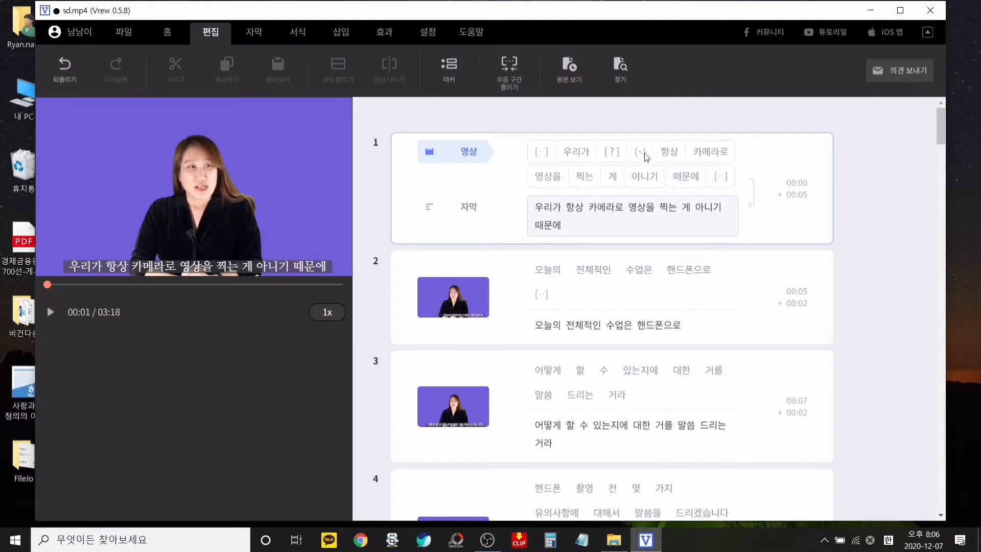
left_click(642, 154)
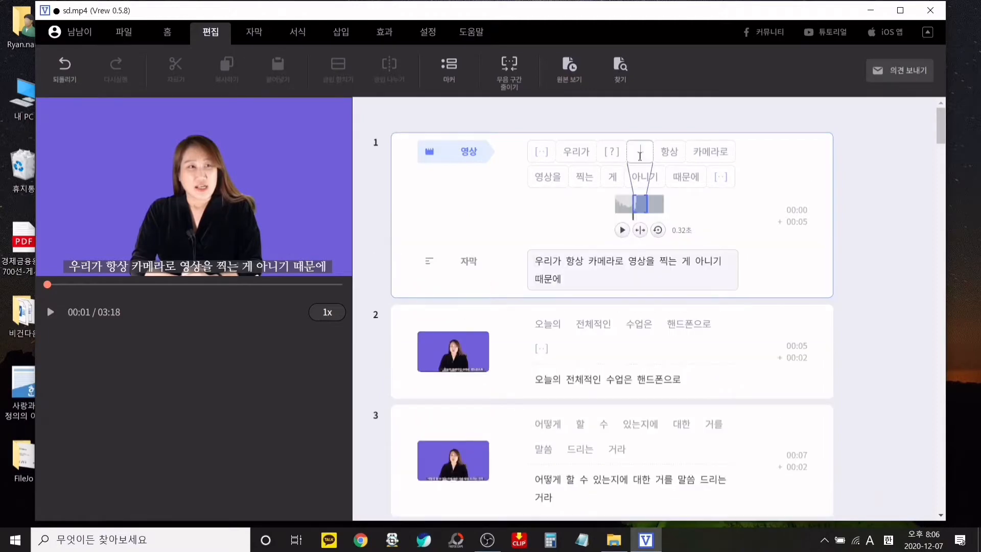
left_click(710, 209)
left_click(639, 156)
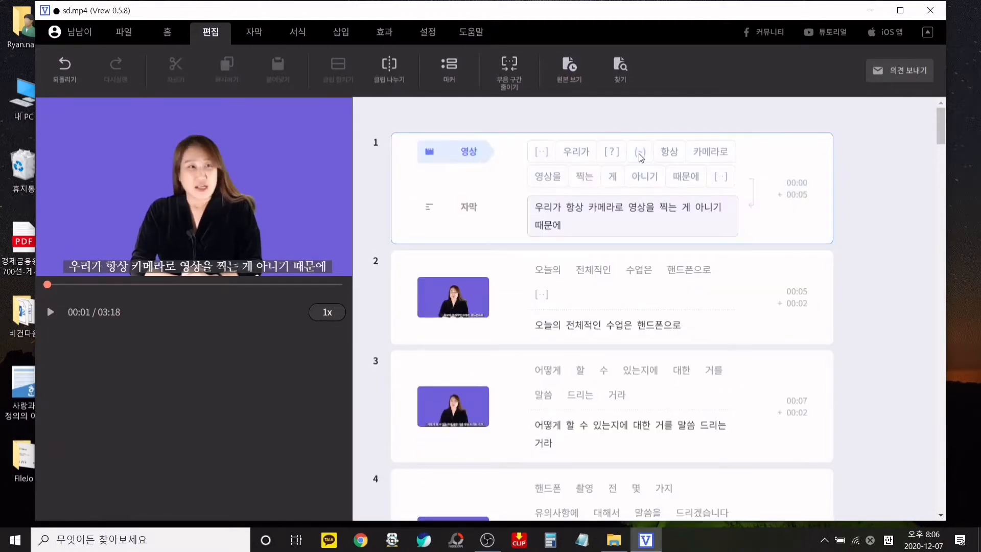
left_click(647, 161)
key("Delete")
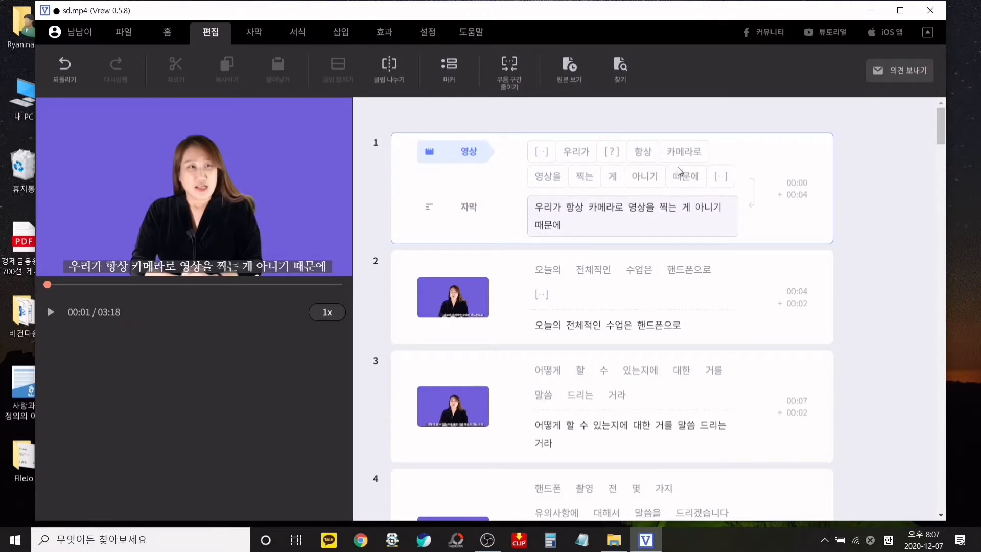
Replay clip 1 from its start and delete the silent segment before 우리가
left_click(543, 158)
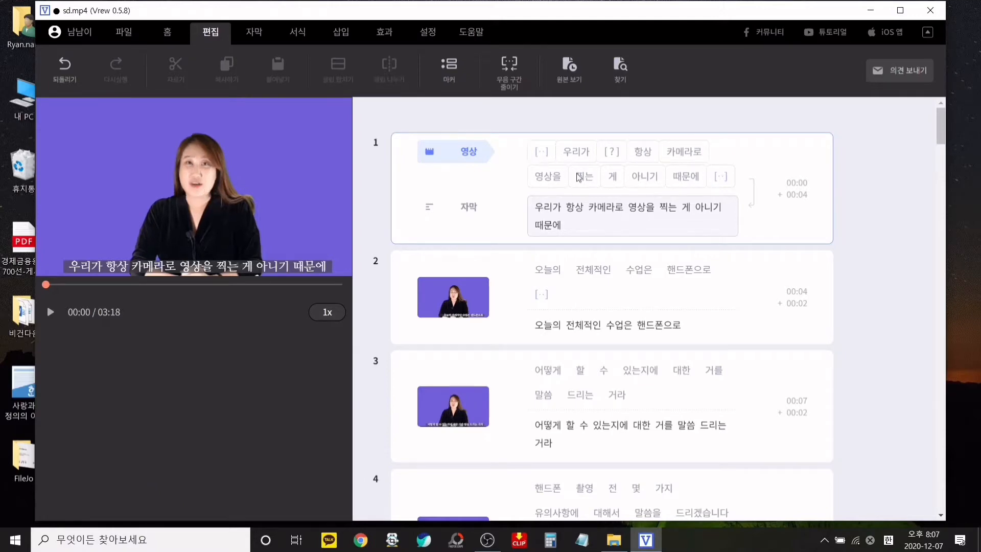
key("space")
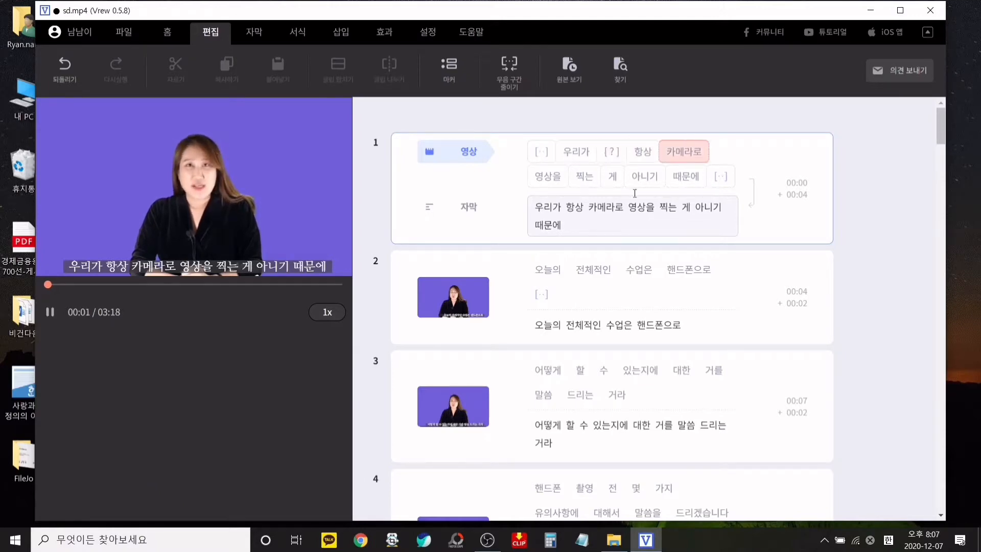
key("space")
left_click(547, 149)
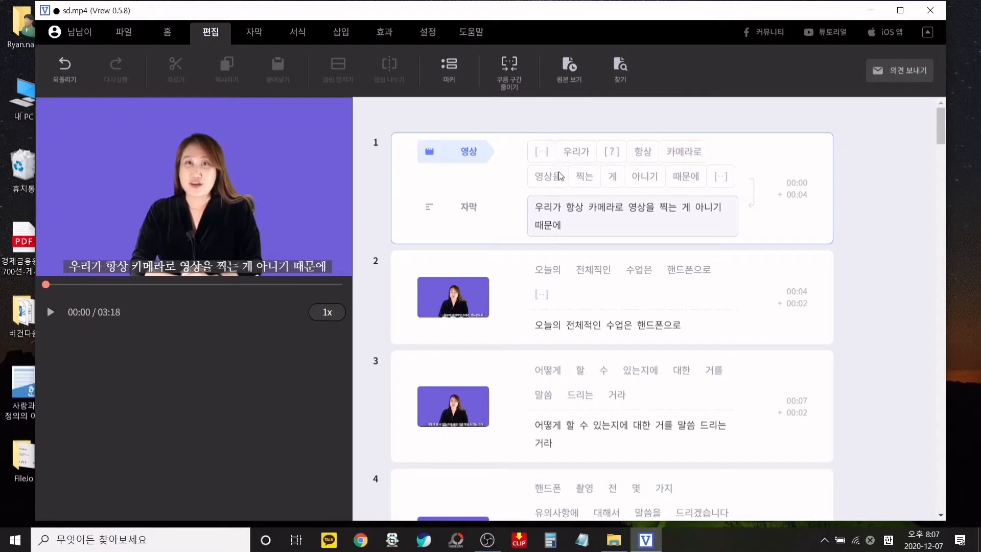
key("Delete")
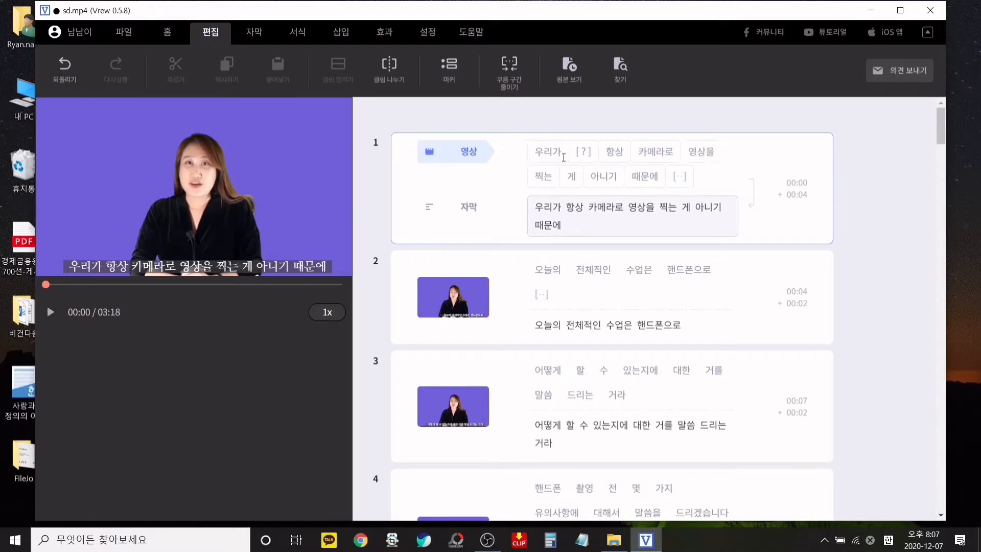
Play clip 1 again and delete the unrecognised [?] segment between 우리가 and 항상
key("space")
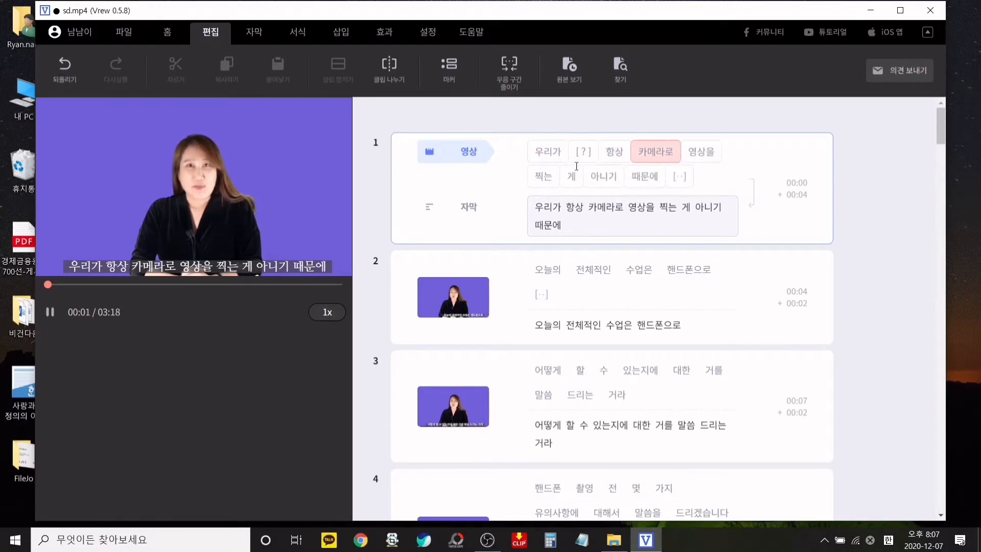
left_click(577, 155)
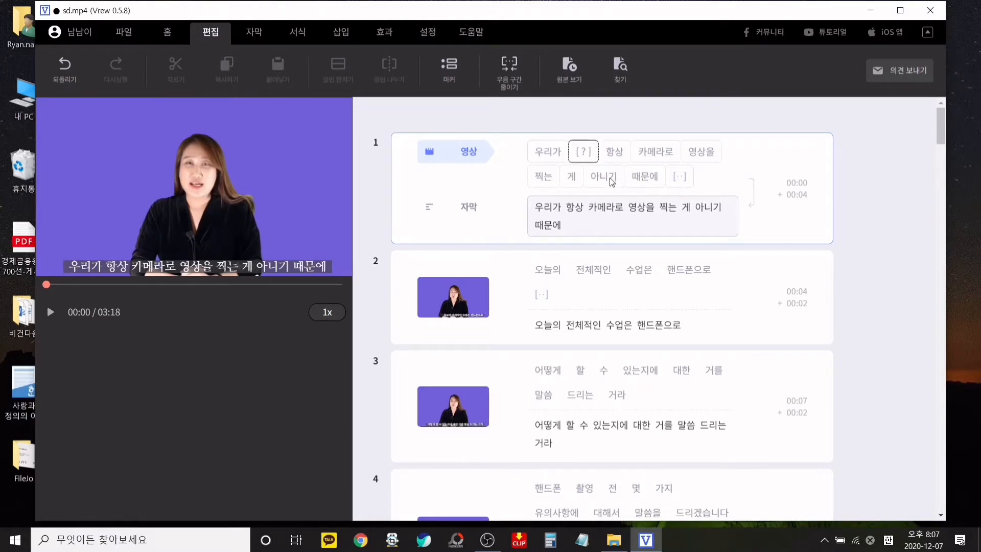
key("Delete")
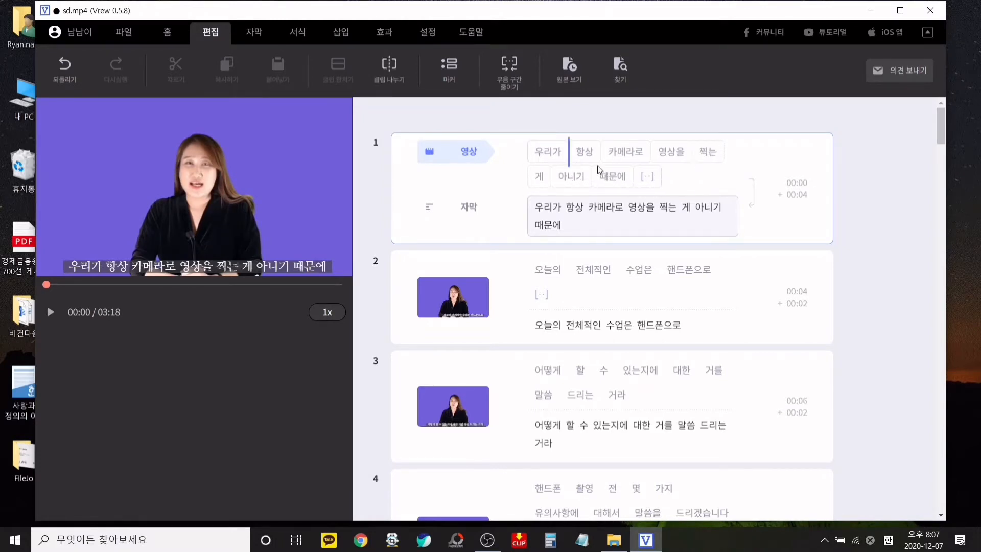
Replay clip 1 from 우리가 and delete the silent segment after 때문에
left_click(553, 155)
key("space")
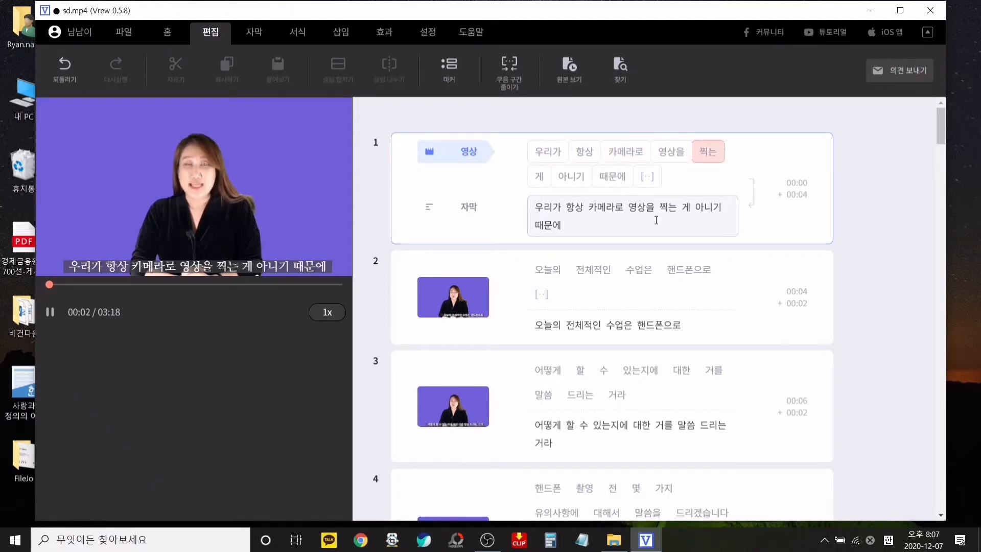
key("space")
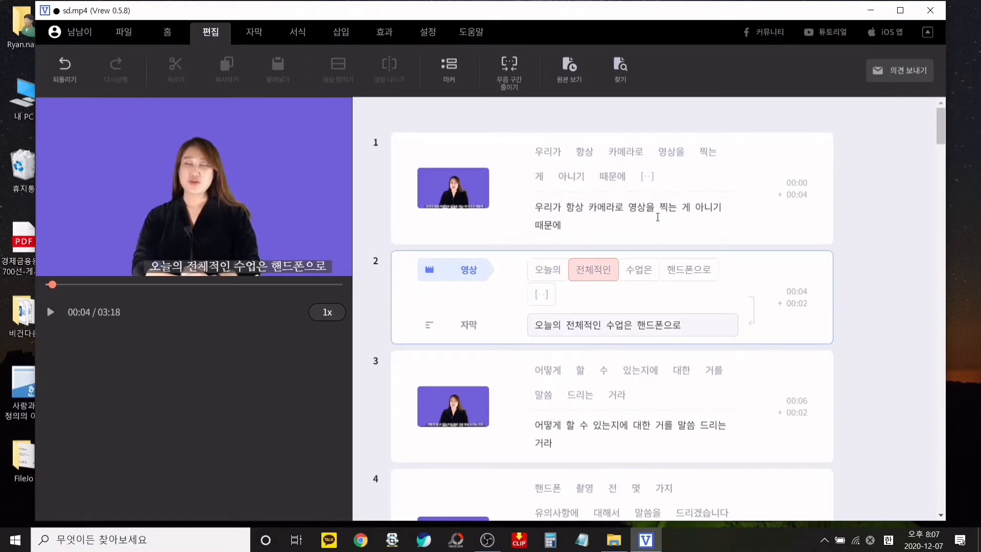
left_click(654, 182)
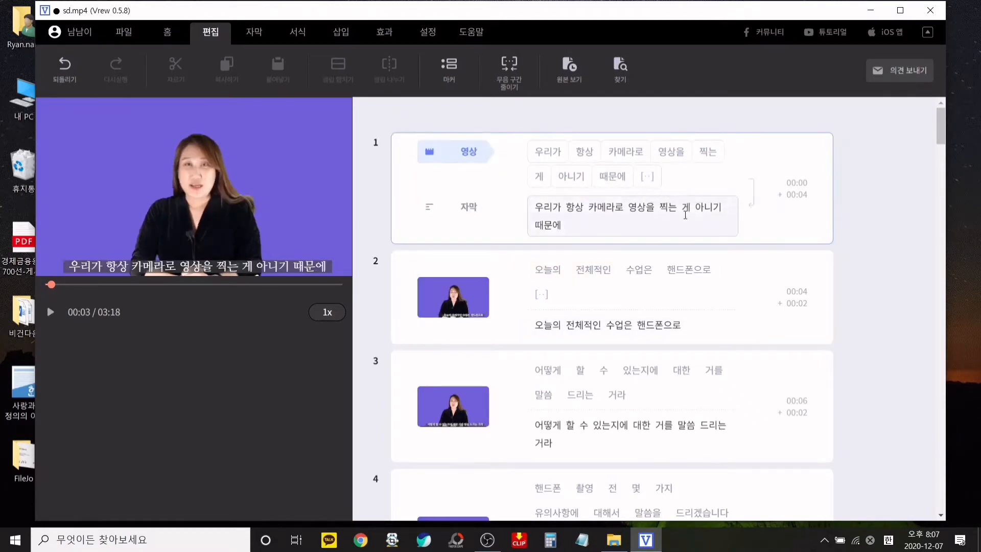
key("Delete")
Play the video from the start of clip 1 through clip 3 to review the cuts
left_click(554, 156)
key("space")
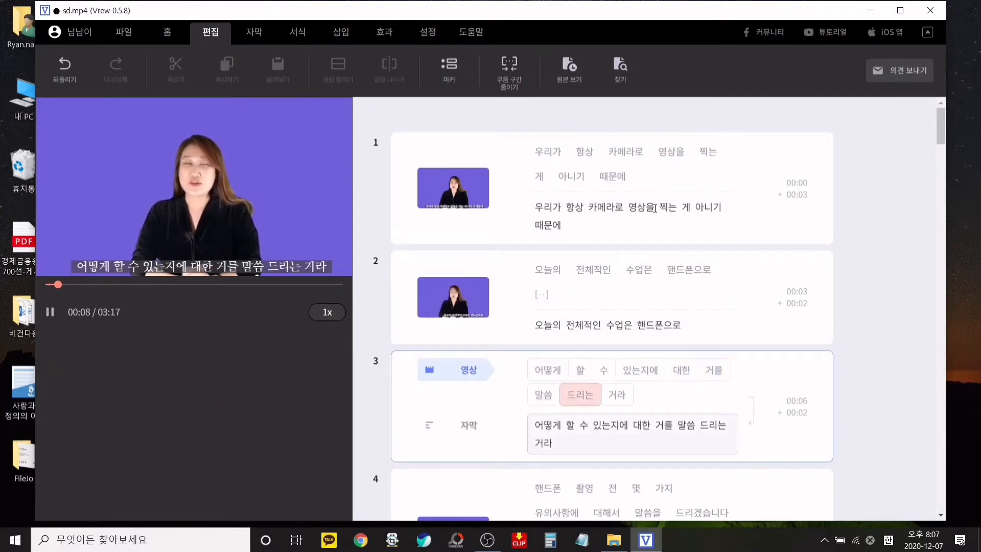
key("space")
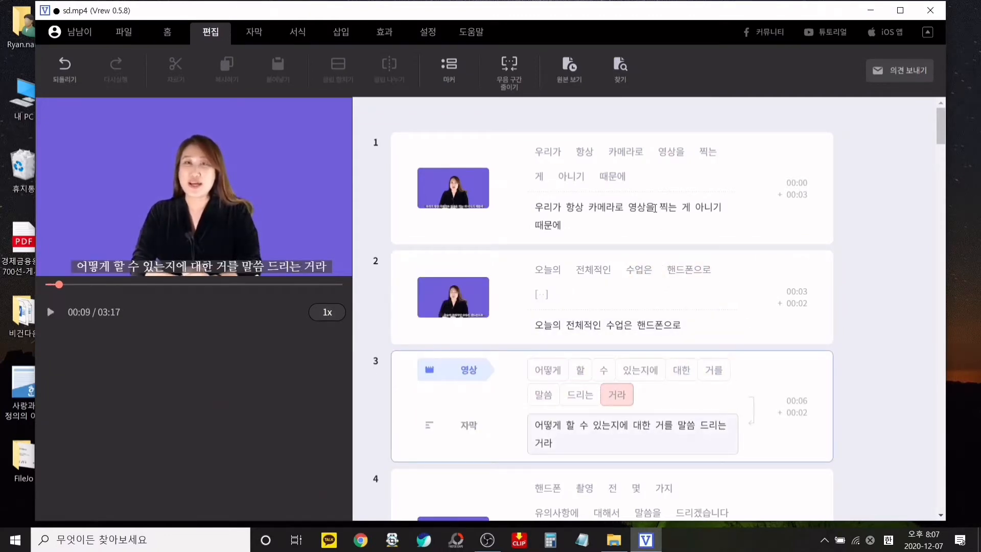
Play clip 2 from 오늘의 and delete the silent segment after 핸드폰으로
left_click(547, 280)
key("space")
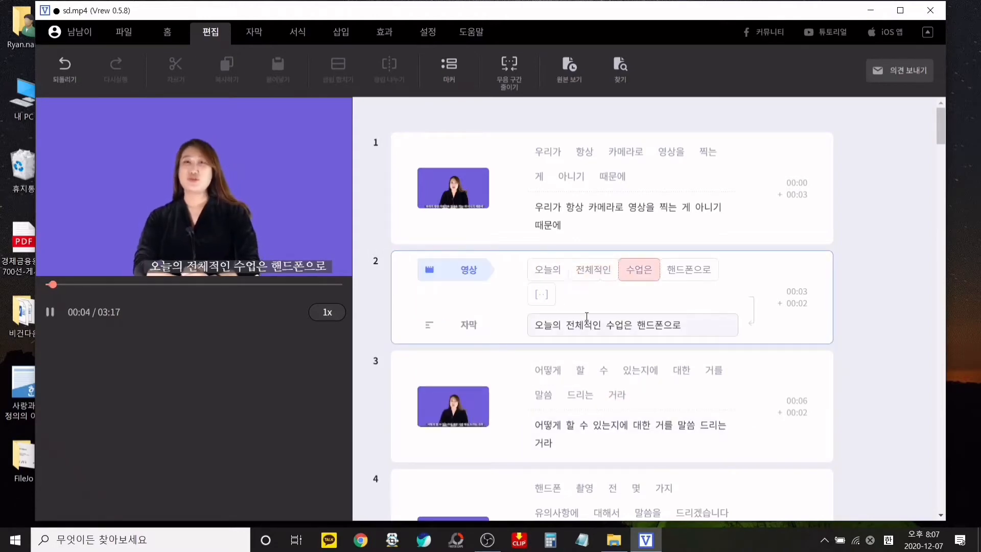
key("space")
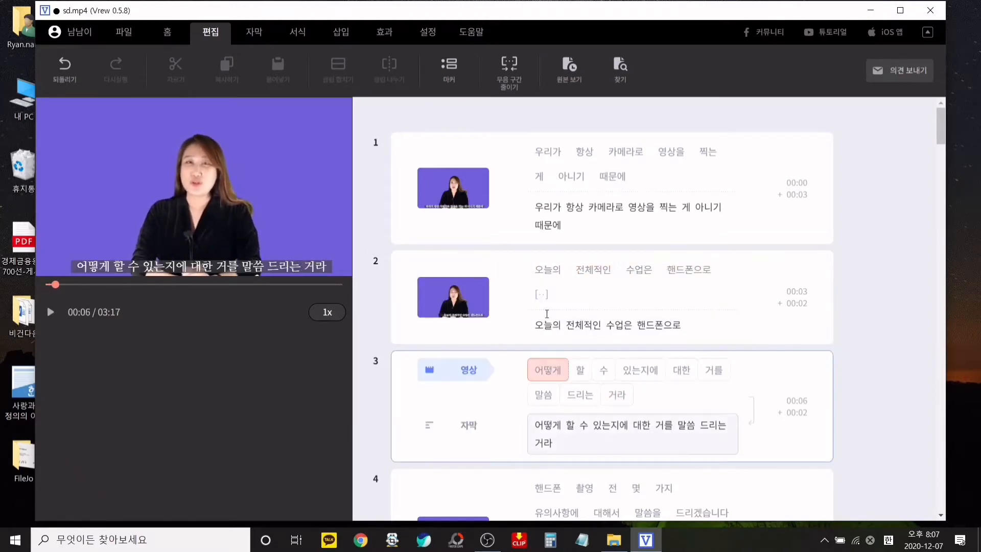
left_click(545, 294)
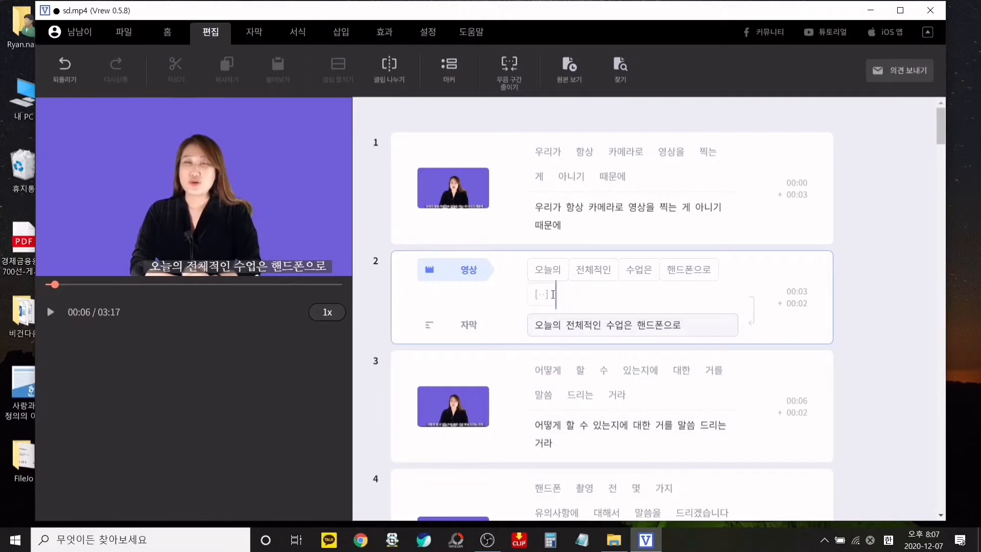
left_click(547, 300)
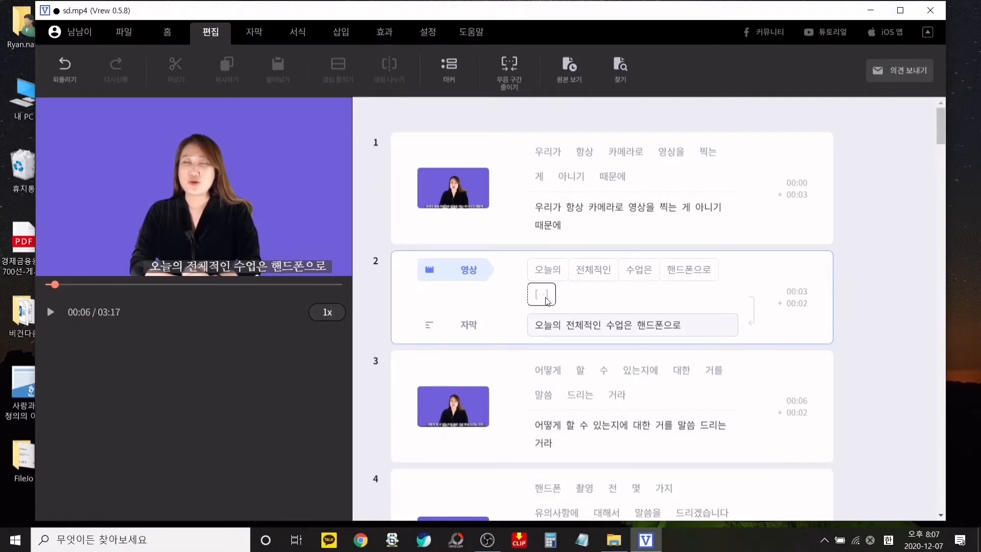
key("Delete")
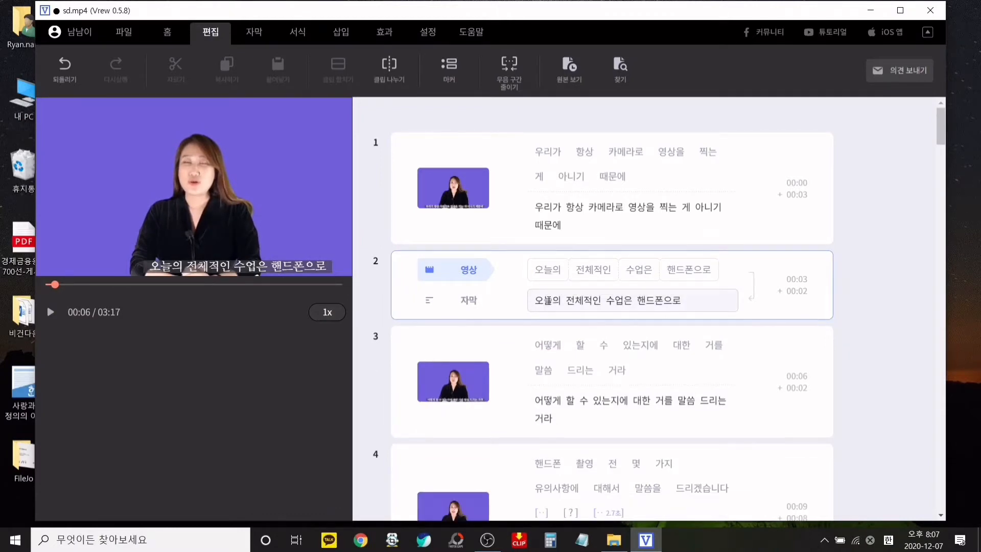
Play the video from clip 2 into clip 4, and split clip 4 between 전 and 몇
key("space")
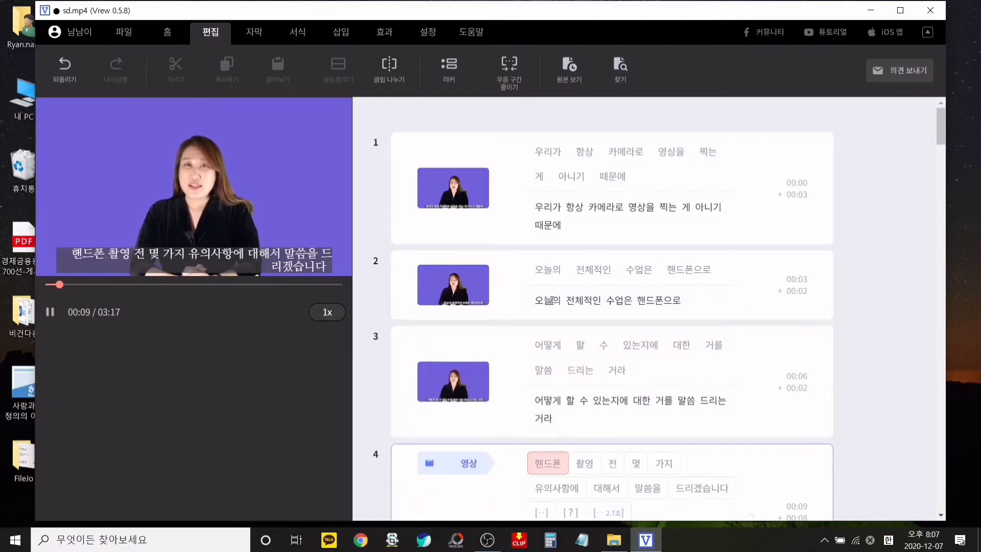
key("space")
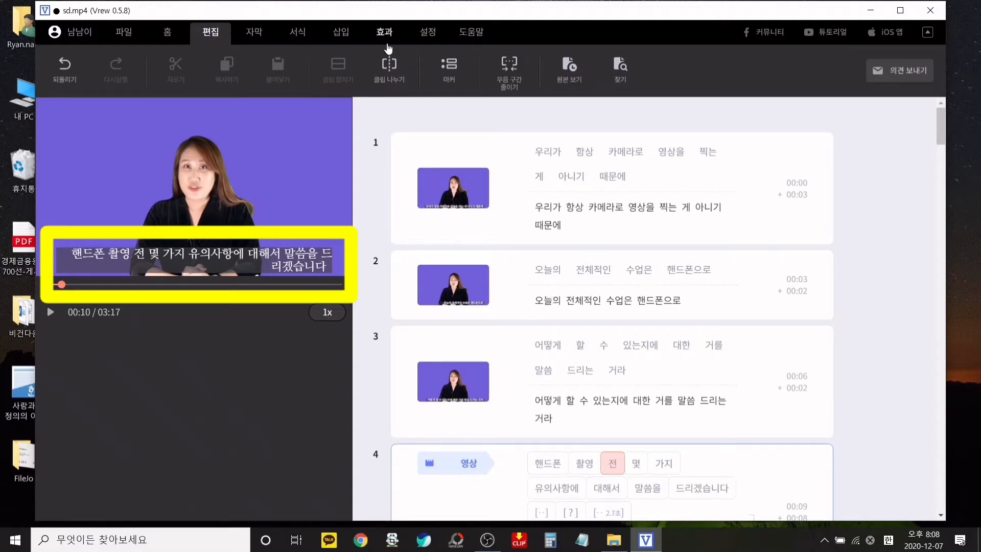
scroll(628, 423, "down", 1)
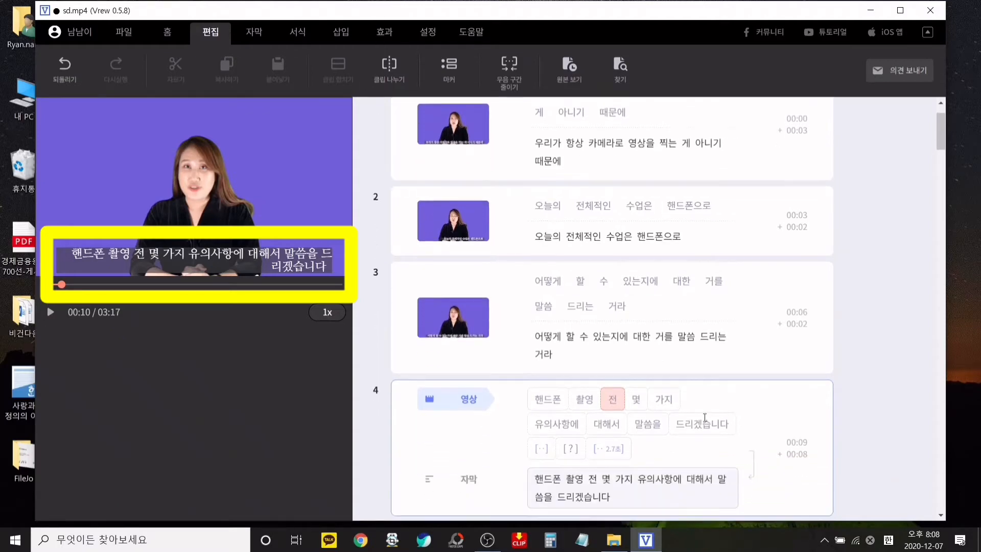
left_click(625, 400)
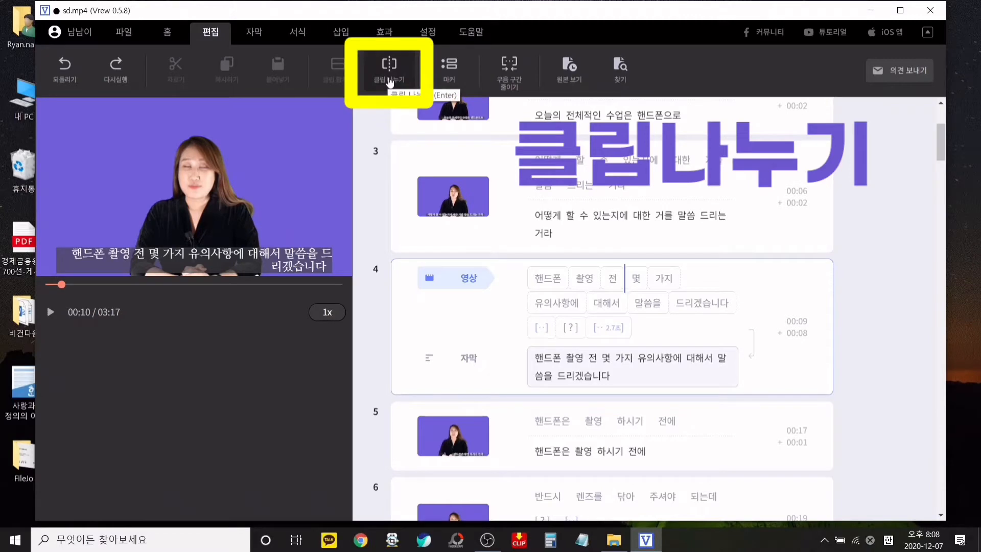
left_click(389, 82)
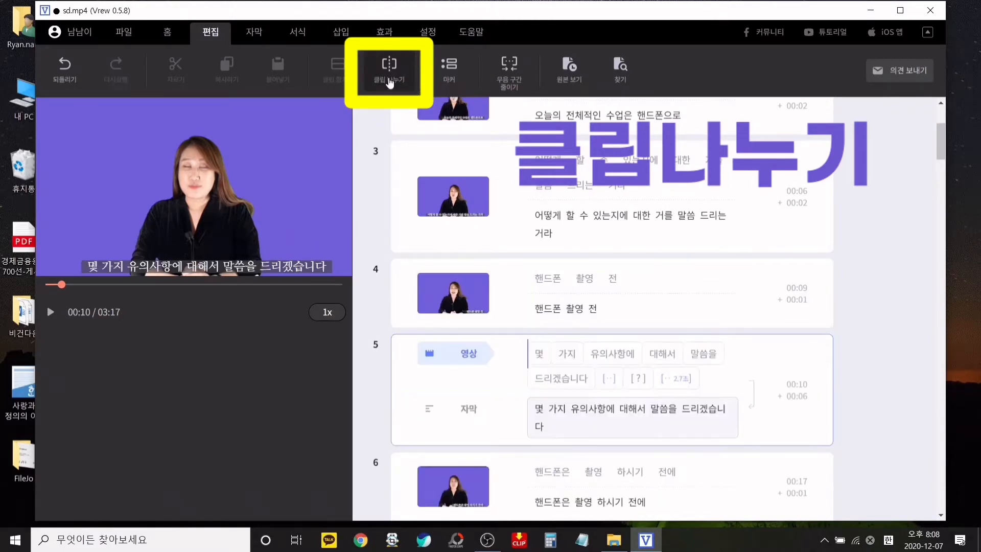
Play the video from clip 4 to the end of the spoken words in clip 5 to review the split
left_click(556, 282)
key("Tab")
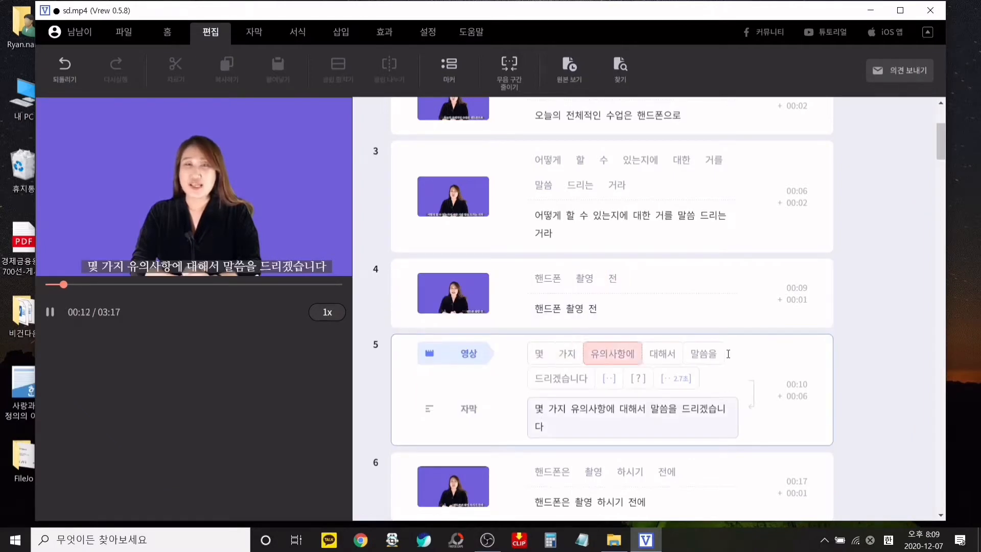
key("Tab")
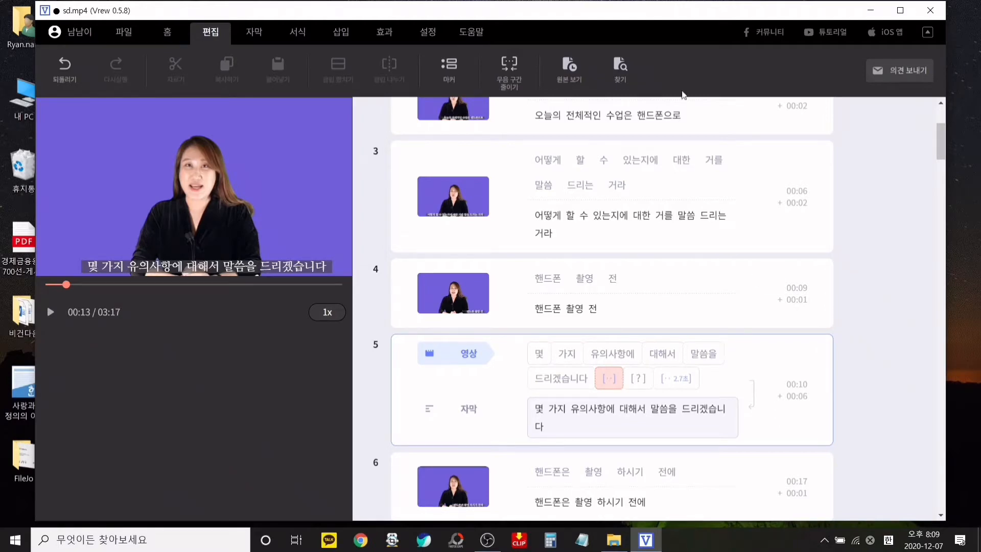
Centre-align the subtitles and set their font size to 90
left_click(293, 32)
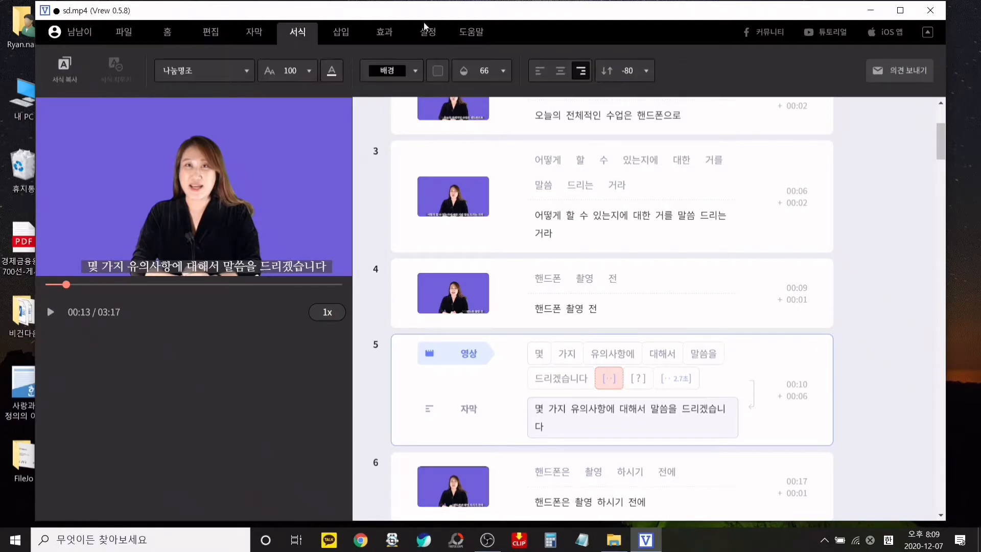
left_click(560, 71)
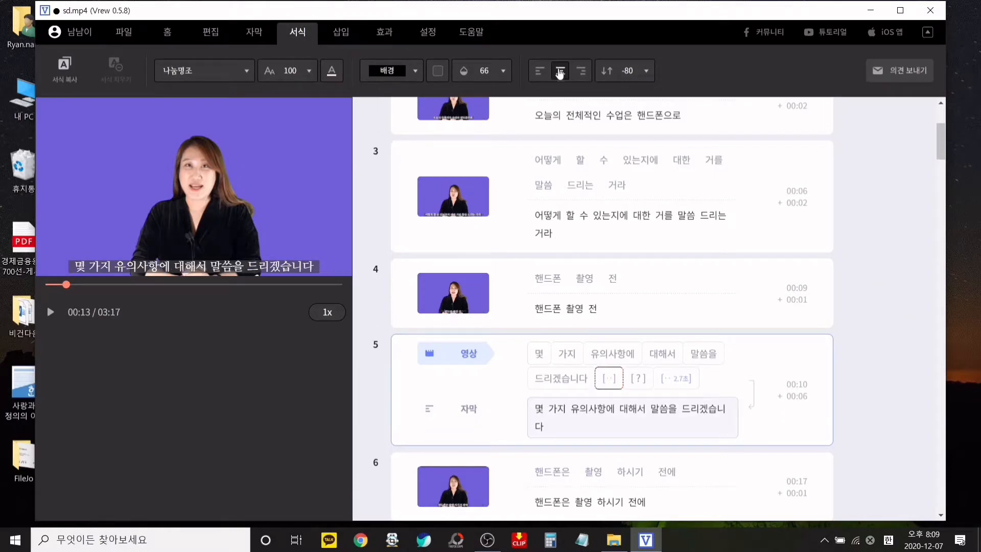
left_click(310, 71)
left_click(284, 136)
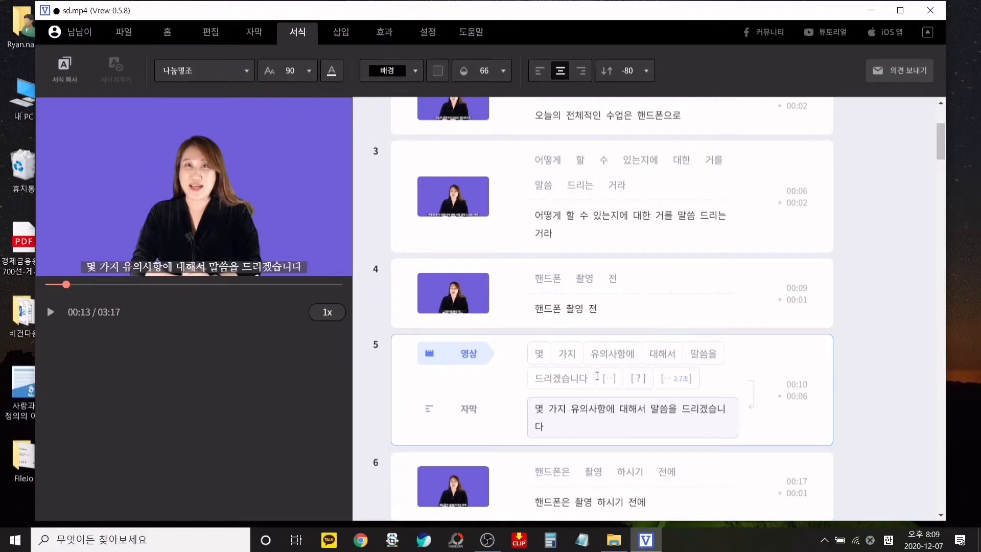
Replay clip 5 to check its ending, and split it after 드리겠습니다 to separate the silent and unrecognised segments from the speech
left_click(616, 319)
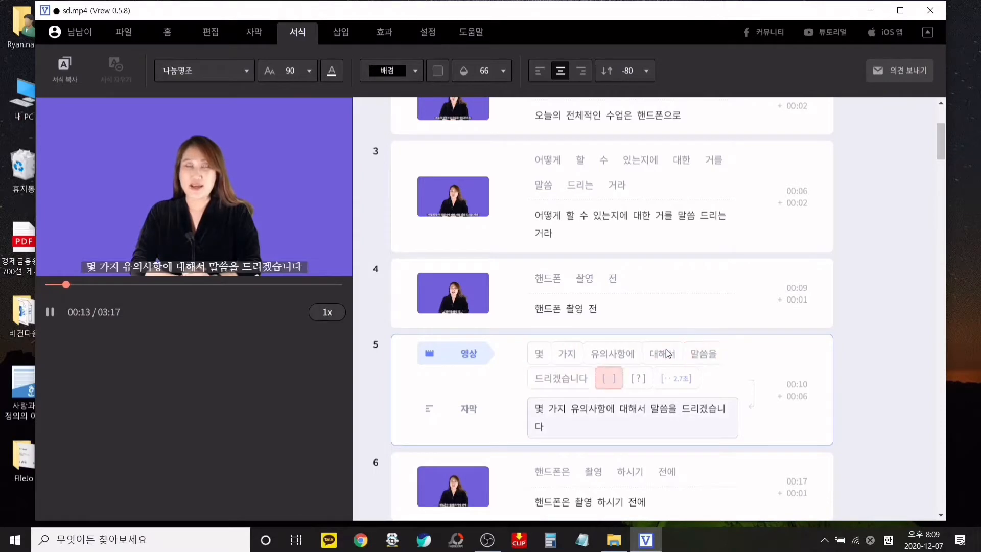
key("space")
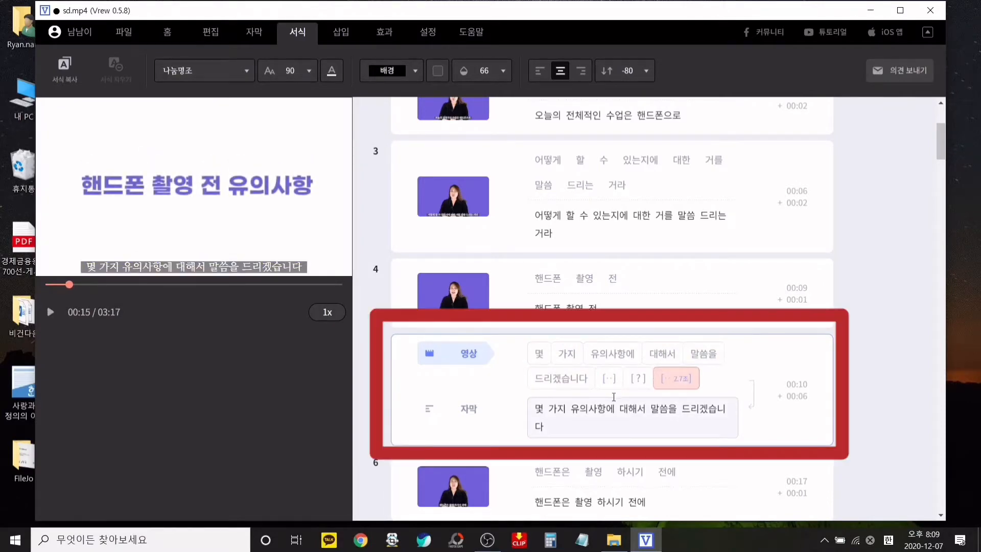
left_click(563, 380)
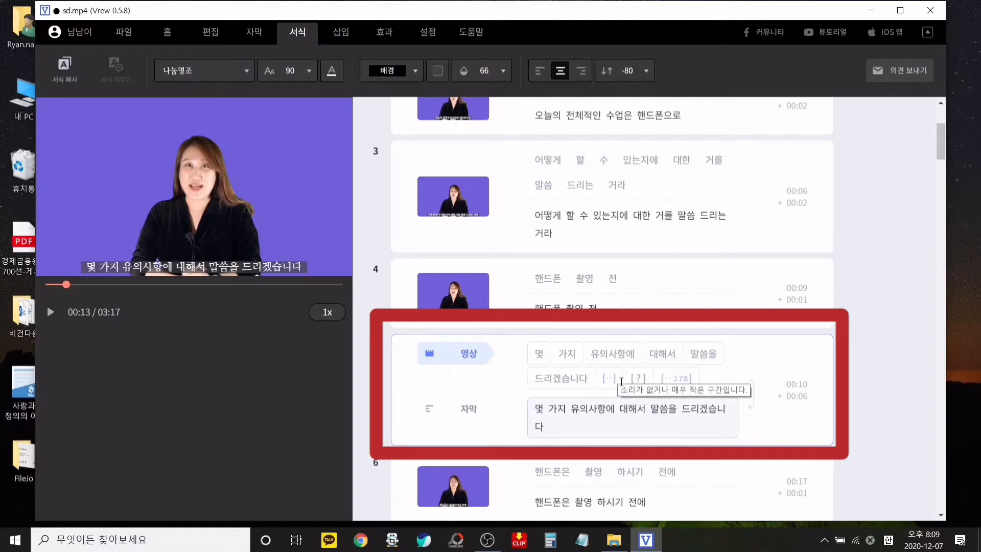
left_click(540, 359)
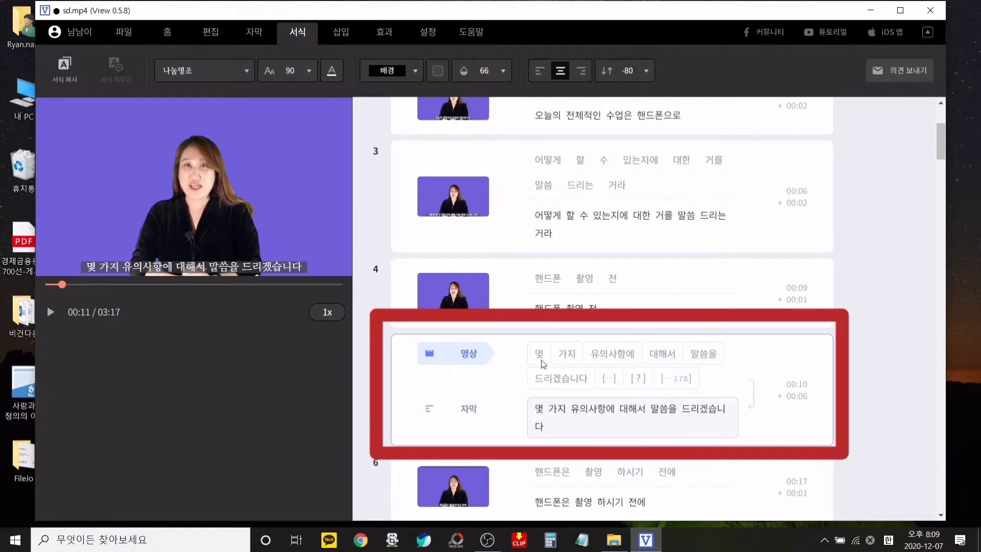
key("space")
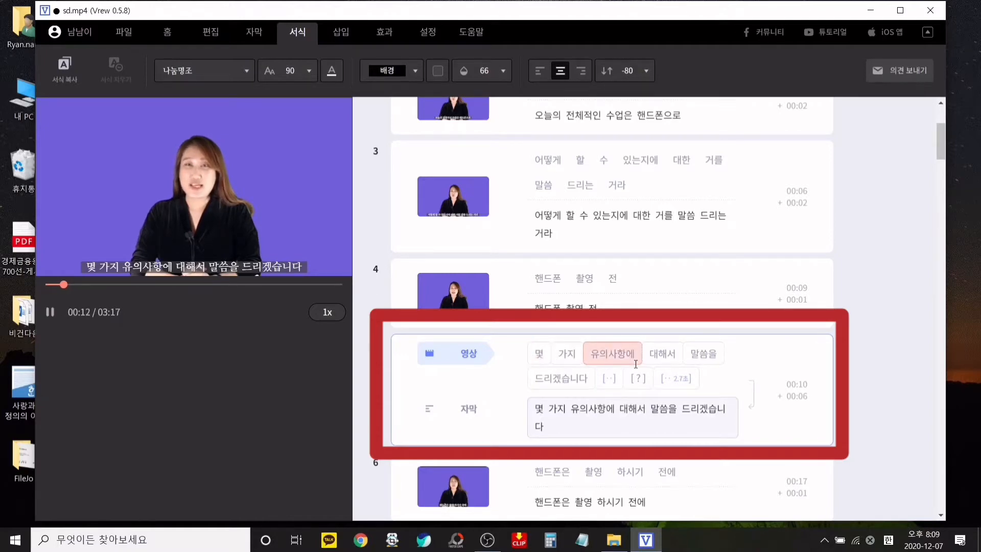
key("space")
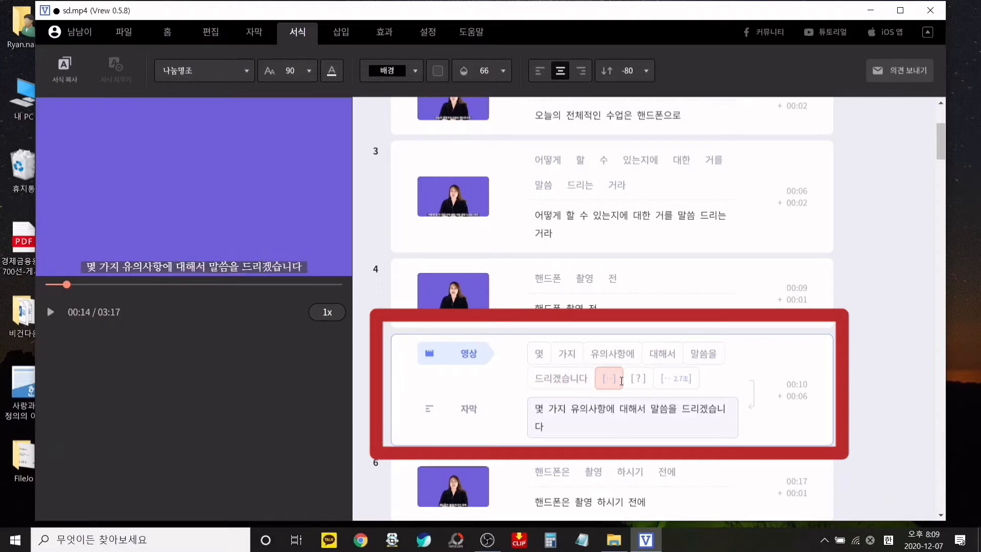
left_click(618, 378)
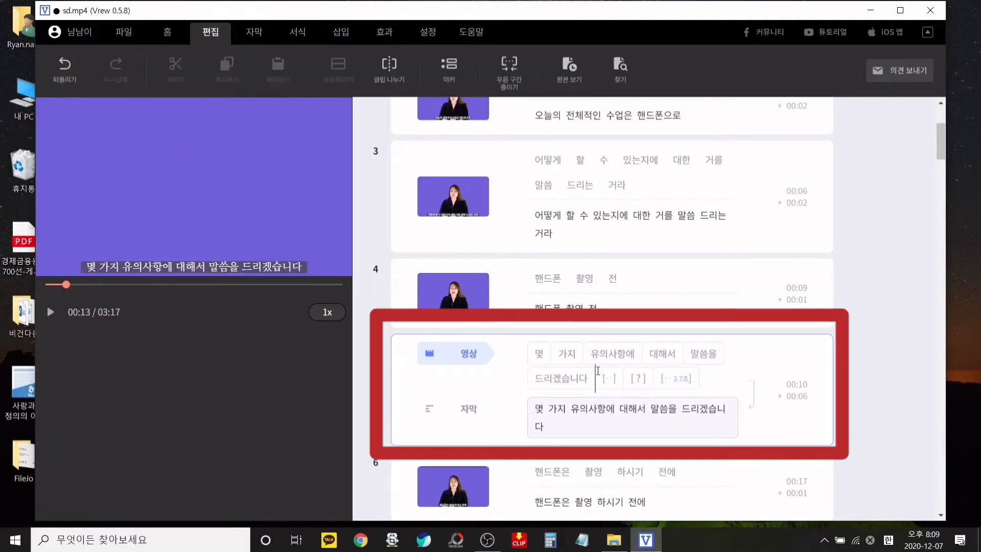
left_click(382, 62)
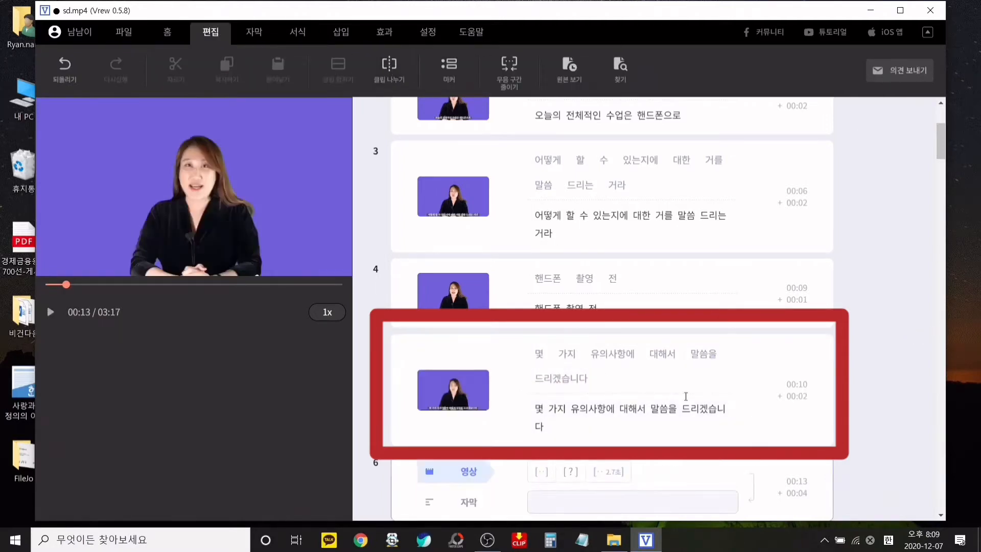
Play the video from the start of clip 5 to the first word of clip 11 to check the subtitles
left_click(534, 358)
key("space")
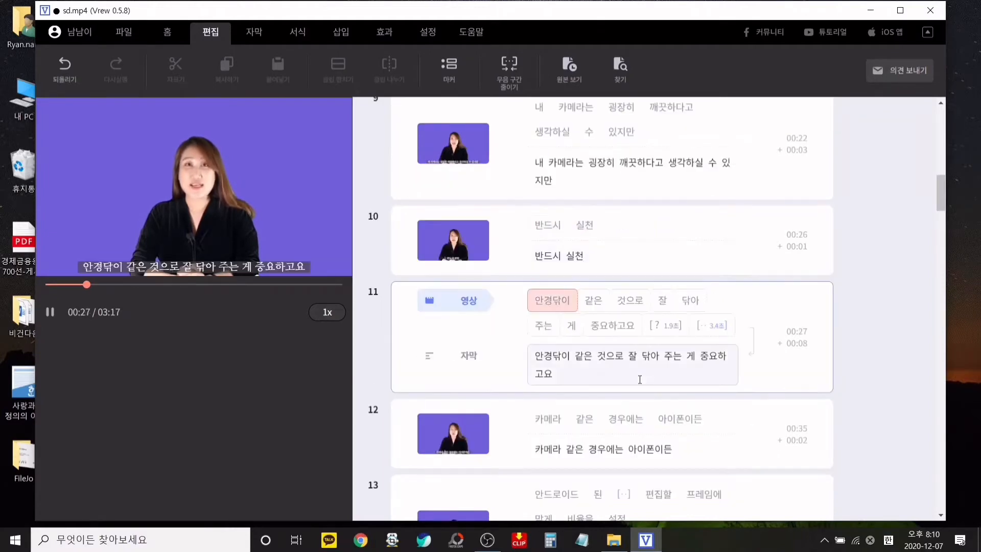
key("space")
Correct the subtitle text of clip 10 to 반드시 휴지나
left_click(569, 233)
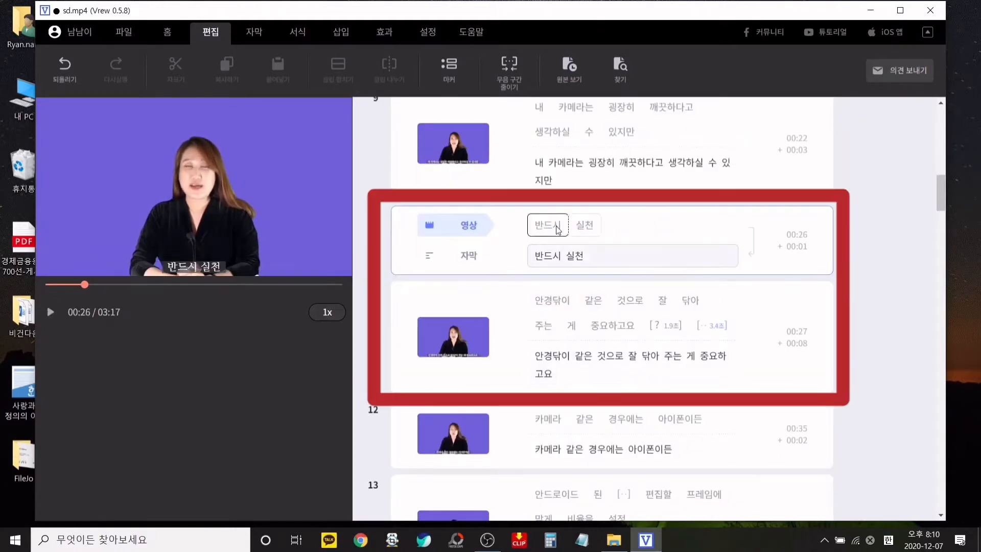
left_click(589, 258)
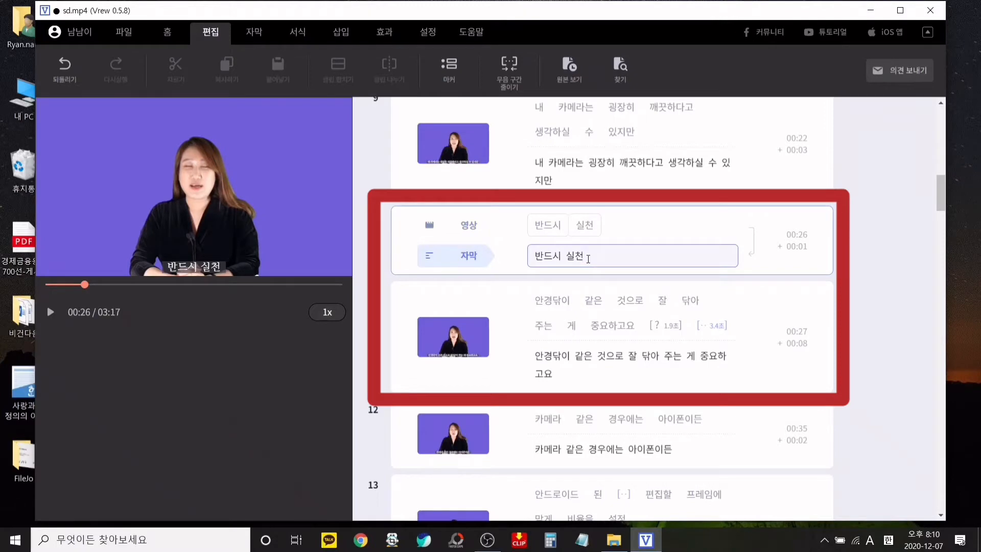
key("BackSpace")
key("BackSpace")
type("ㅎ")
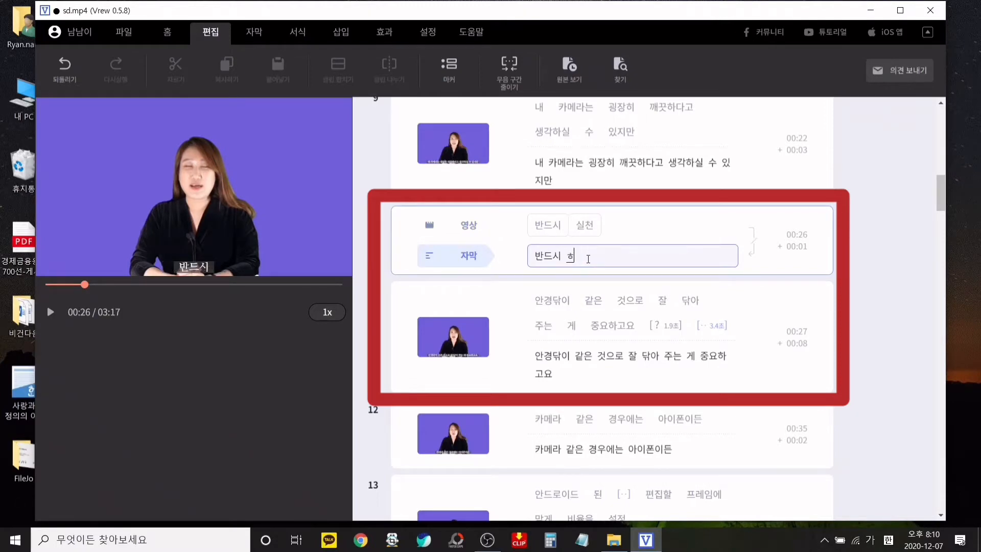
type("ㅠ지나")
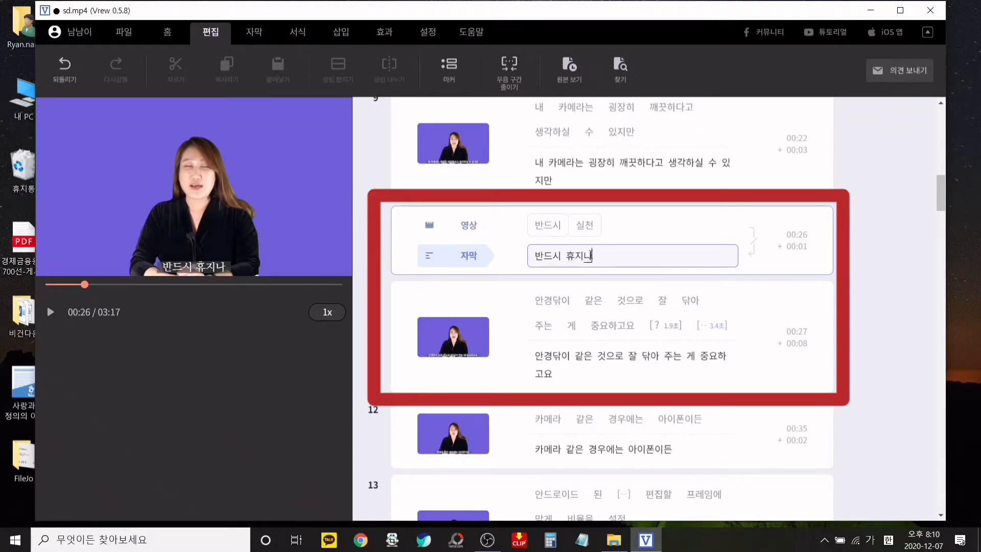
left_click(868, 297)
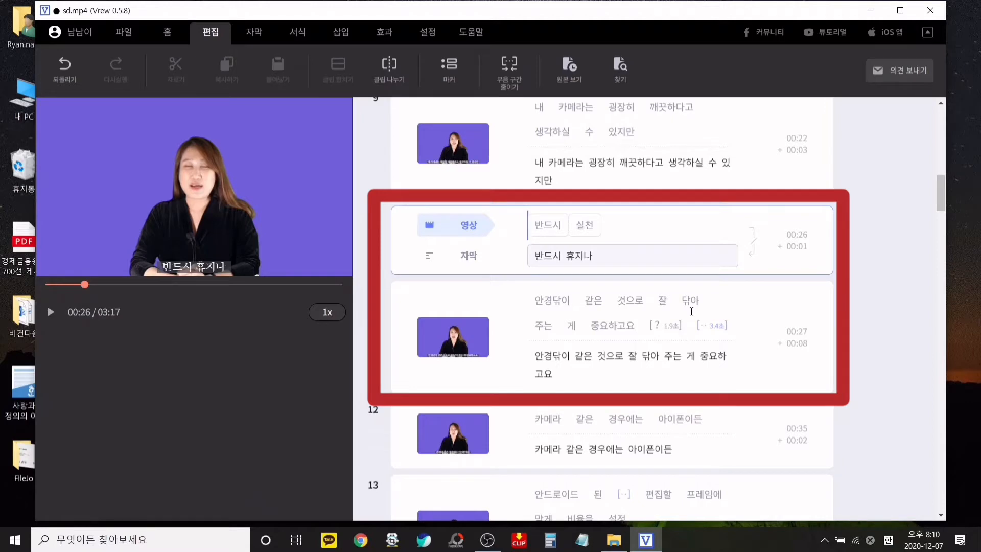
Split clip 11 between 것으로 and 잘, and merge its first part, 안경닦이 같은 것으로, with clip 10
left_click(655, 304)
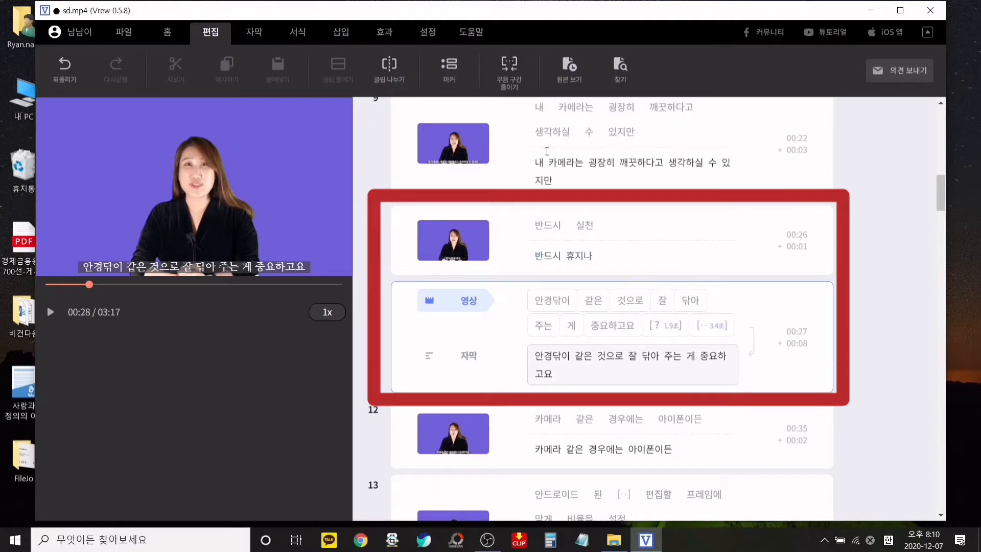
key("Return")
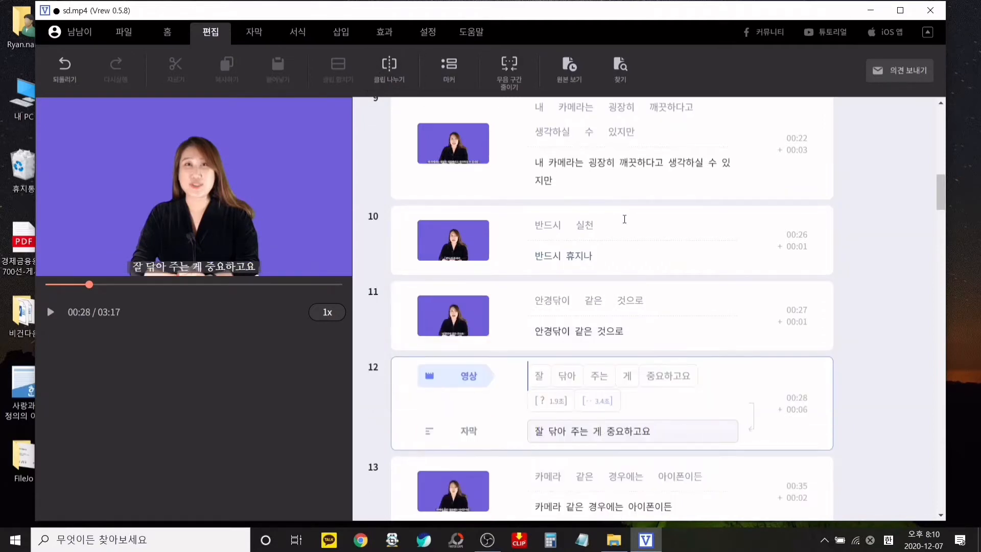
left_click(753, 224)
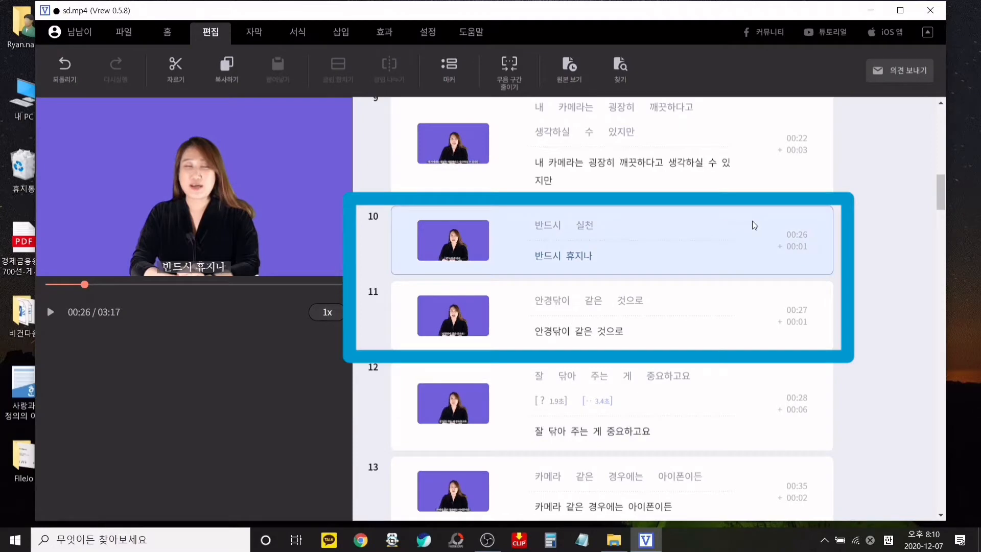
left_click(769, 312)
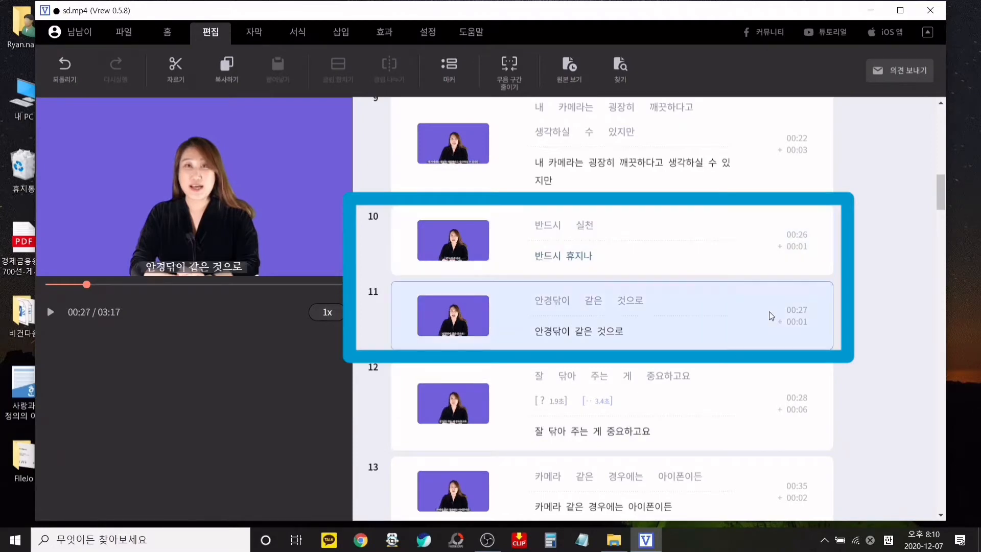
left_click(760, 237)
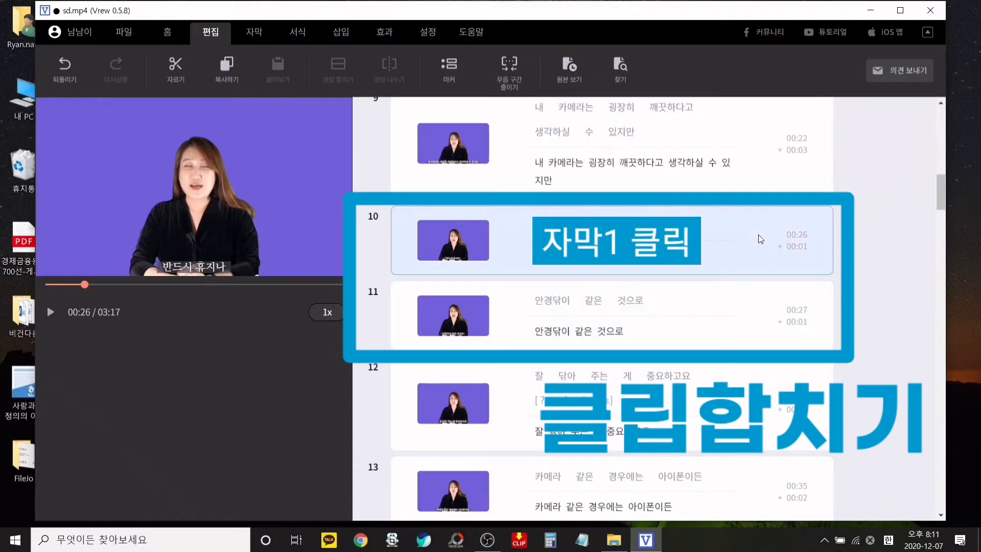
left_click(764, 320, "shift")
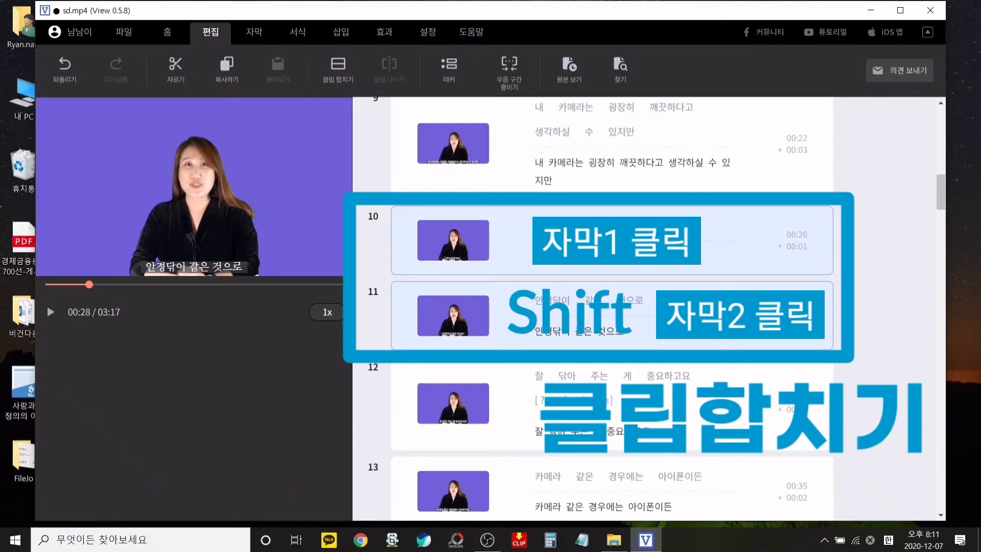
left_click(351, 74)
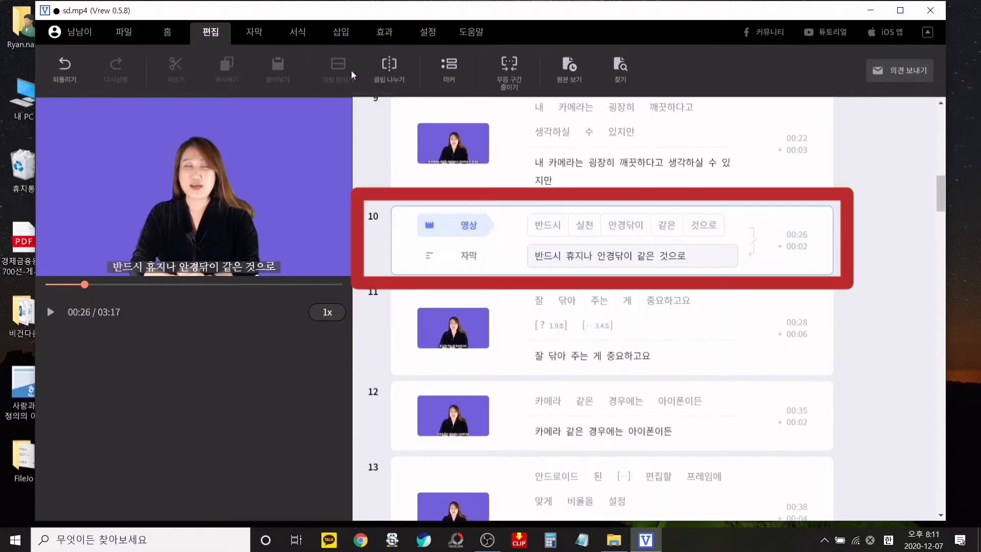
Play the merged clip 10 and clip 11, and split clip 11 after 중요하고요, before the unrecognised [?] segment
key("space")
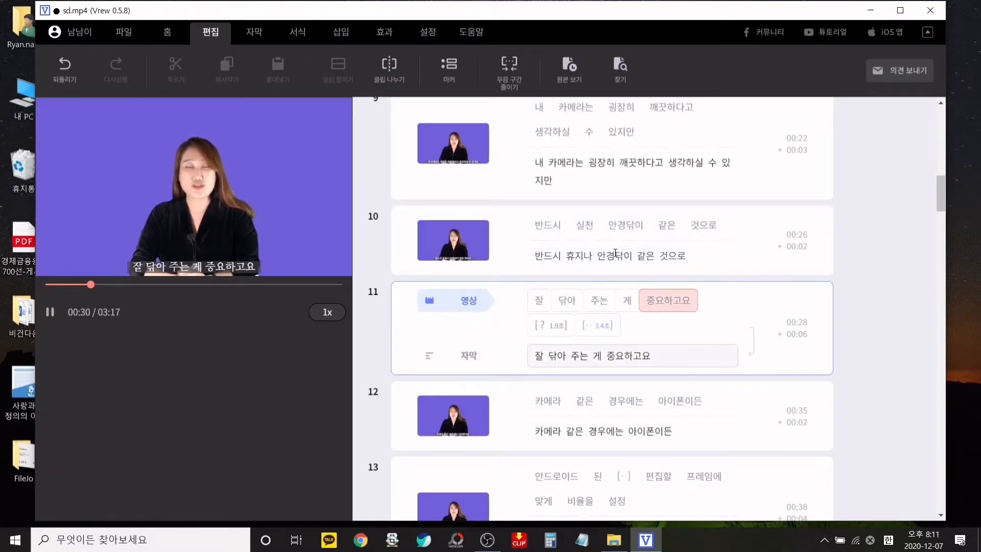
key("space")
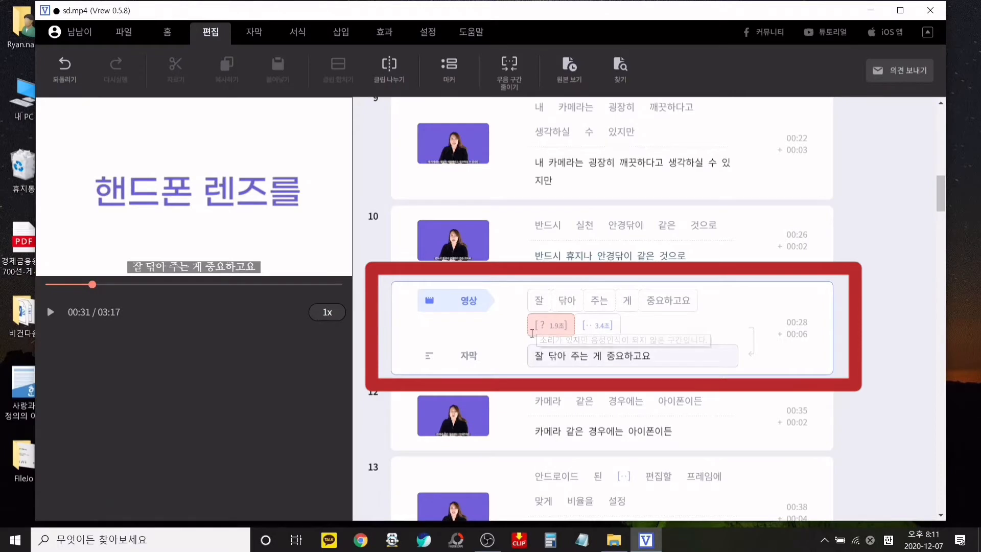
mouse_move(532, 333)
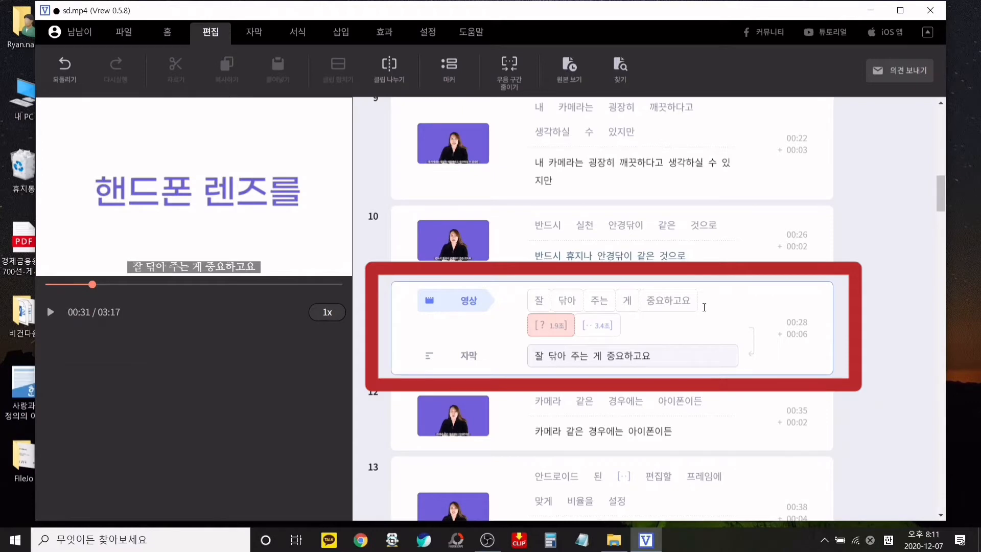
left_click(390, 66)
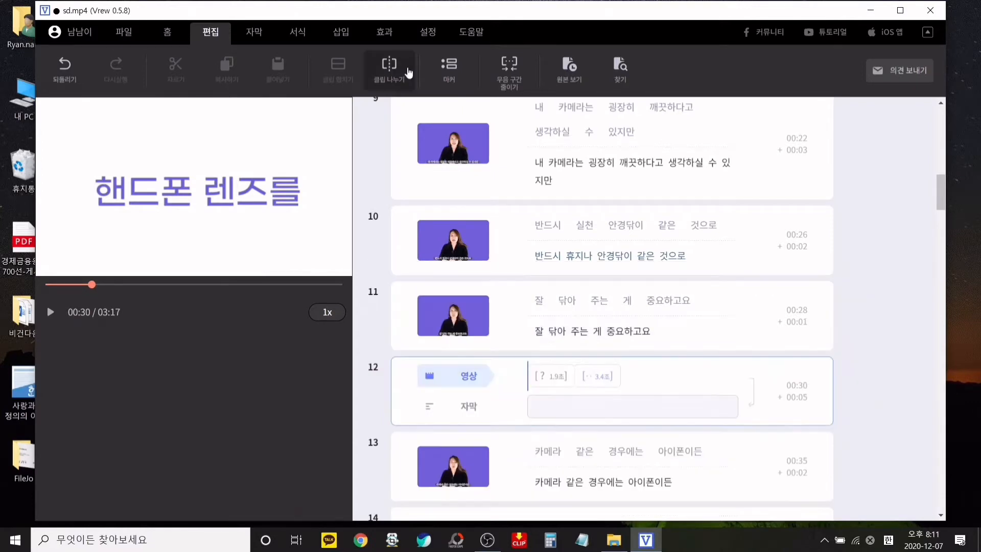
Play the video from the start of clip 10 and look through the remaining subtitle clips down to clip 49
left_click(548, 236)
key("space")
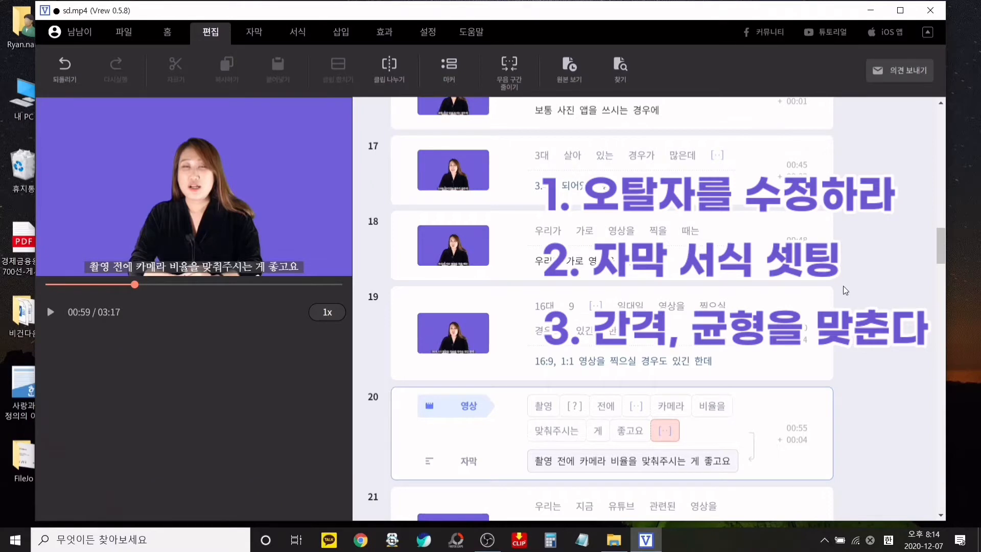
scroll(844, 286, "down", 10)
scroll(844, 284, "down", 15)
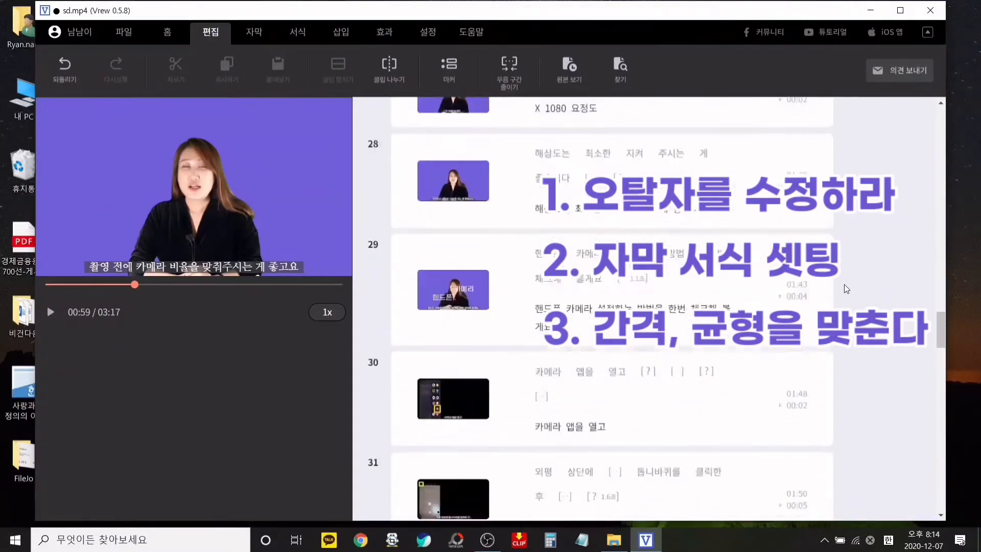
scroll(845, 281, "down", 12)
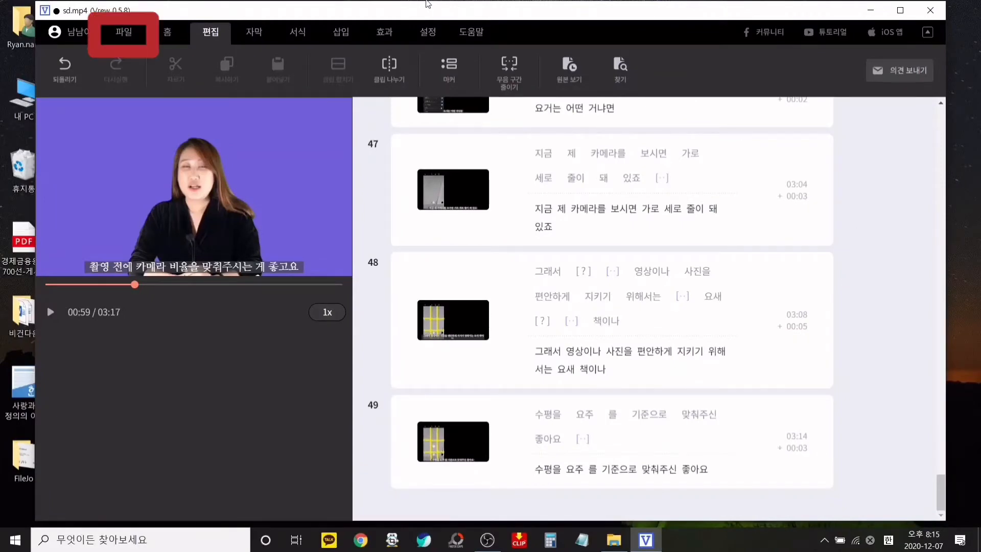
Set up a video export of all clips at FHD (원본, 1920 x 1080) resolution and 고화질 (권장) quality
left_click(134, 33)
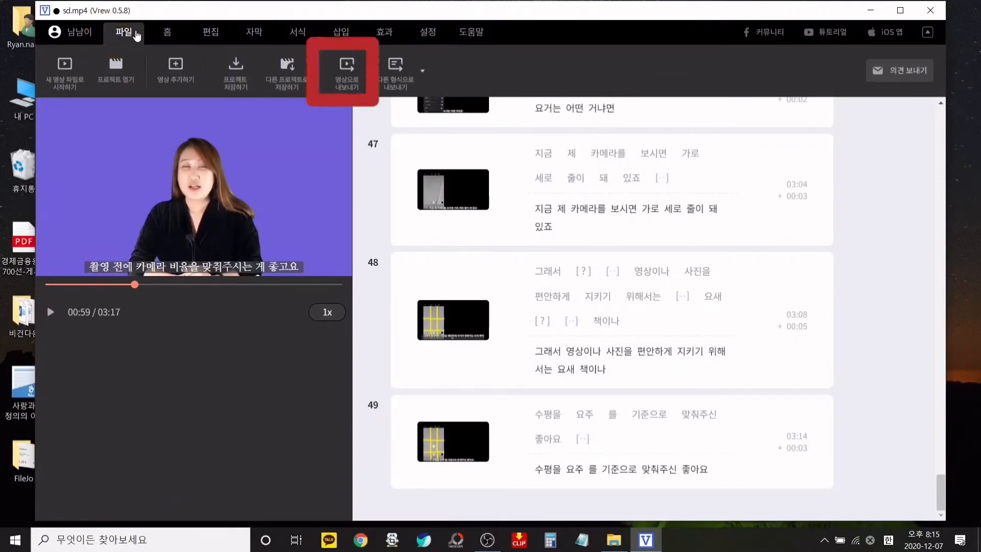
left_click(359, 69)
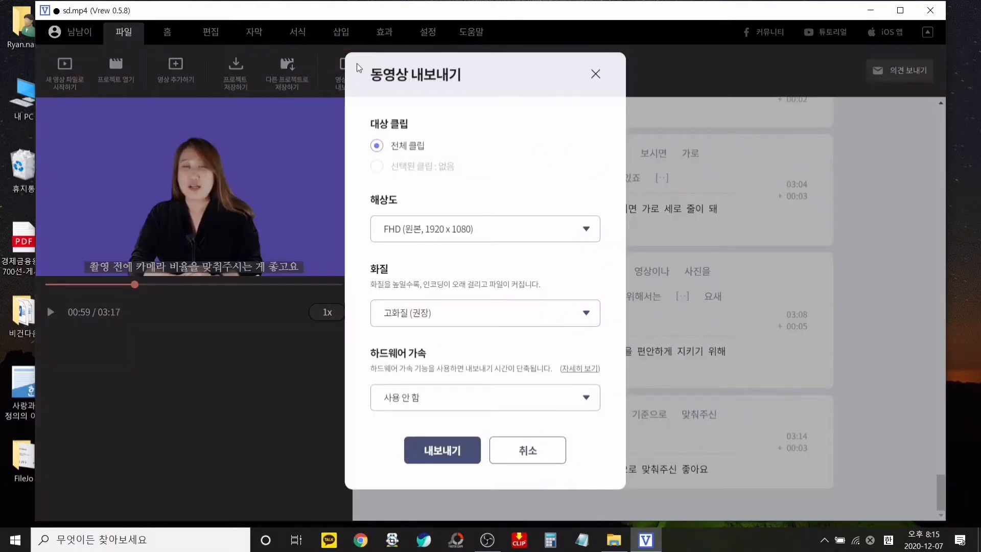
left_click(461, 240)
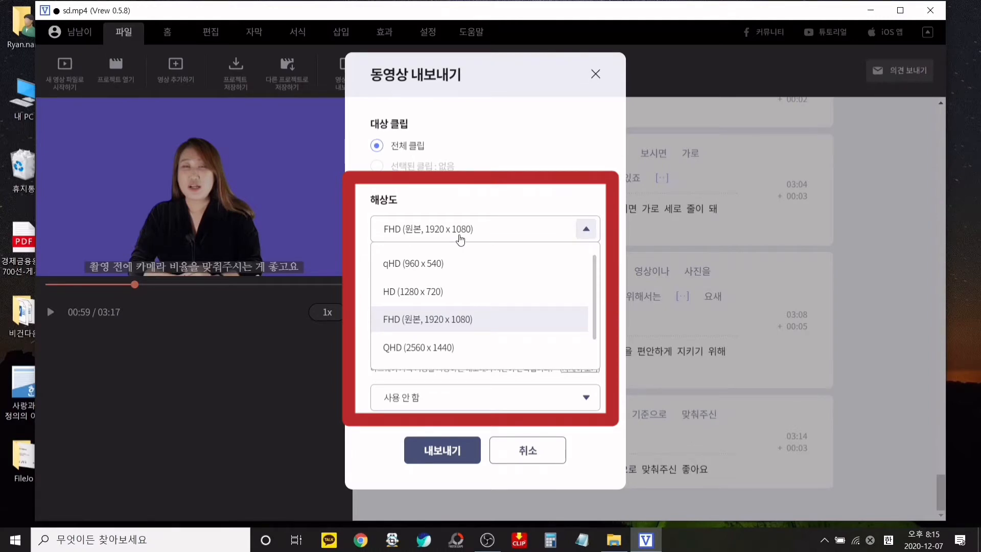
left_click(447, 319)
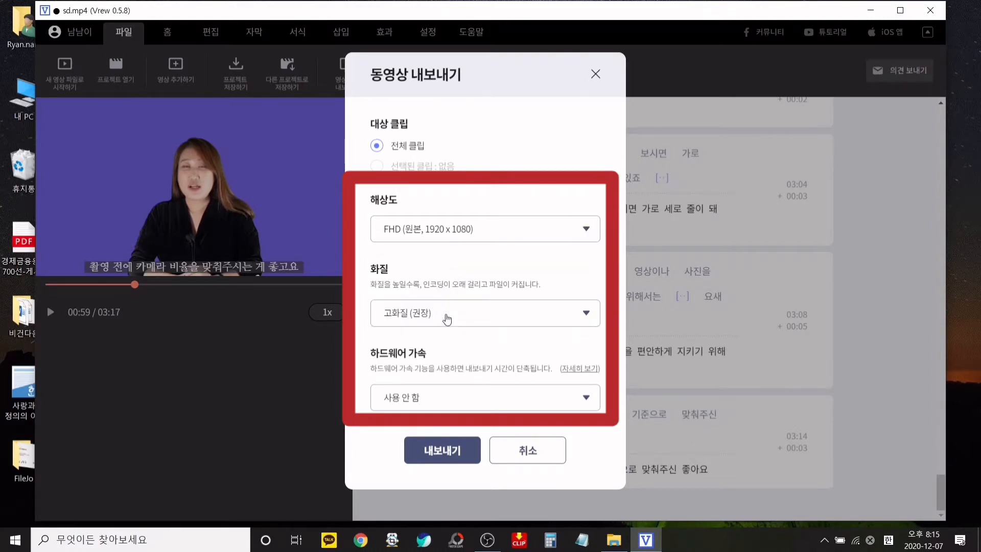
left_click(447, 319)
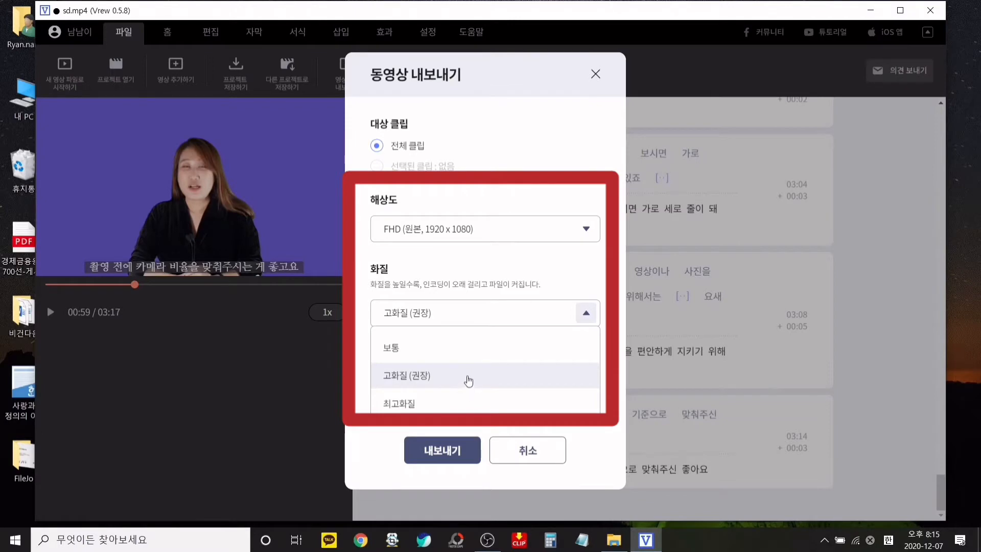
left_click(466, 377)
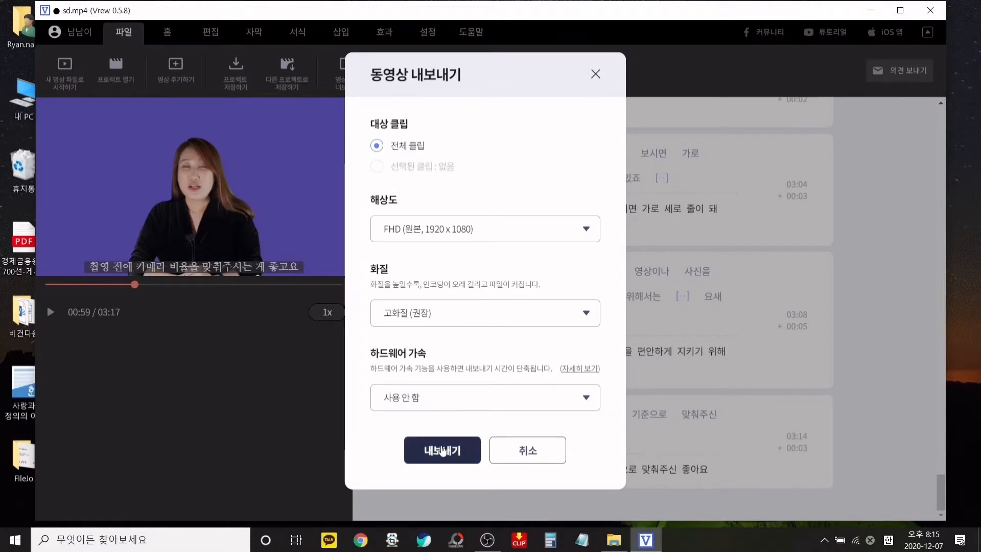
Start exporting the video to the desktop as 강의영상, and cancel the running export
left_click(442, 451)
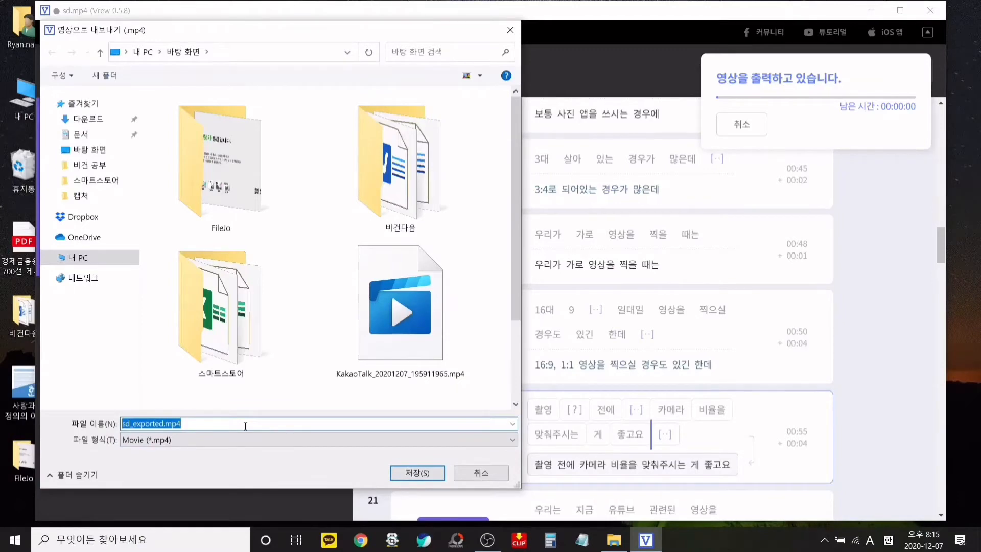
type("강의영상")
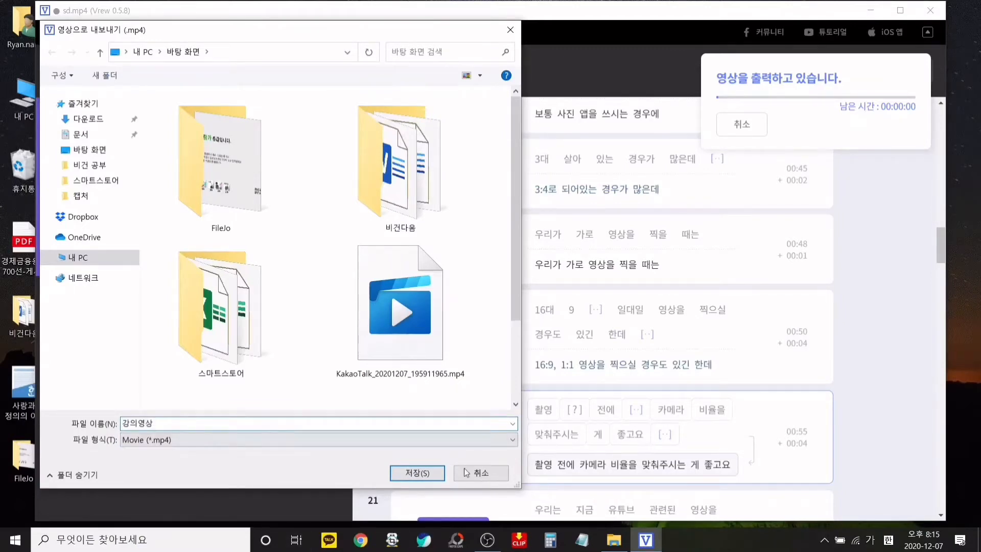
left_click(440, 473)
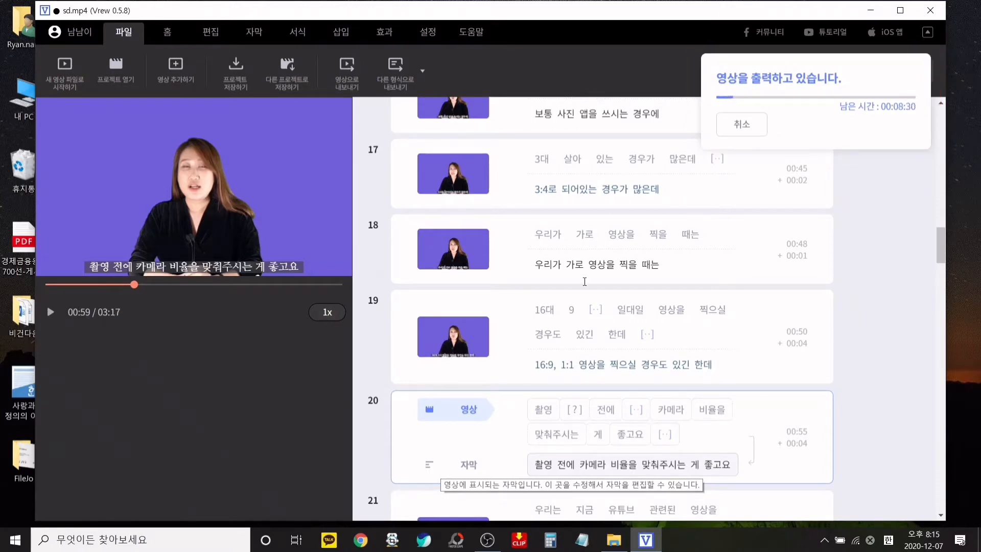
left_click(722, 120)
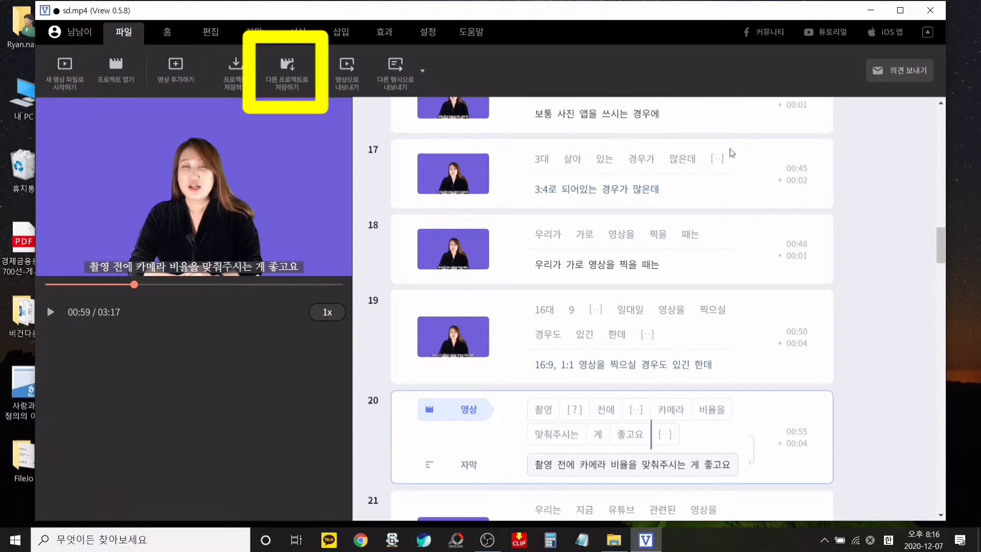
Save the project as a separate Vrew file on the desktop, named 강의영상_원본
left_click(293, 84)
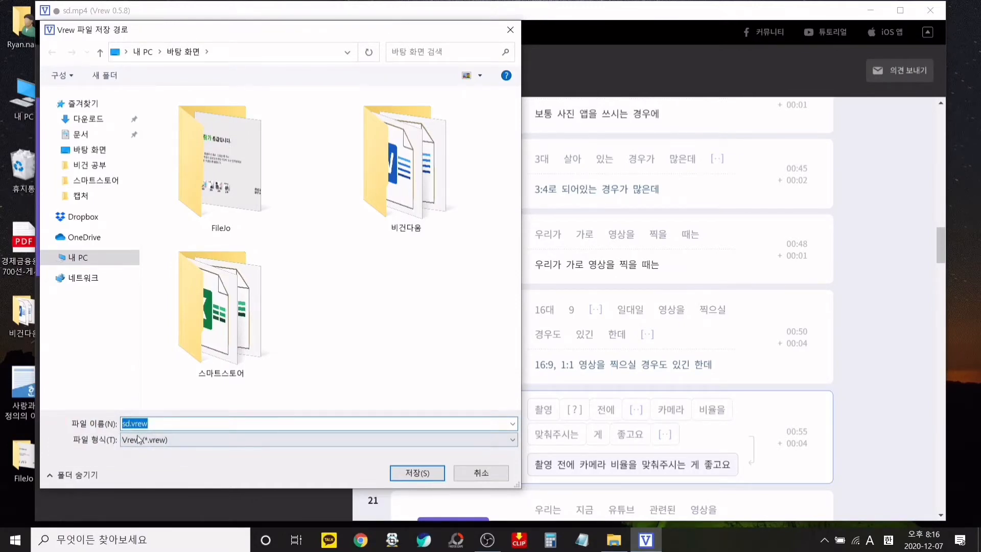
left_click(129, 423)
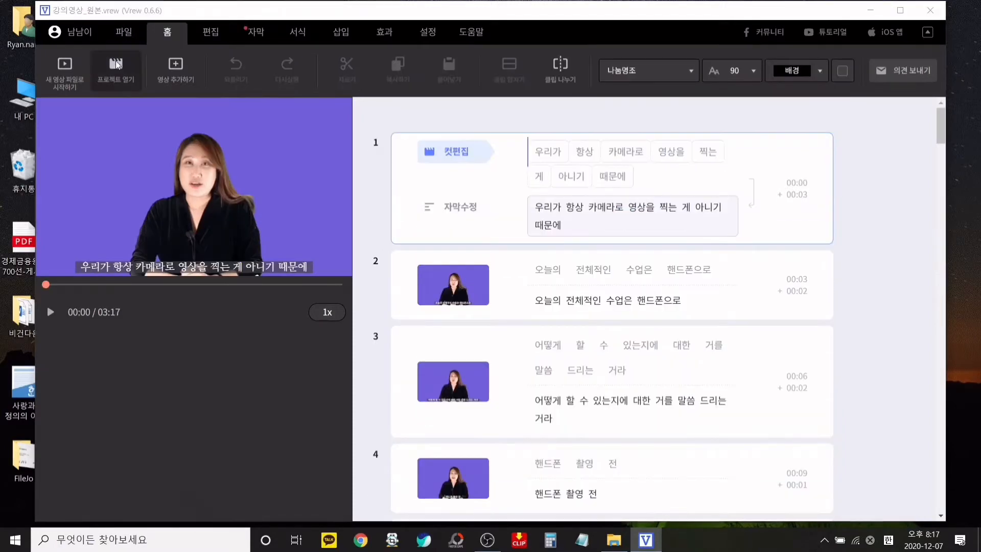
Look for the saved project 강의영상_원본.vrew on the desktop, and cancel without opening it
left_click(116, 63)
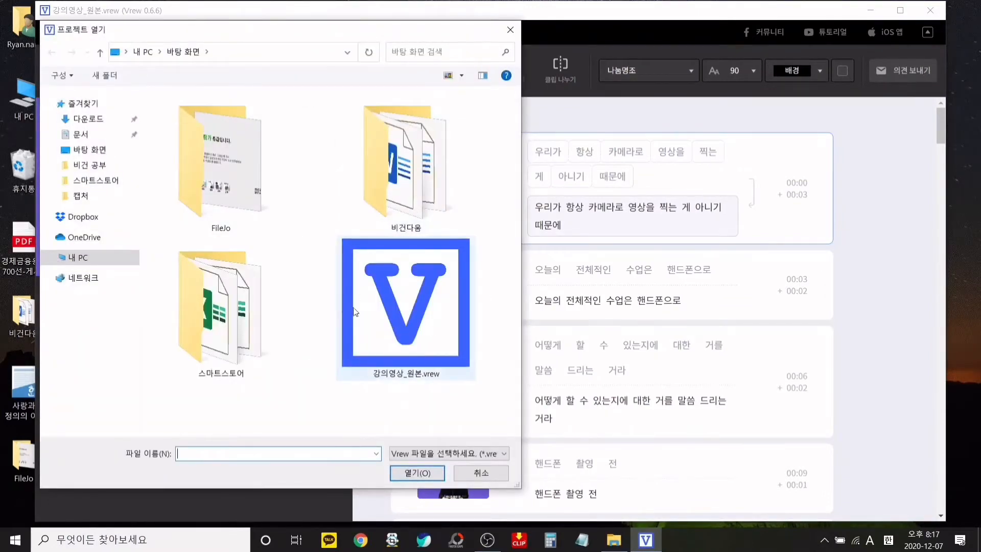
left_click(466, 476)
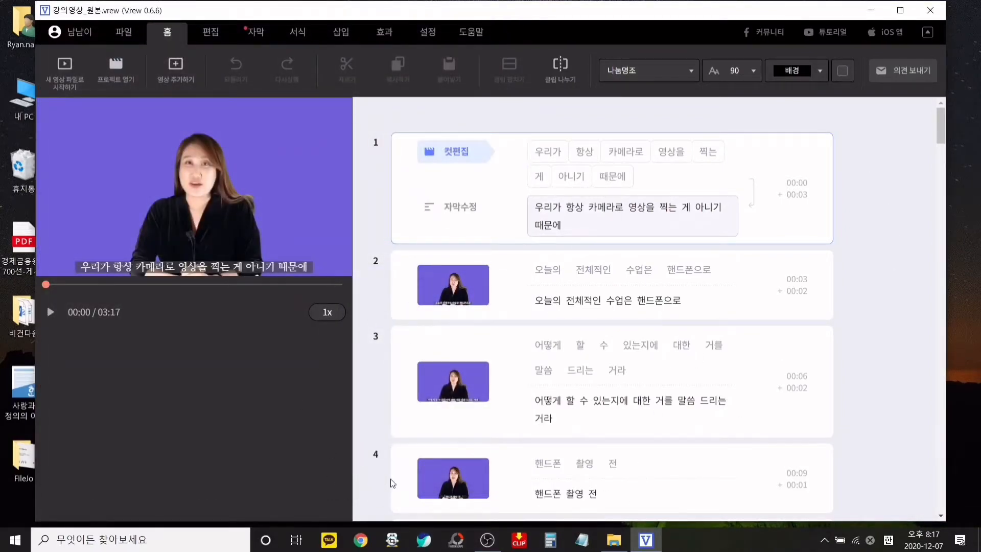
left_click(576, 225)
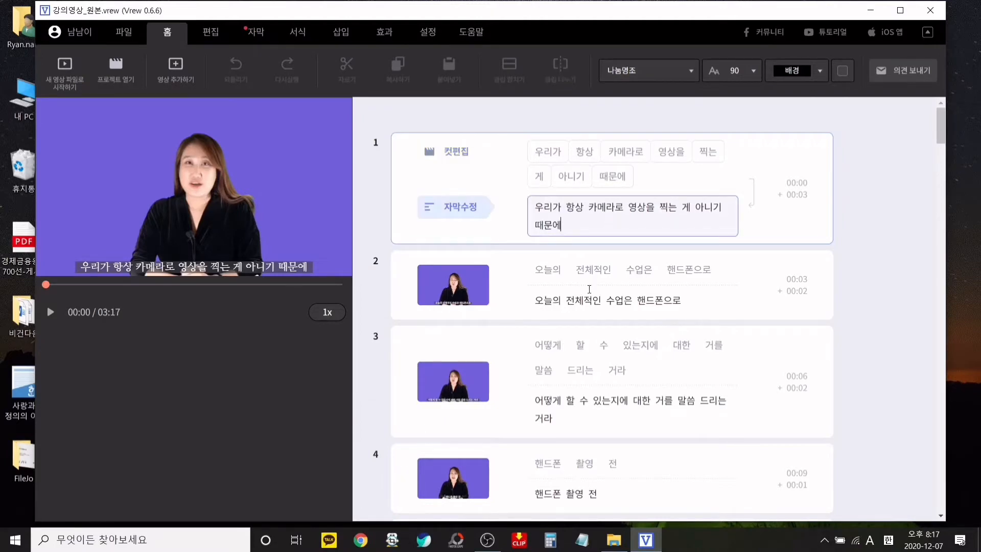
left_click(592, 300)
left_click(610, 400)
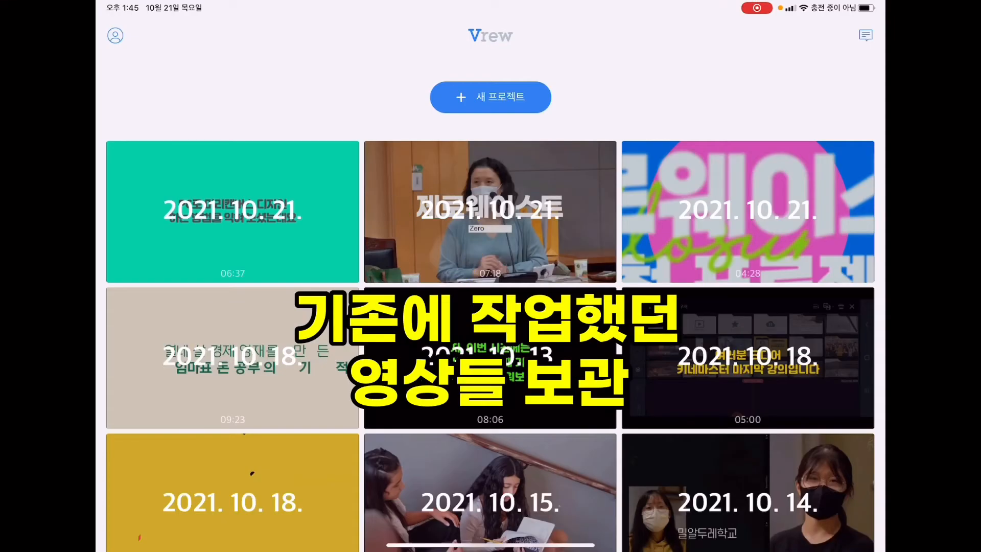
In the Vrew tablet app, create a new project from the 01:30 video dated 2021. 10. 3. with 한국어 speech recognition
scroll(490, 337, "down", 8)
scroll(490, 338, "down", 10)
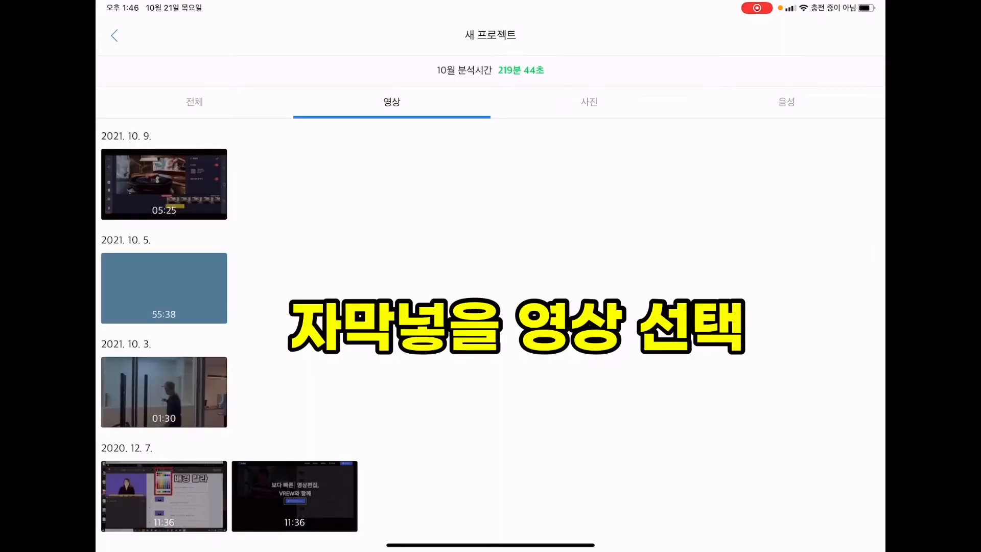
left_click(164, 392)
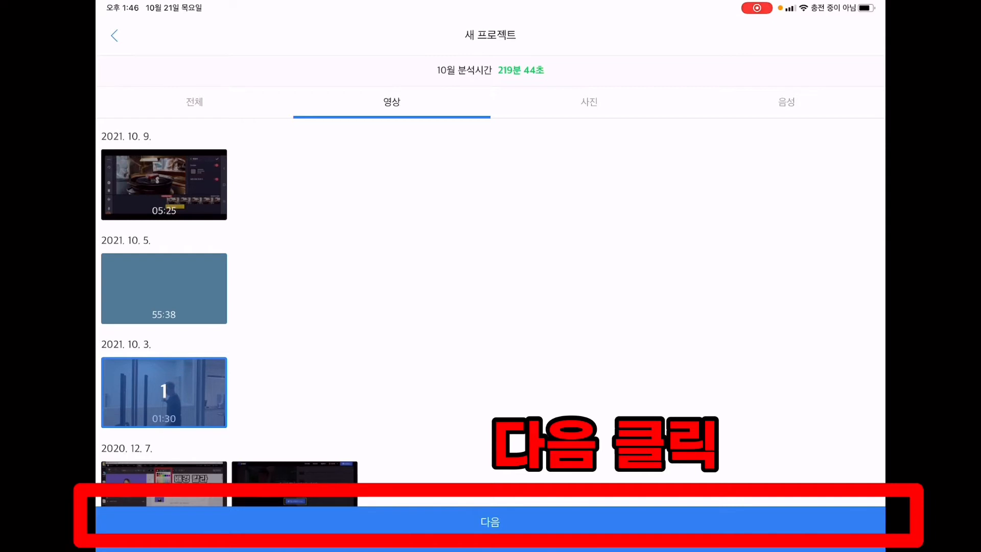
left_click(490, 522)
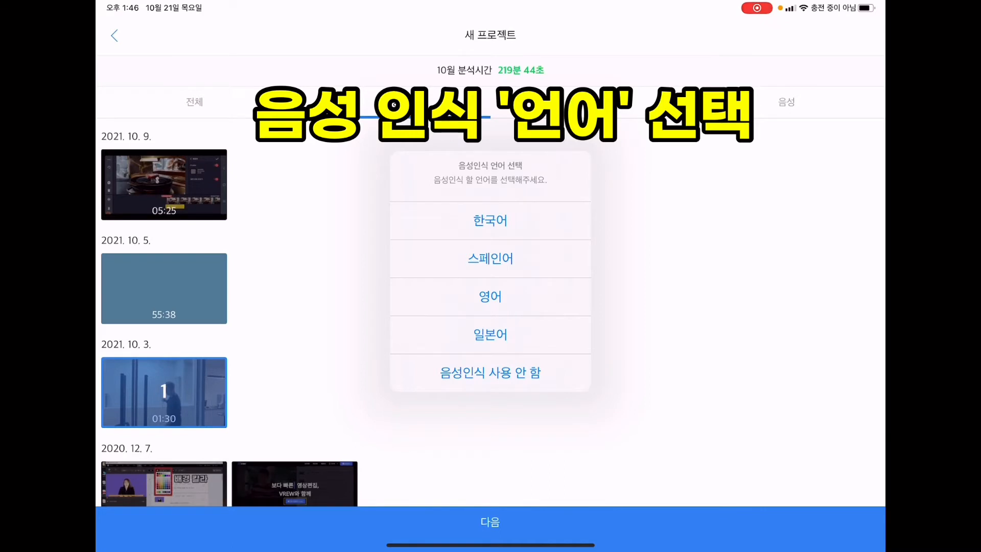
left_click(490, 221)
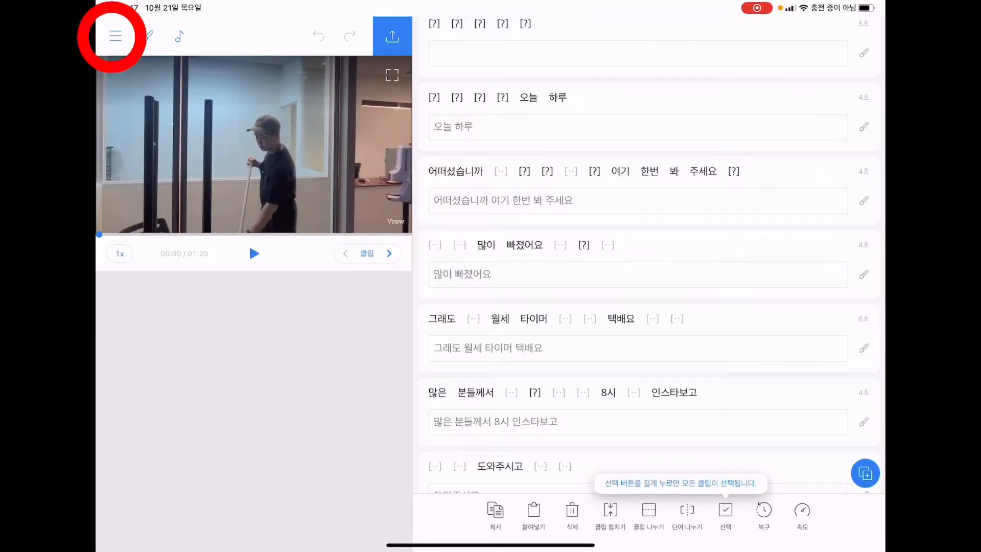
left_click(115, 35)
left_click(279, 121)
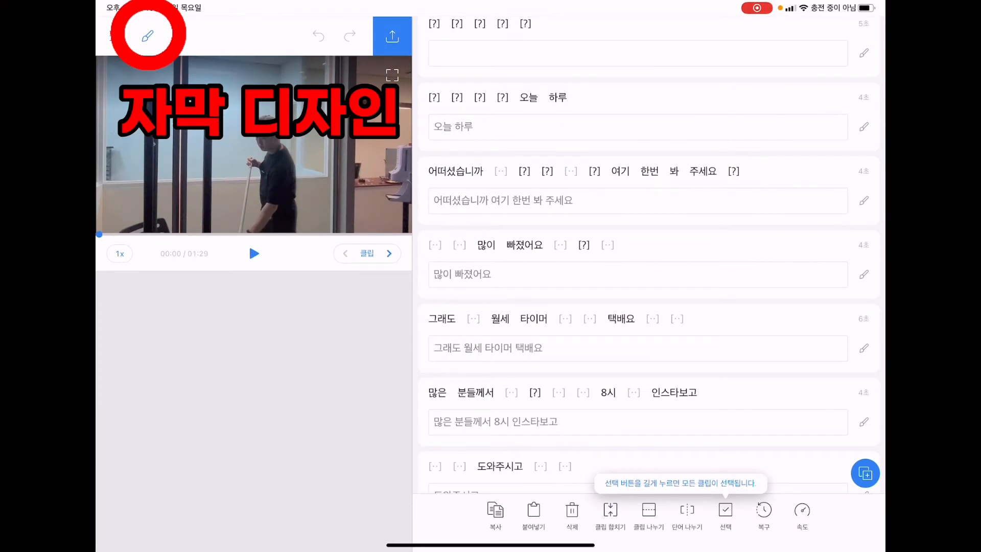
Browse the basic subtitle style presets and set the subtitle font to CookieRun 볼드체
left_click(147, 36)
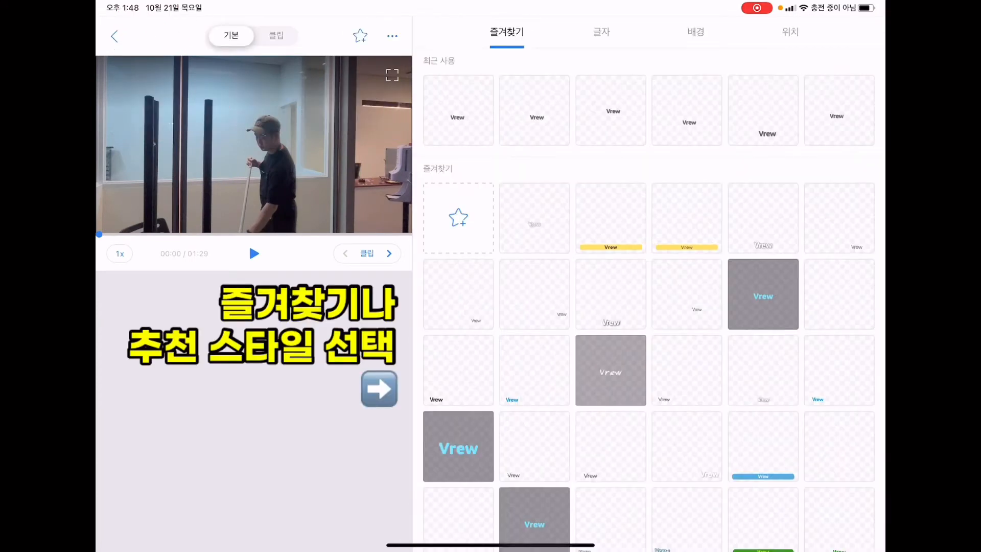
scroll(649, 296, "down", 10)
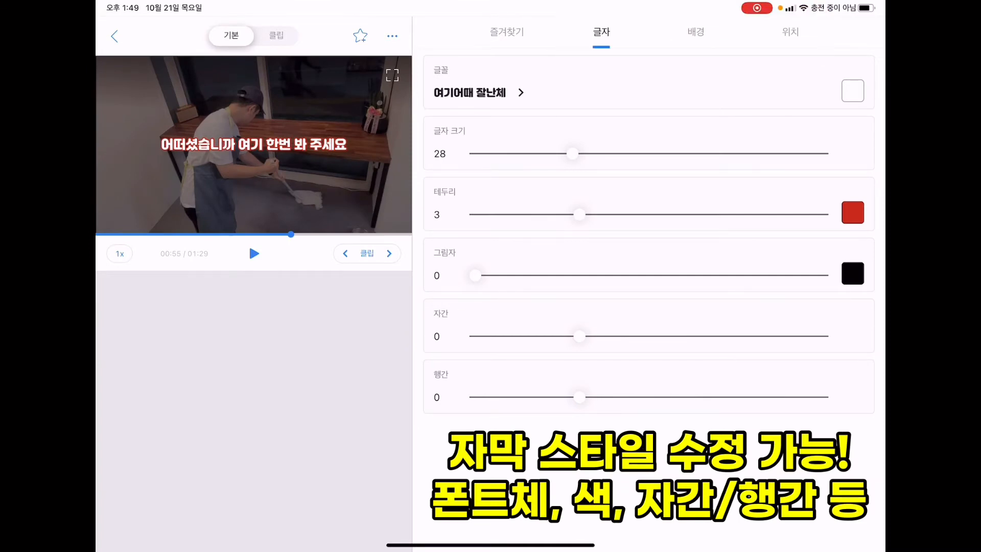
left_click(479, 92)
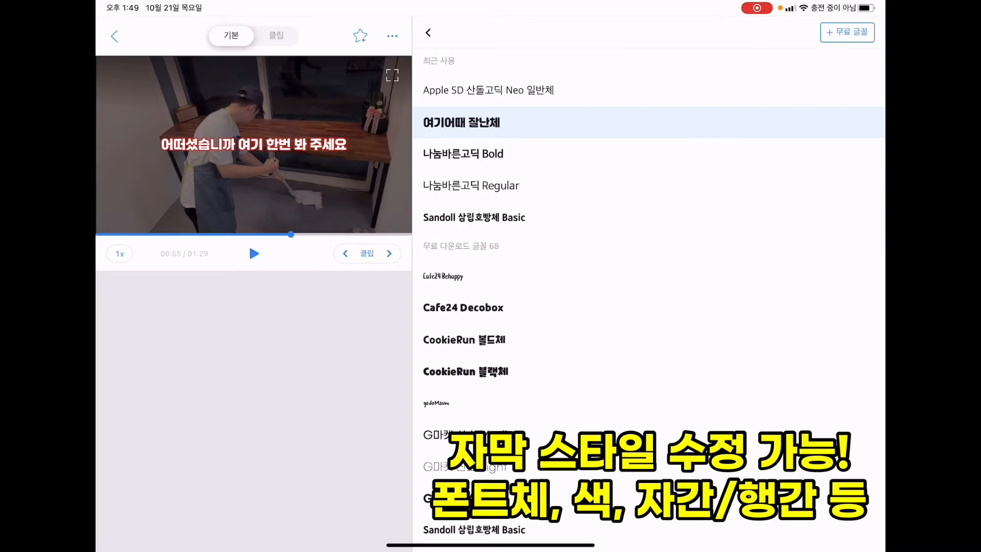
left_click(464, 340)
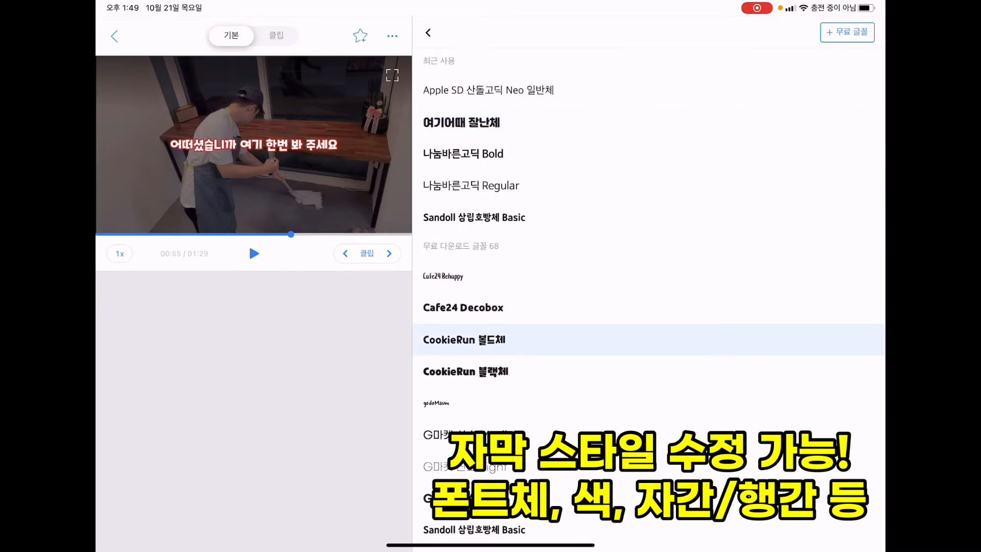
left_click(428, 33)
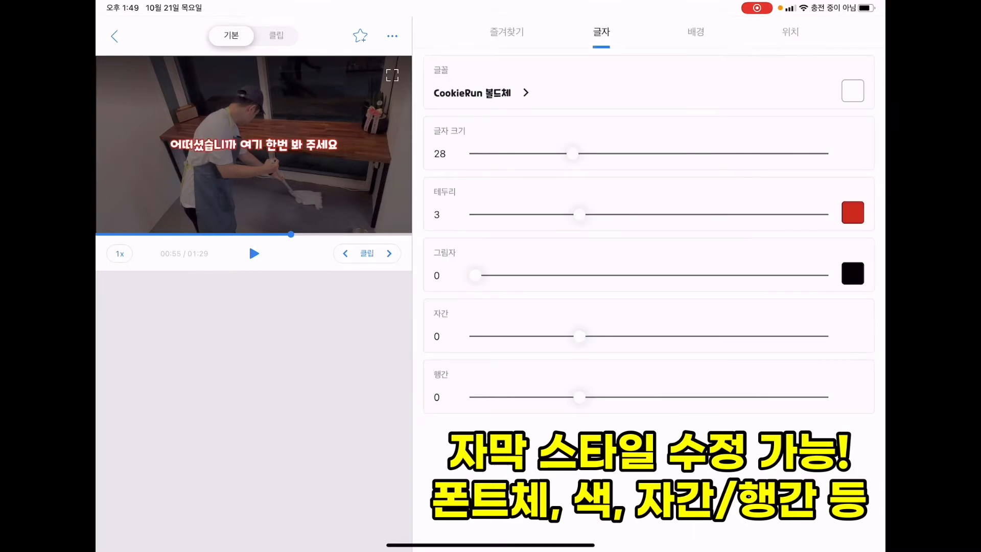
Set the basic subtitle text colour to the preset mint green
left_click(853, 90)
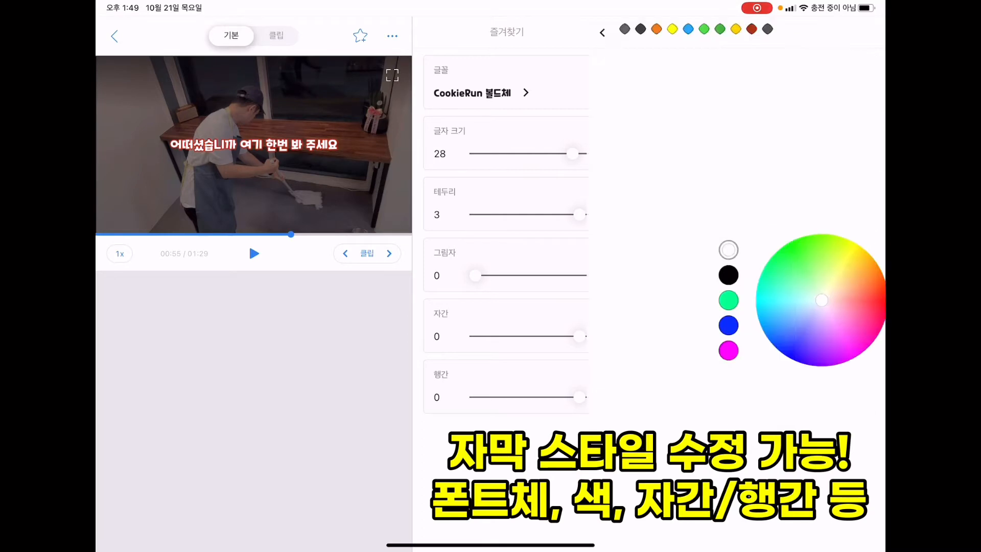
left_click(555, 300)
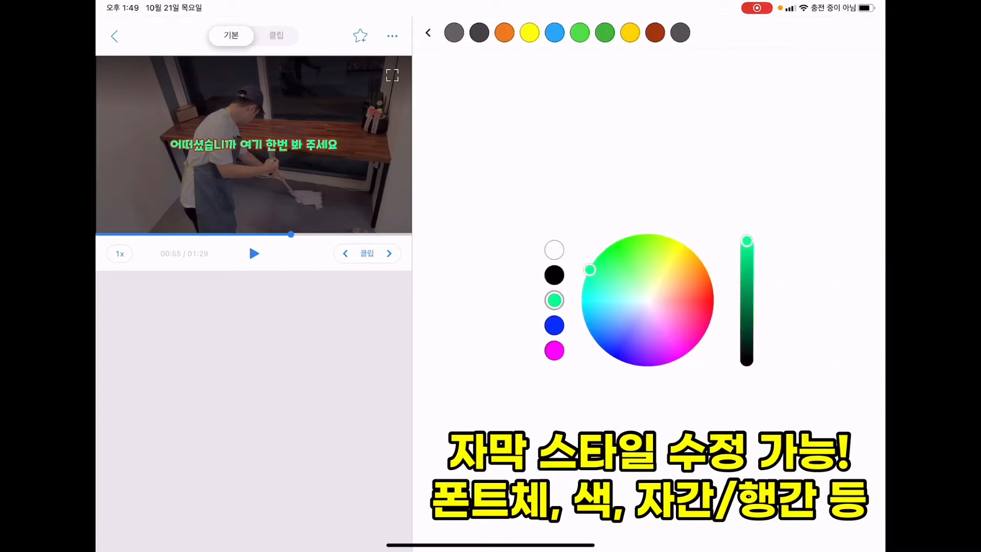
left_click(428, 32)
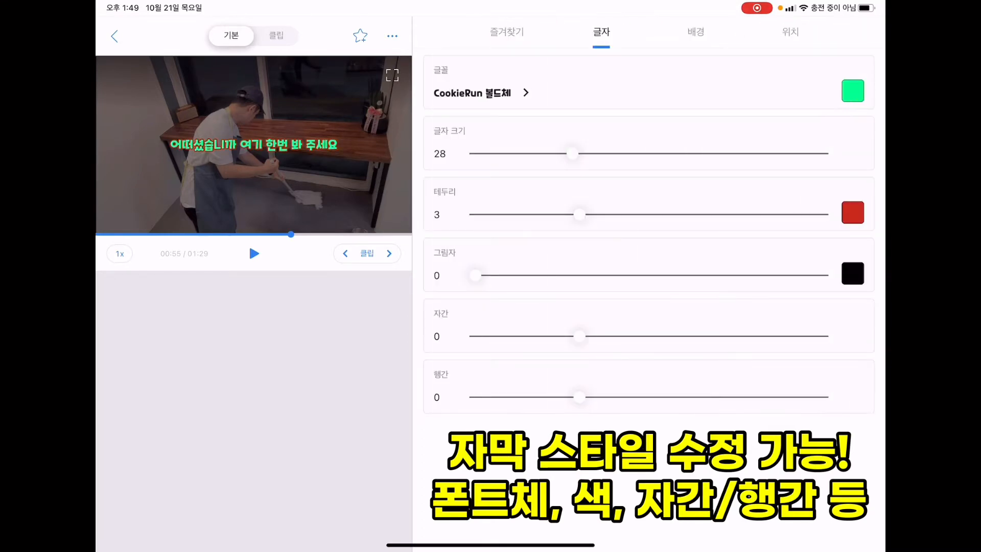
Try yellow for the subtitle outline, and set the outline colour to a medium blue from the colour wheel
left_click(853, 212)
left_click(530, 33)
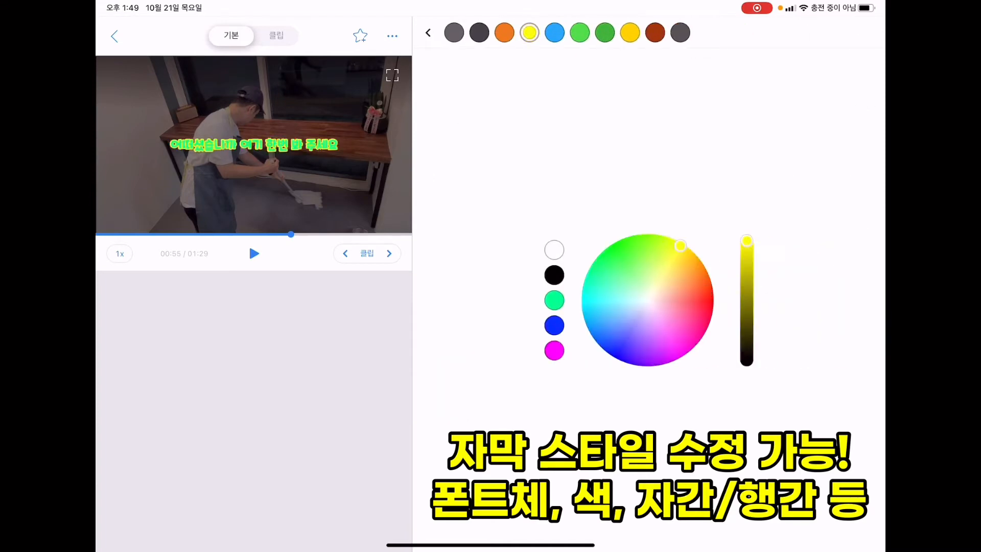
left_click_drag(644, 305, 616, 339)
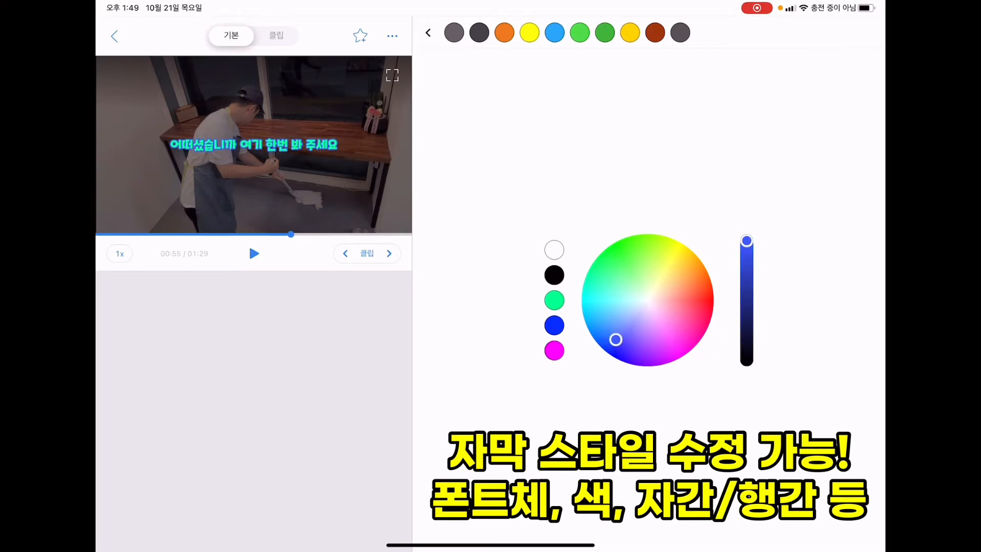
left_click(428, 32)
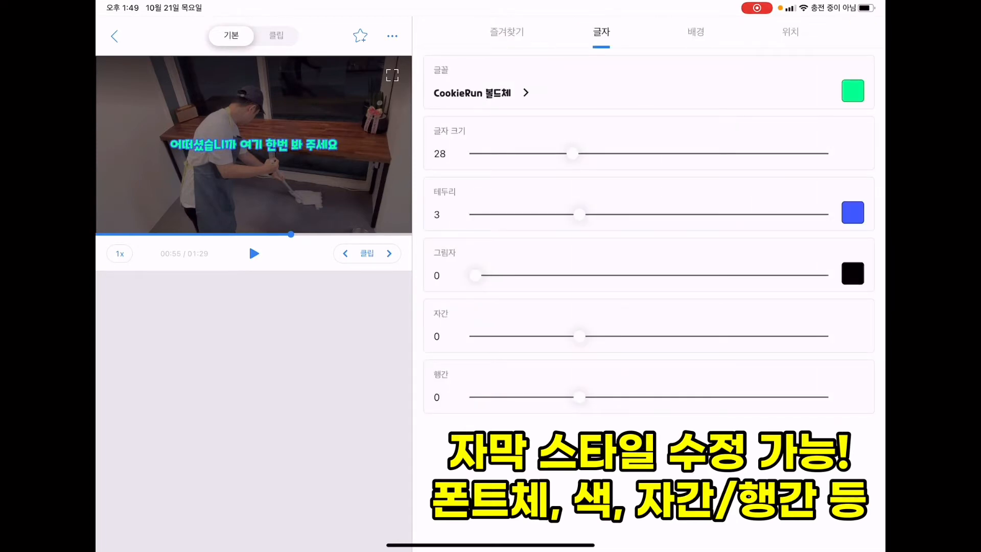
mouse_move(579, 336)
left_mouse_down()
mouse_move(648, 336)
mouse_move(579, 336)
left_mouse_up()
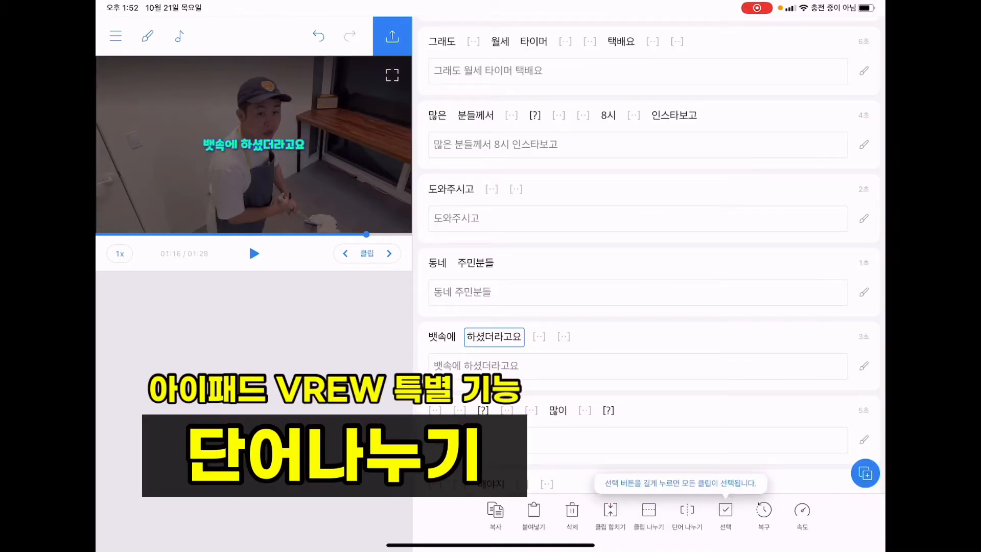
Split the word 하셨더라고요 at the 0.6-second point of its waveform into 하셨더 and 라고요
left_click(688, 515)
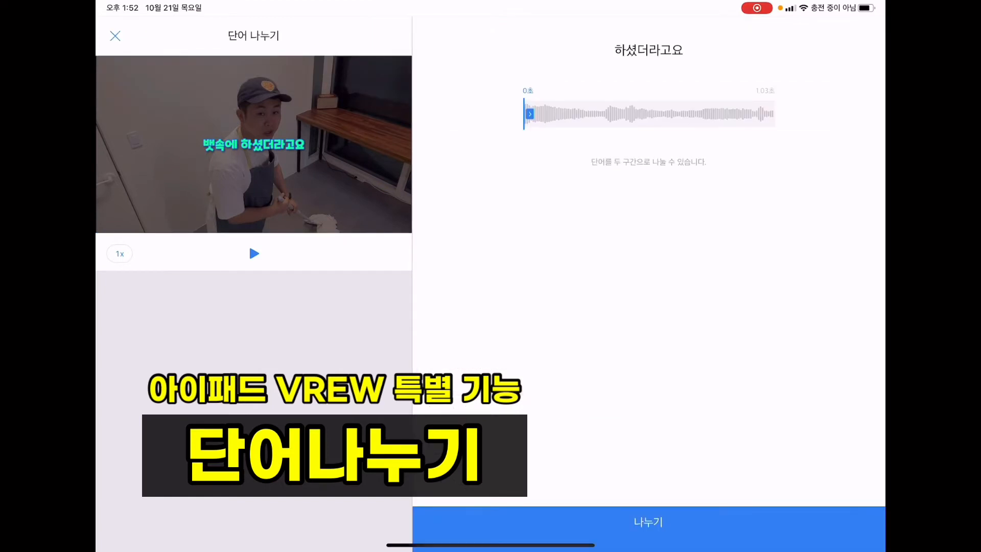
left_click(254, 254)
left_click(254, 253)
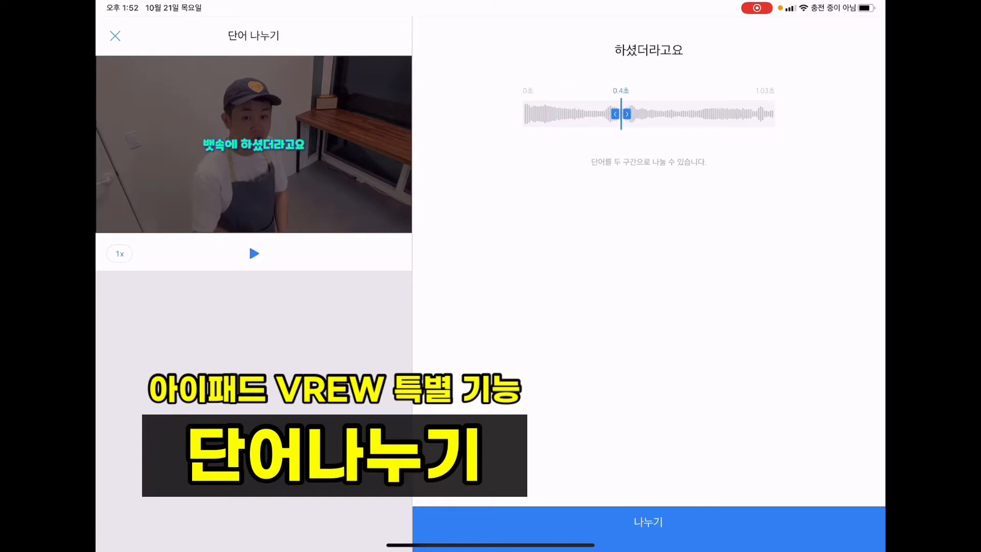
mouse_move(622, 114)
left_mouse_down()
mouse_move(524, 114)
mouse_move(670, 114)
left_mouse_up()
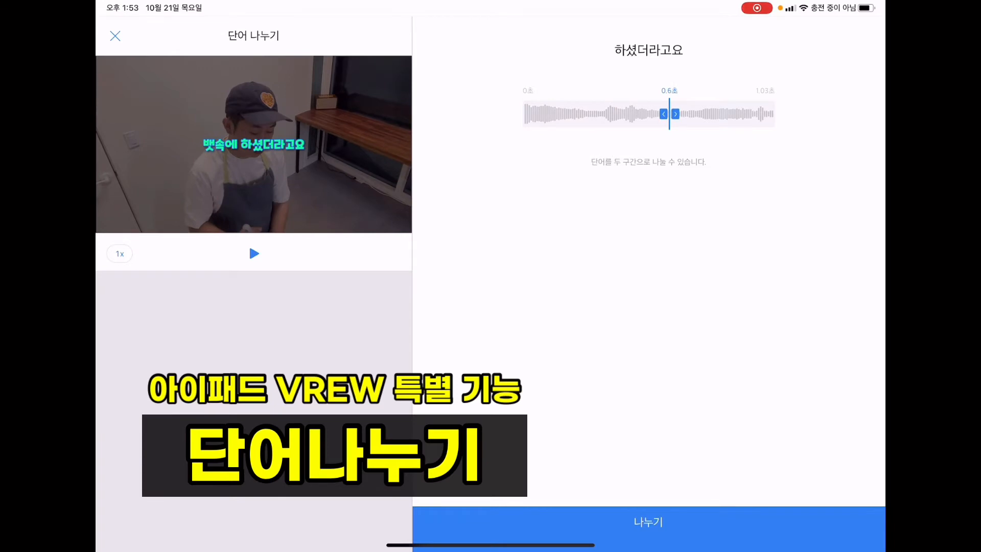
left_click(649, 522)
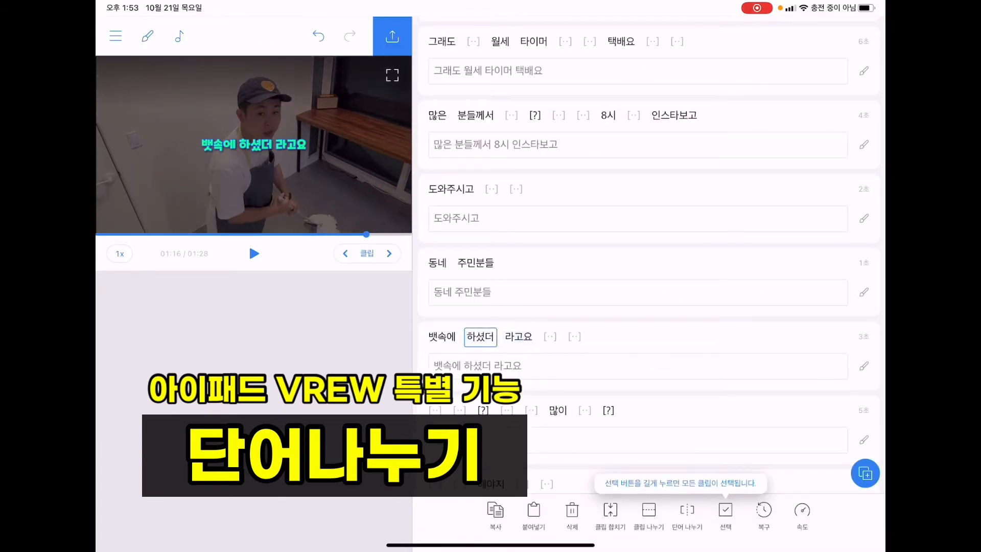
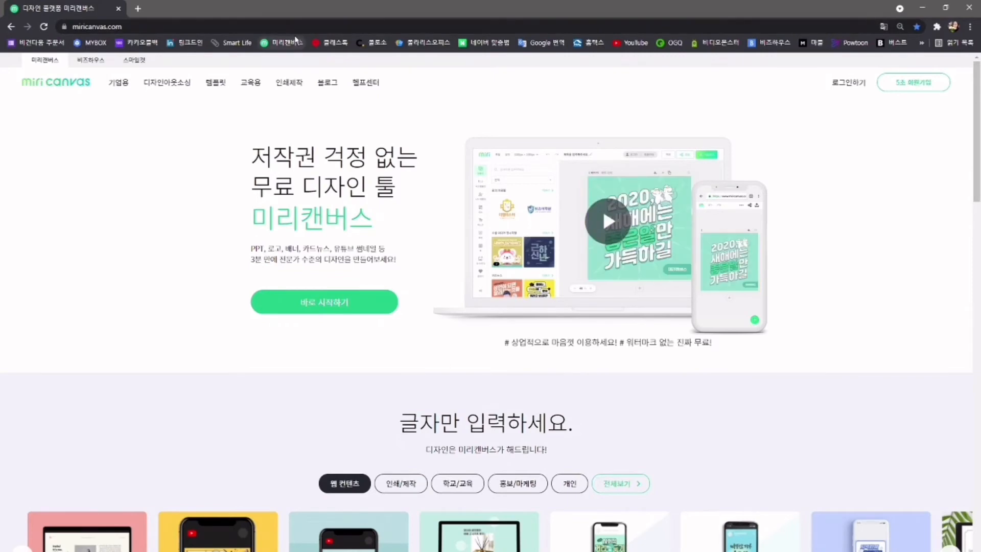
On miricanvas.com in the browser, view the sign-up form, close it without registering, and go to the login
left_click(295, 27)
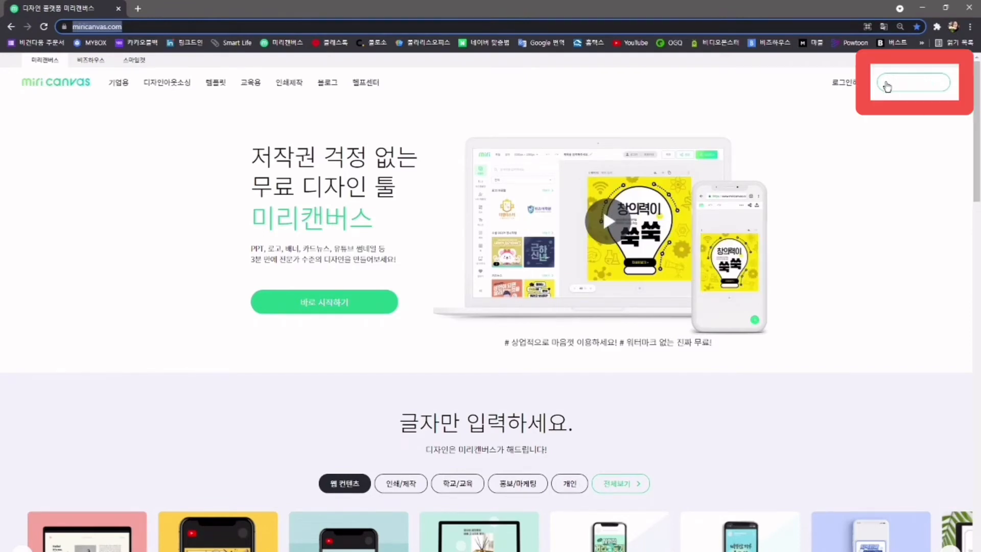
left_click(922, 86)
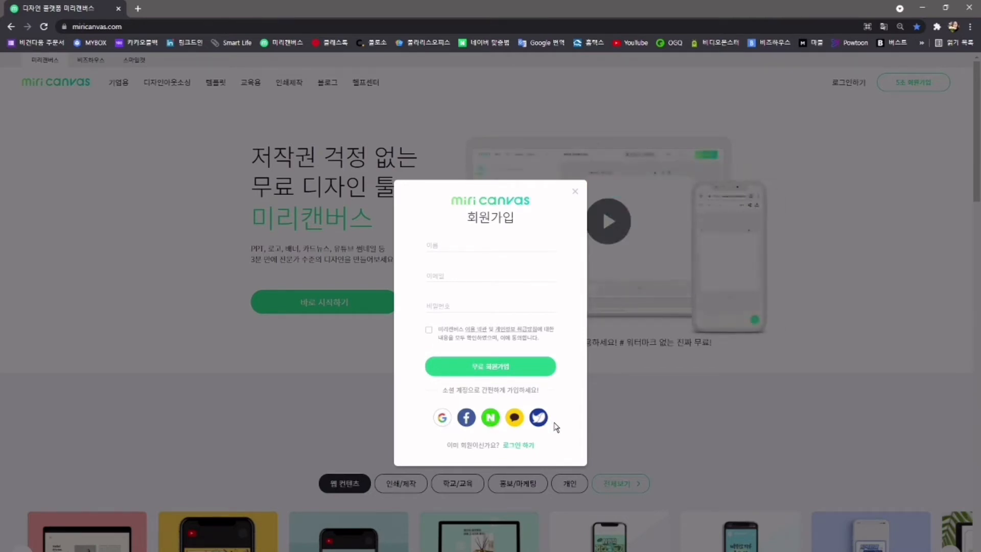
left_click(575, 191)
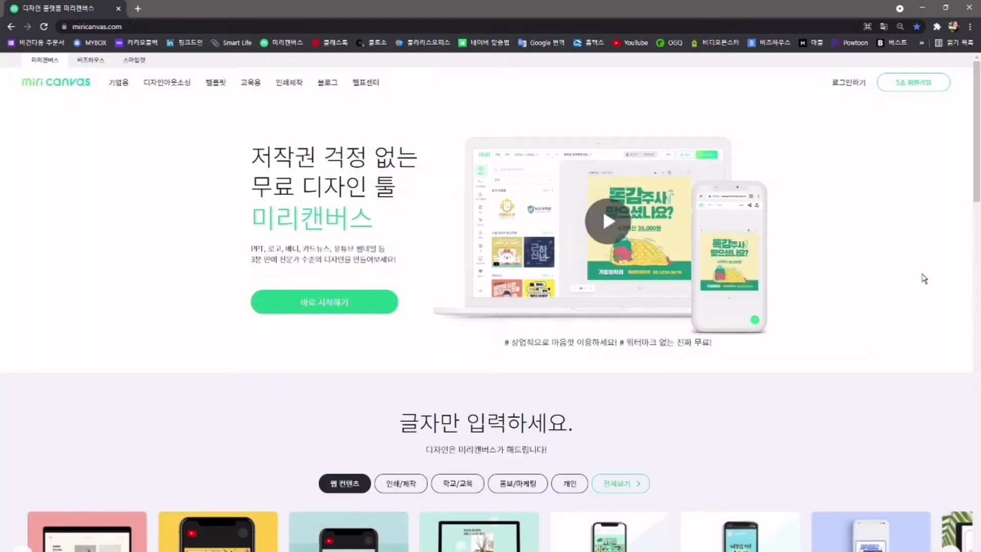
left_click(844, 80)
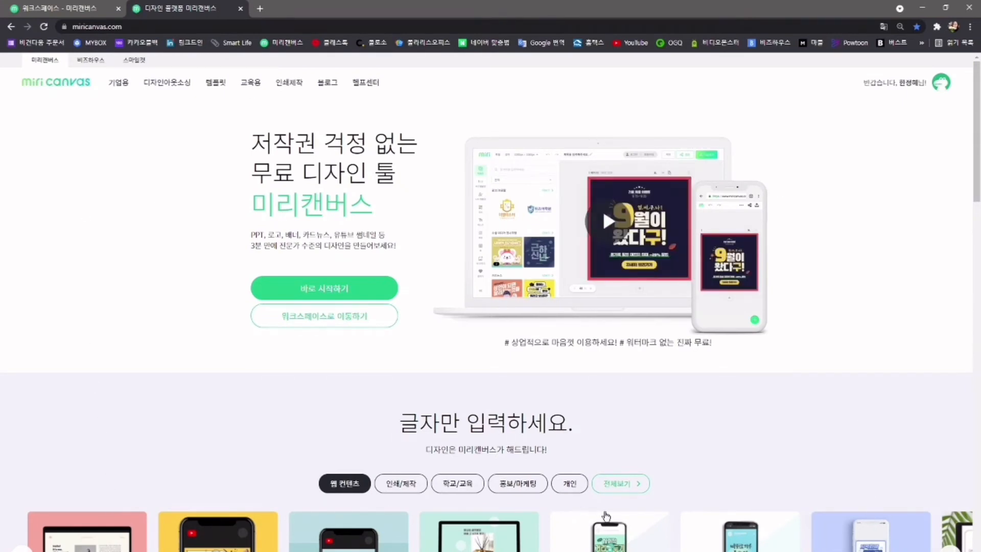
Look at the existing designs in the workspace, and start a blank design from the Miricanvas home page
left_click(84, 8)
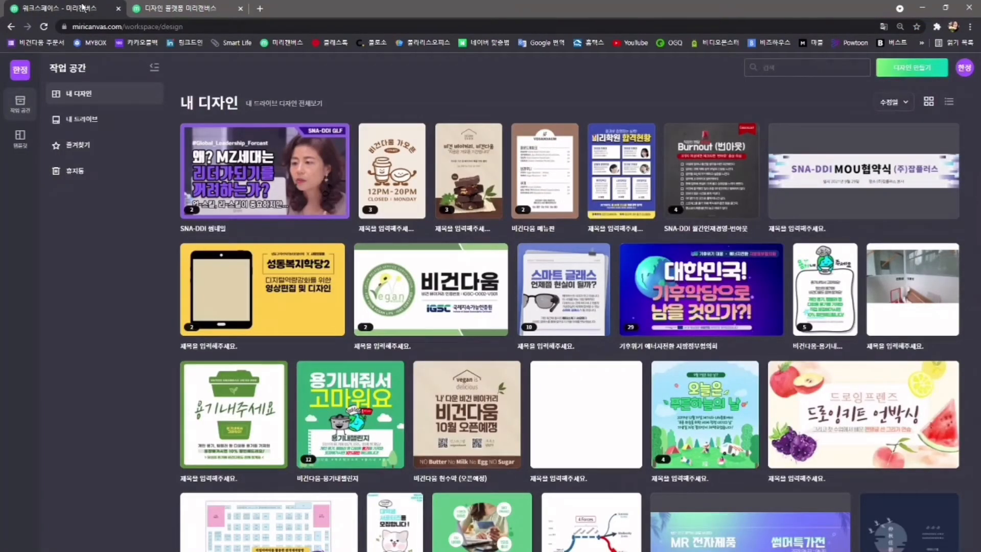
left_click(150, 7)
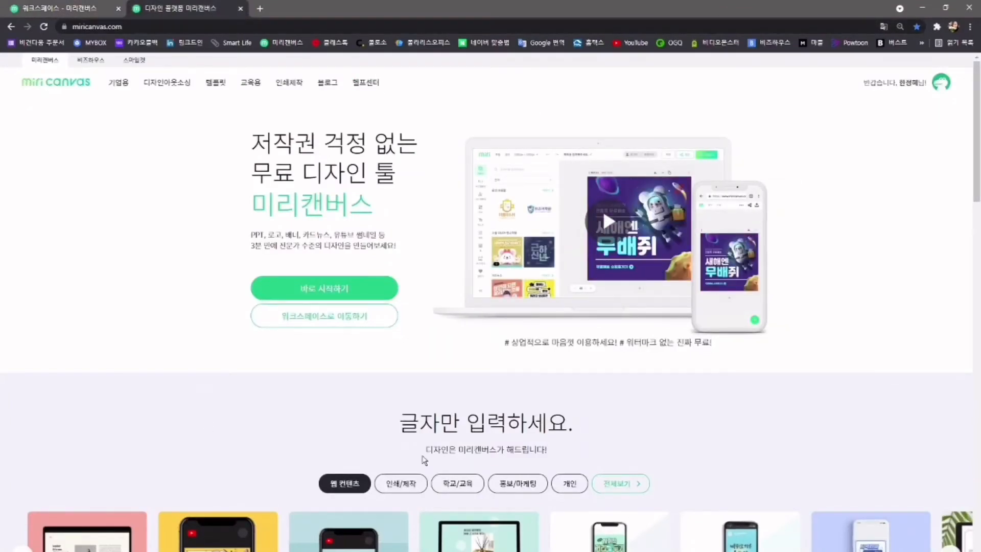
left_click(319, 292)
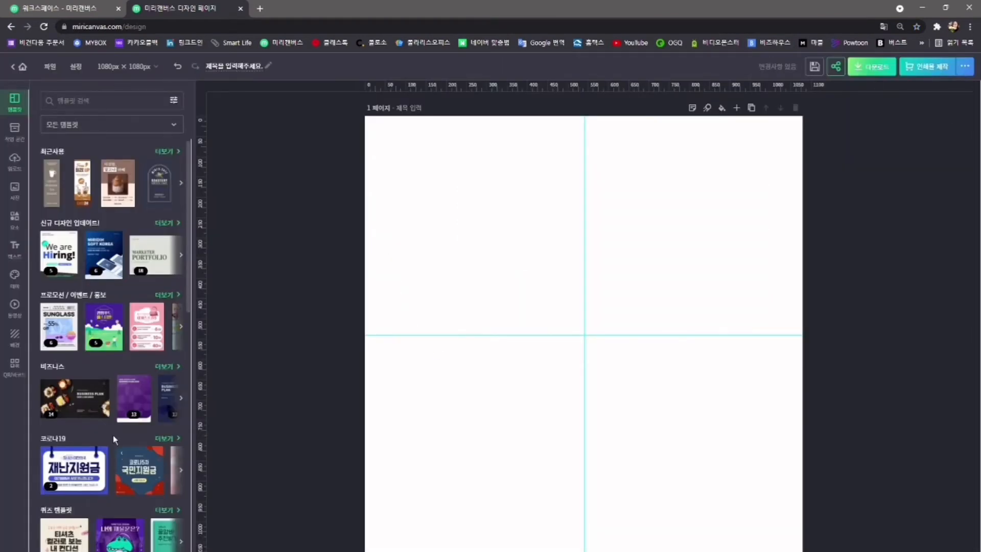
From the workspace, browse the available design types, create a new 카드뉴스 design, and switch to the untitled 1080px × 1080px design
left_click(86, 10)
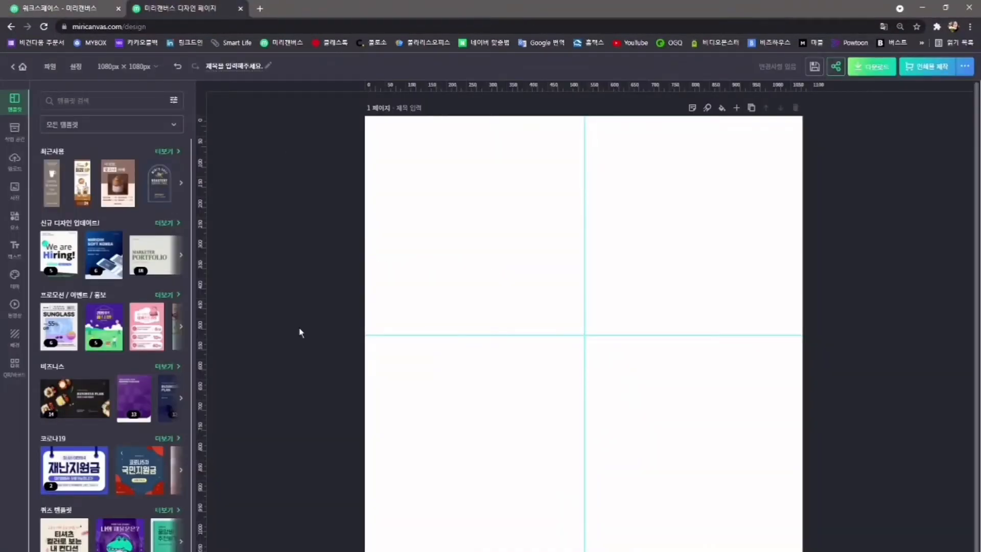
left_click(42, 9)
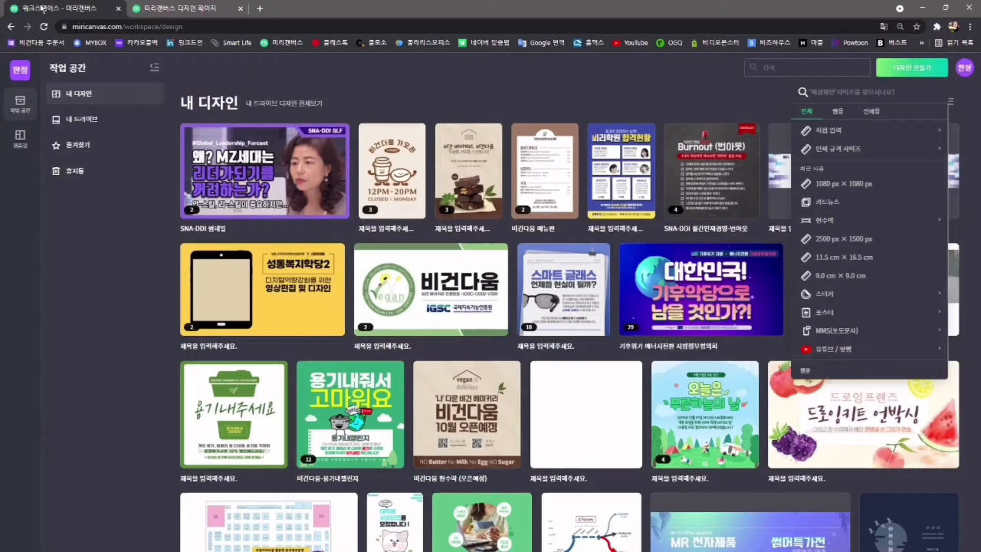
left_click(916, 69)
left_click(916, 69)
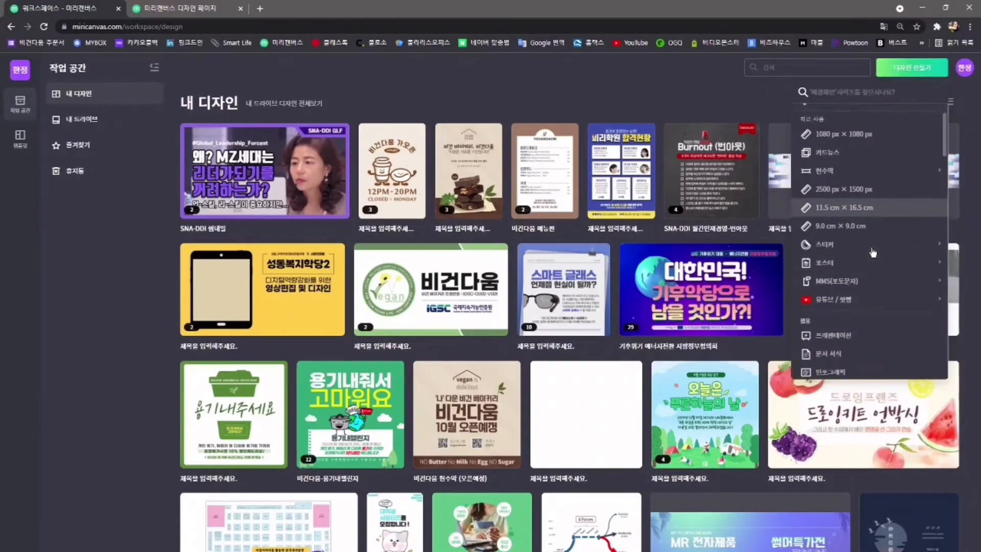
scroll(875, 265, "down", 1)
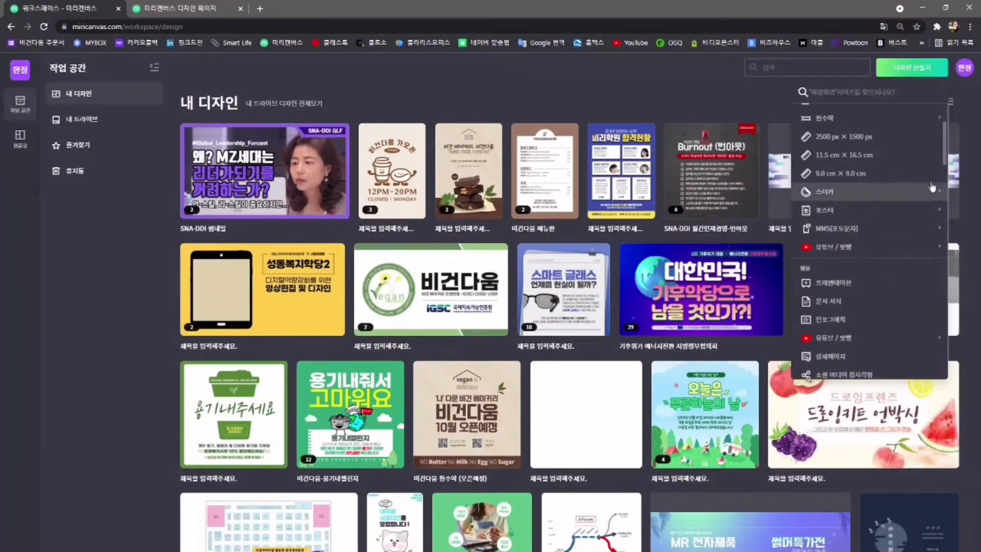
scroll(946, 169, "down", 4)
mouse_move(947, 169)
left_mouse_down()
mouse_move(948, 192)
mouse_move(948, 155)
mouse_move(948, 182)
left_mouse_up()
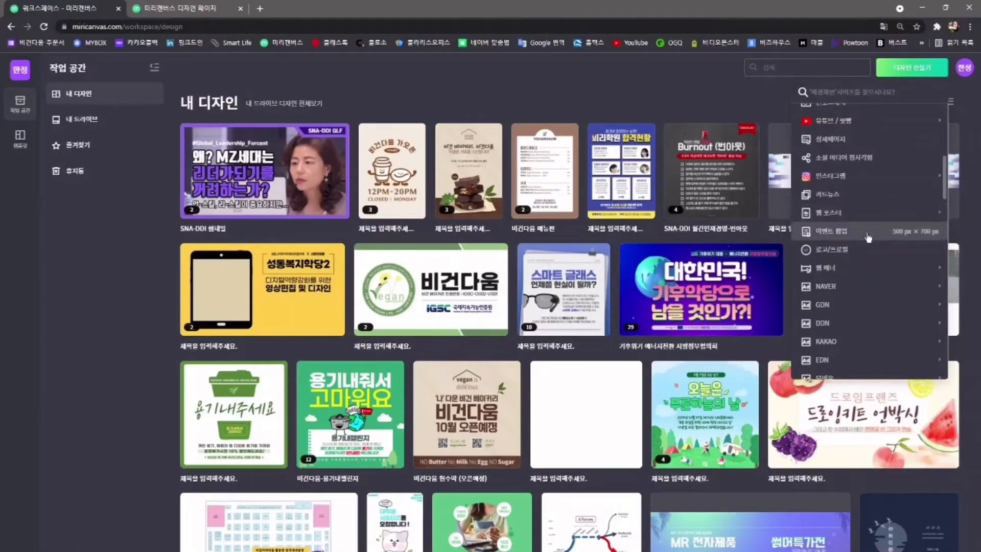
left_click(863, 195)
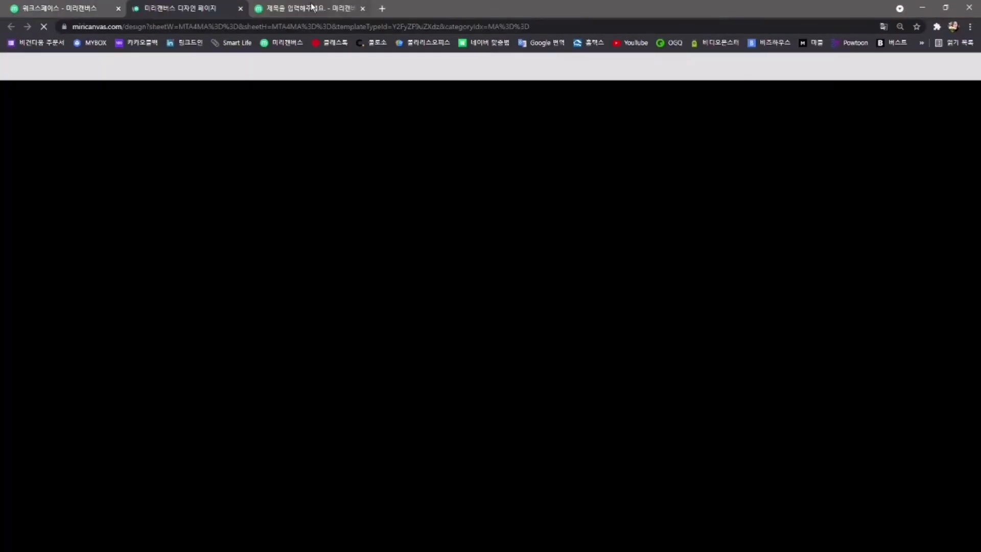
left_click(312, 8)
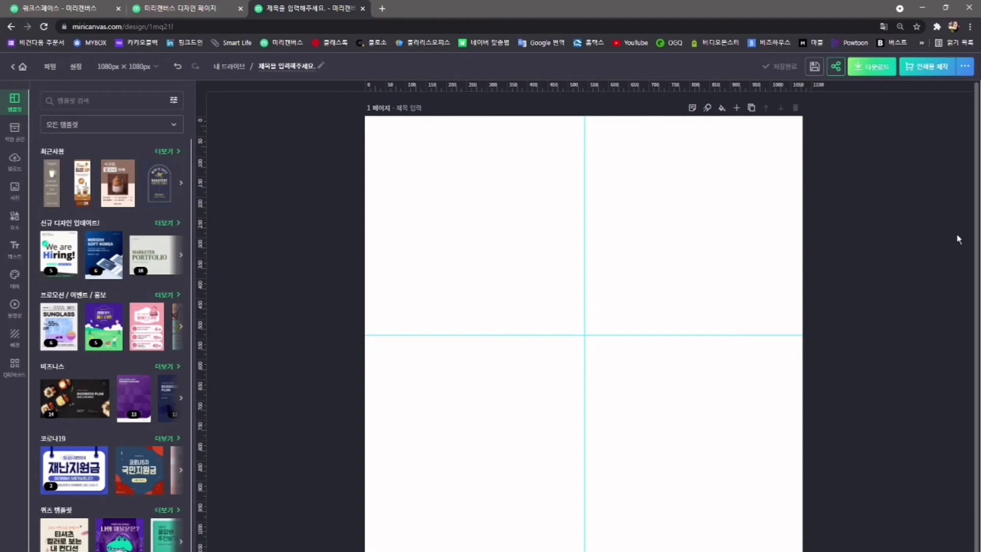
Browse the web and print size presets of the open design, and set its type to 카드뉴스
left_click(136, 70)
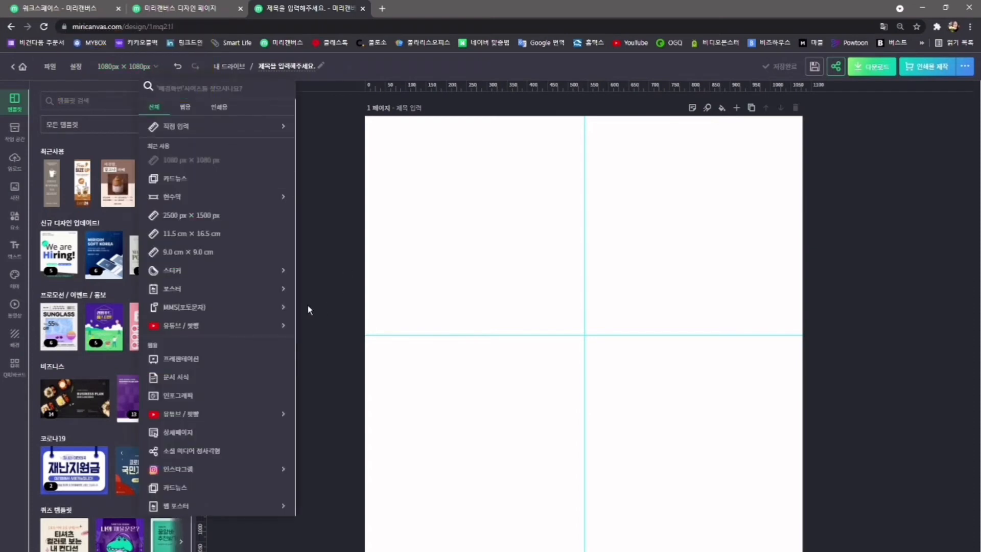
scroll(238, 346, "down", 2)
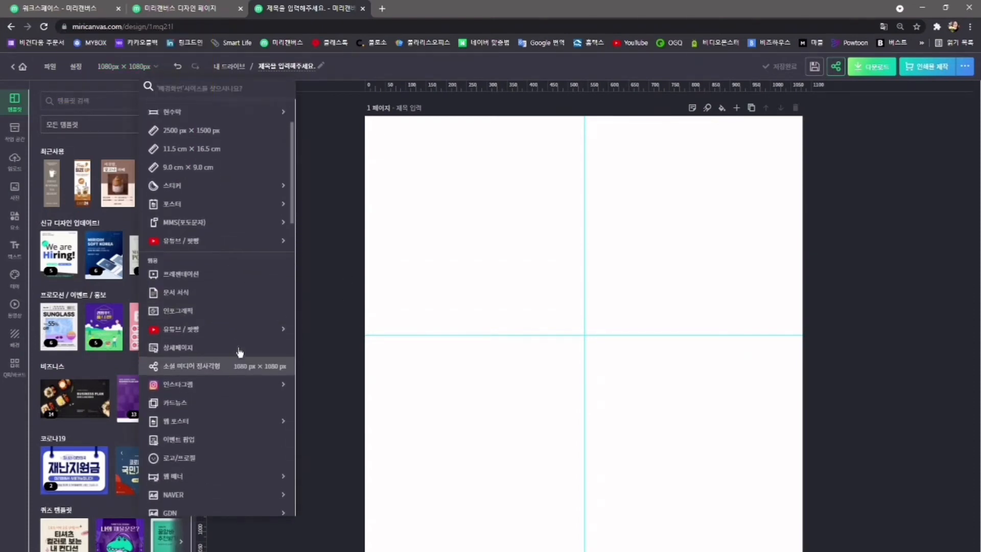
scroll(239, 355, "down", 1)
left_click_drag(294, 209, 295, 429)
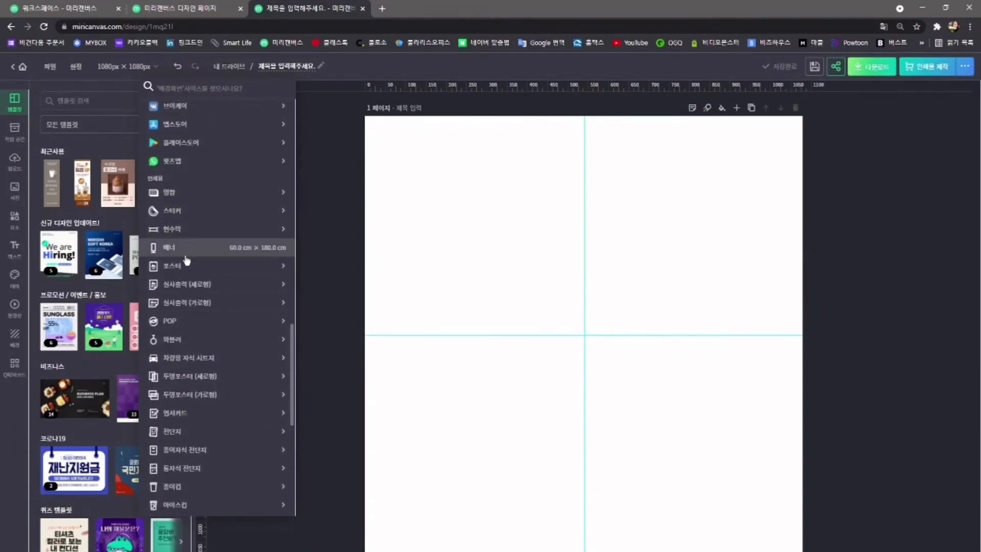
left_click_drag(292, 401, 293, 179)
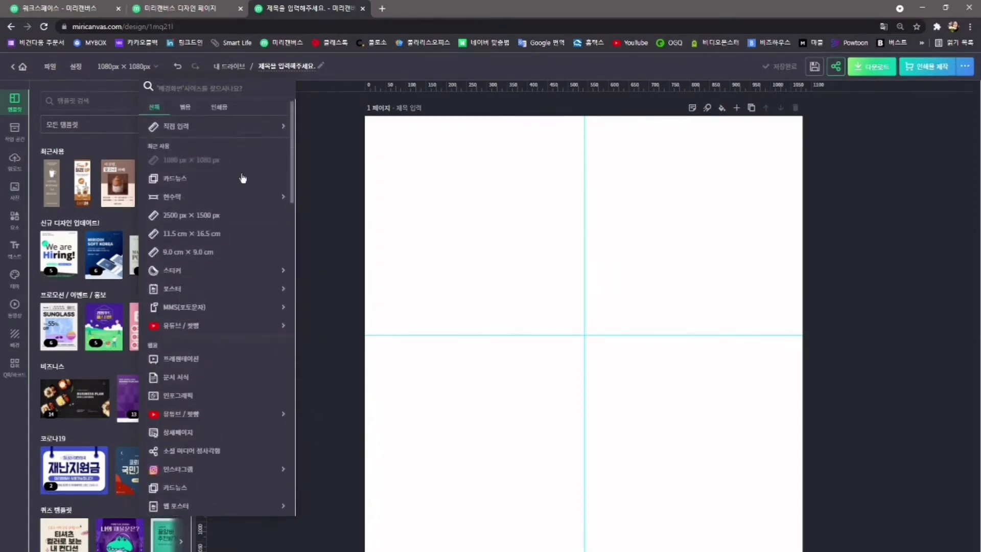
left_click(202, 178)
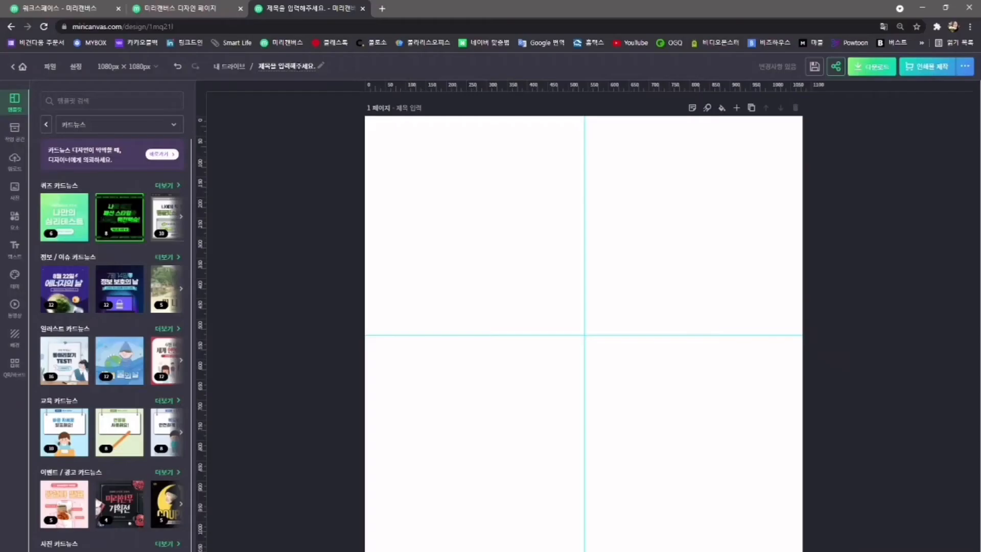
Rename the design as 카드뉴스 만들기 샘플
left_click(288, 66)
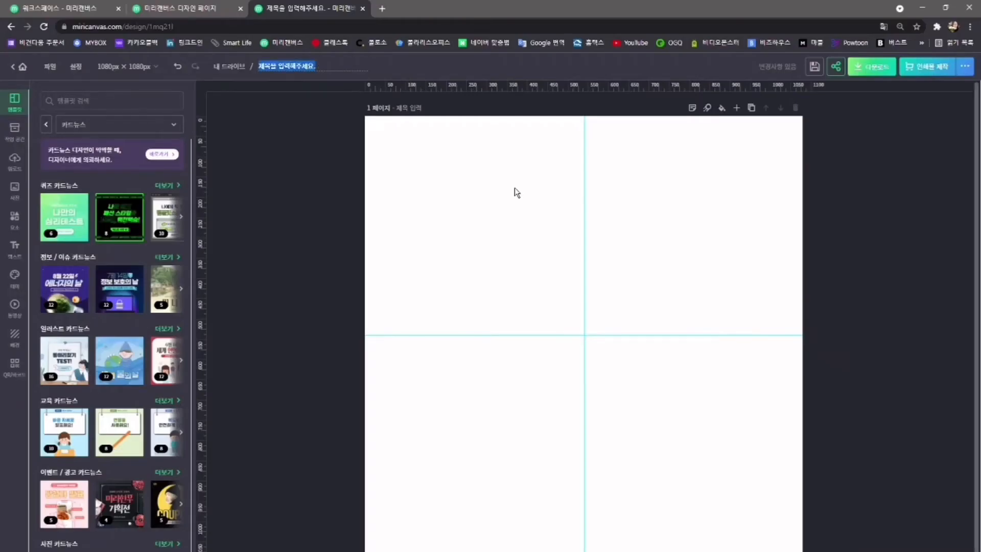
type("ㅈ")
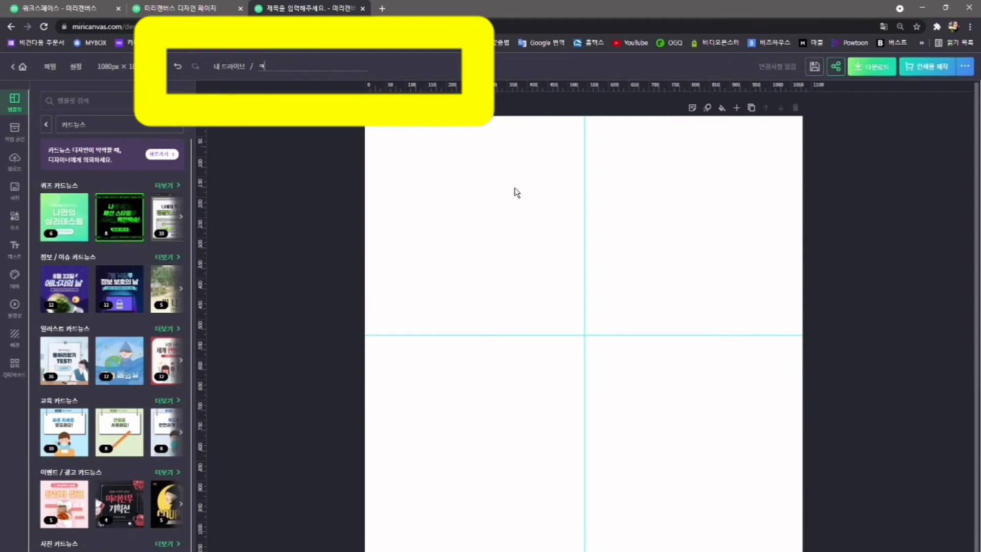
type("드뉴스 만들기 샘플")
key("Return")
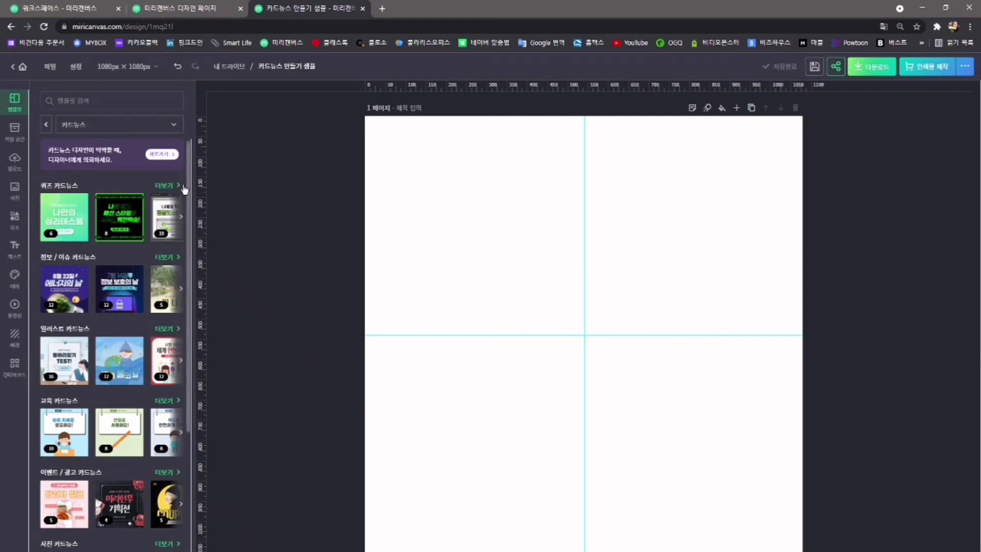
Browse the 카드뉴스 templates and search them for 여행
left_click_drag(189, 181, 190, 551)
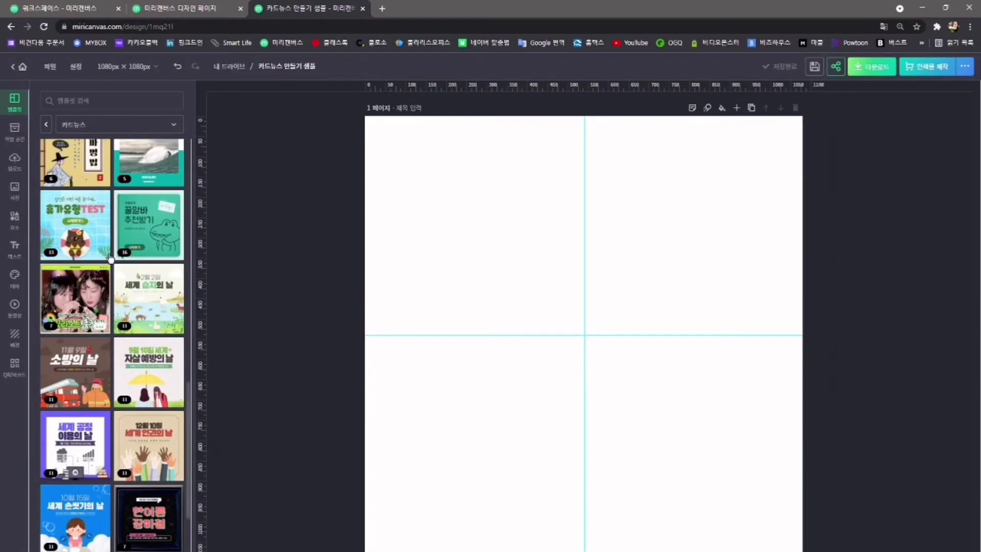
left_click(111, 99)
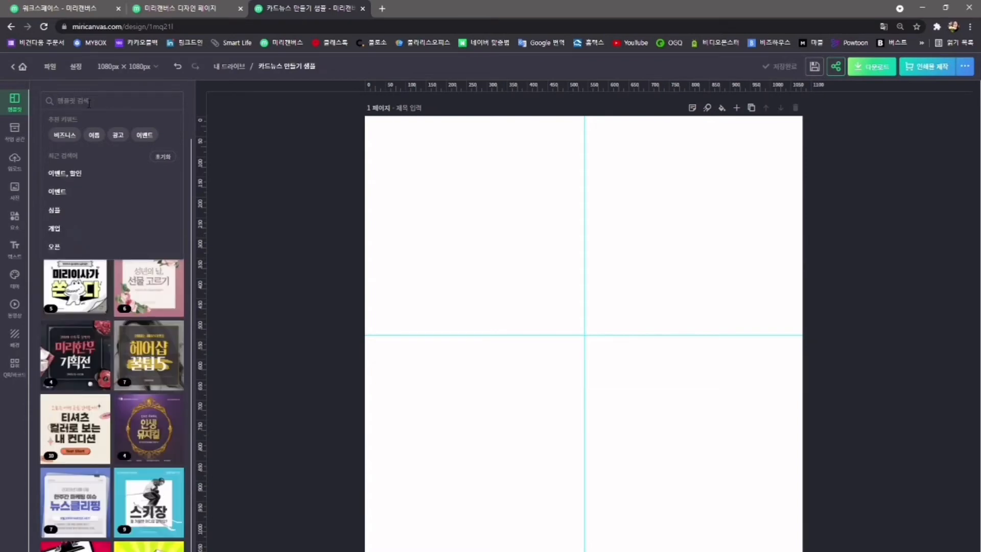
type("여행")
key("Return")
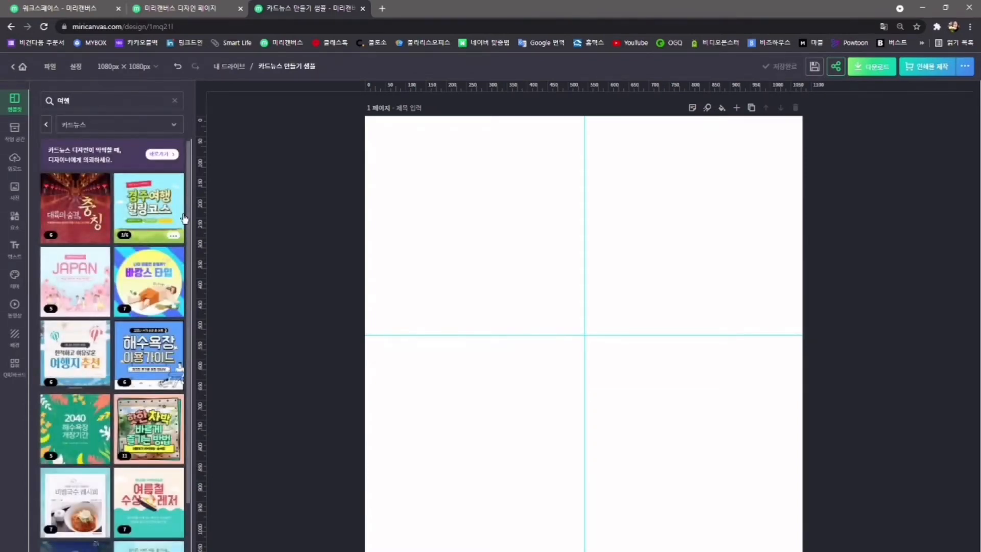
Refine the 카드뉴스 template search to "여행, 가을" and open the 가을축제 template set
left_click(123, 102)
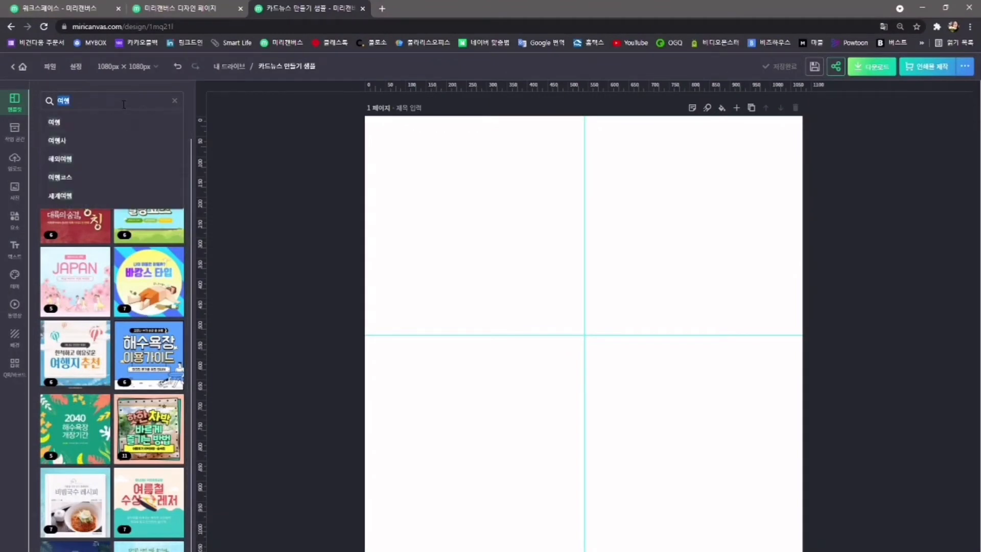
type(",")
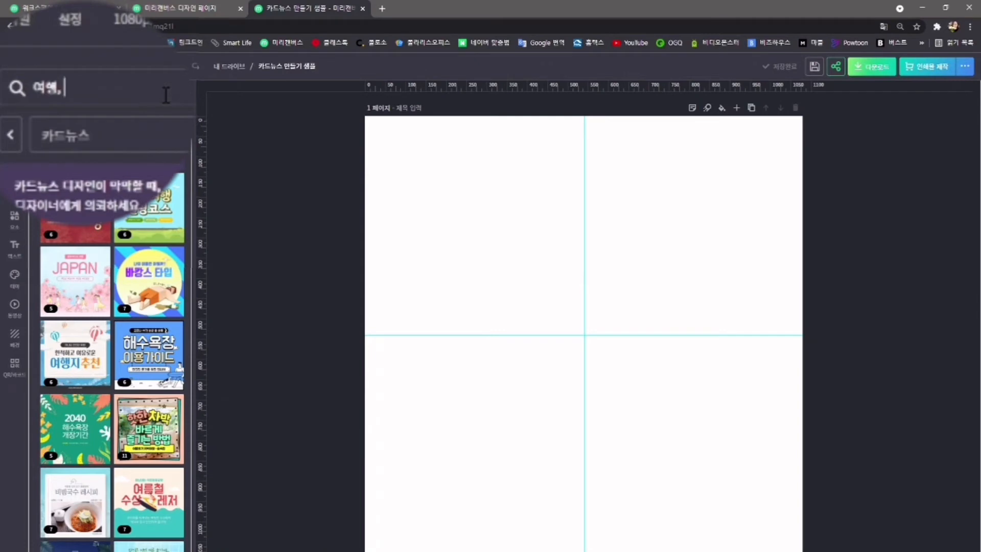
type(" 가을")
key("Return")
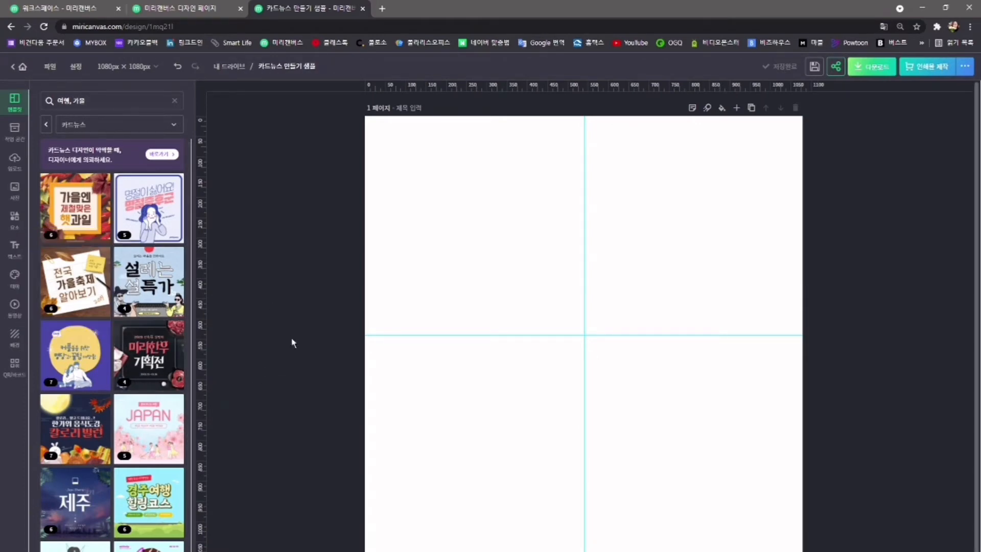
left_click(84, 297)
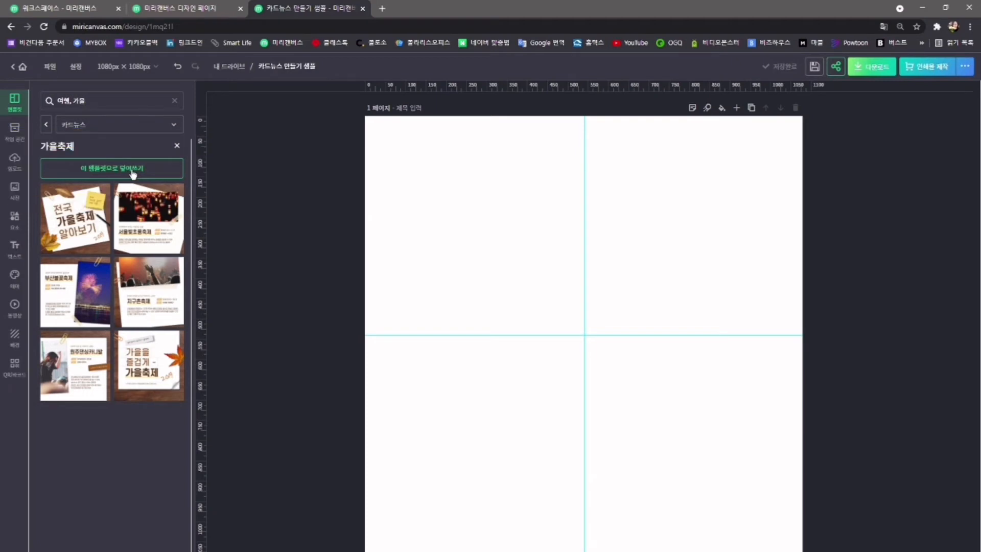
Try the closing page of the 가을축제 template, overwrite the design with the whole set, and look through its pages
left_click(154, 377)
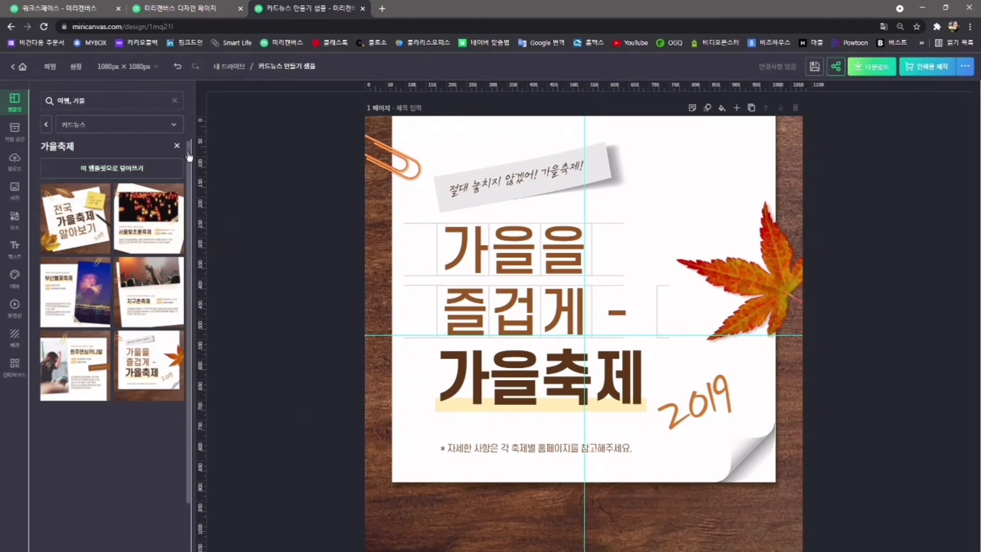
left_click(97, 171)
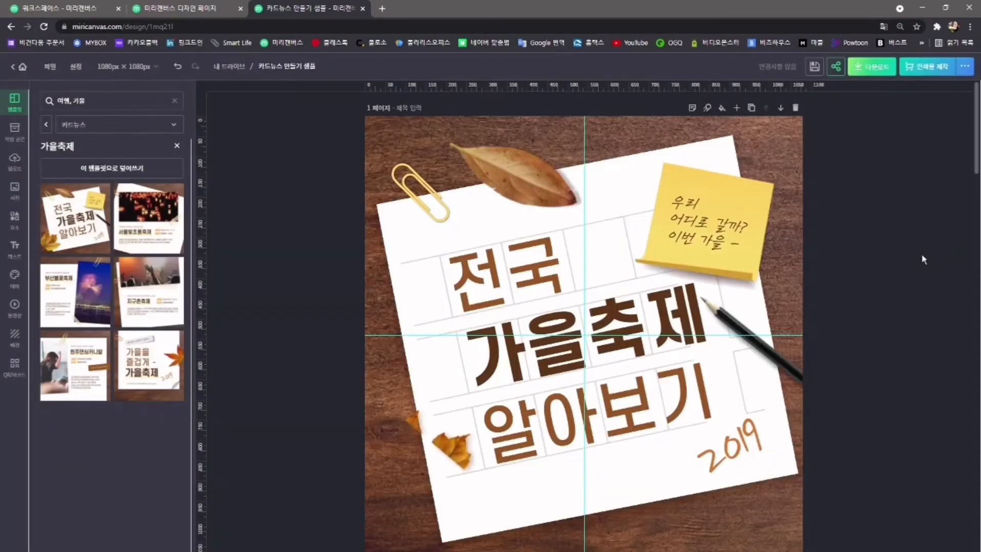
left_click_drag(977, 150, 978, 551)
scroll(584, 322, "down", 1)
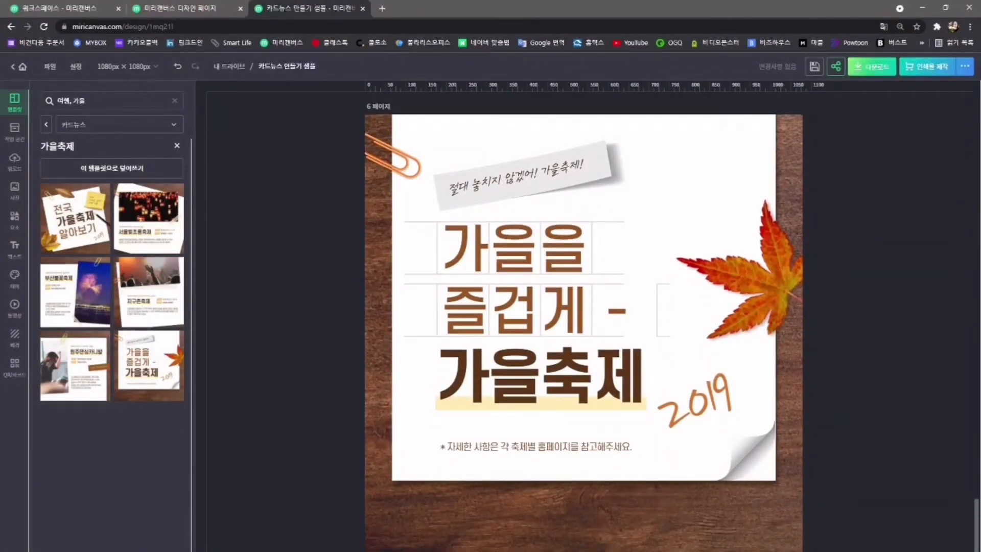
left_click_drag(978, 548, 978, 148)
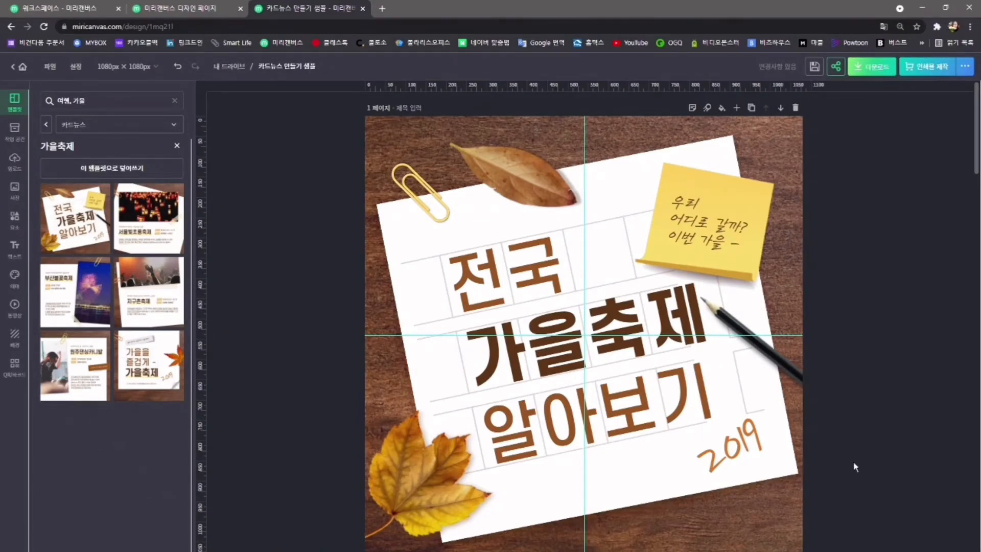
Change the year text on the first page's white paper to 2021
left_click(748, 444)
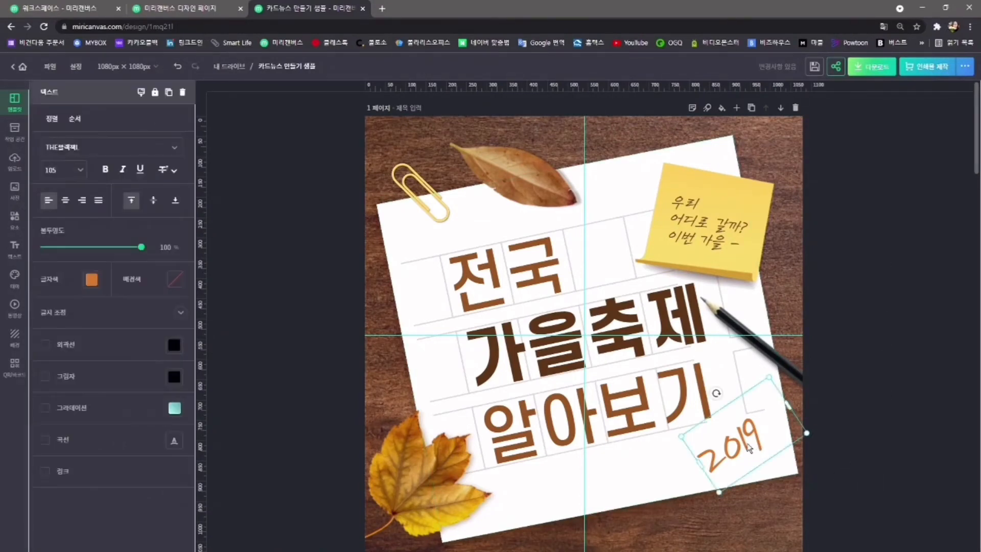
double_click(749, 448)
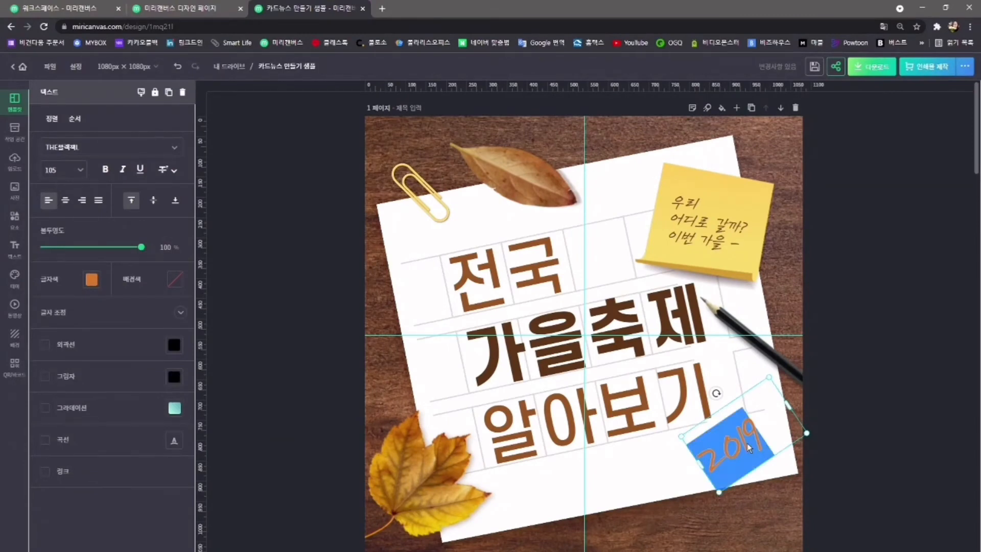
type("2")
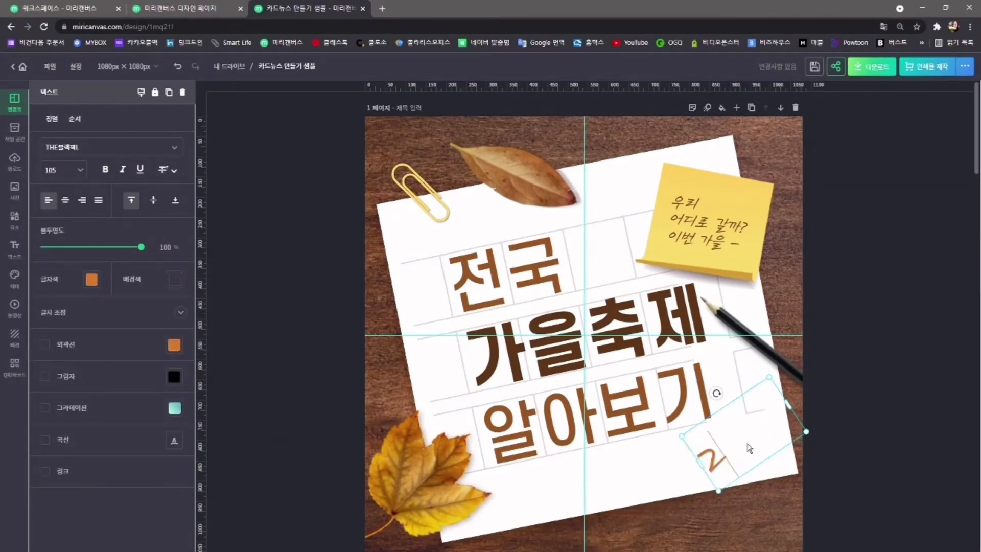
type("021")
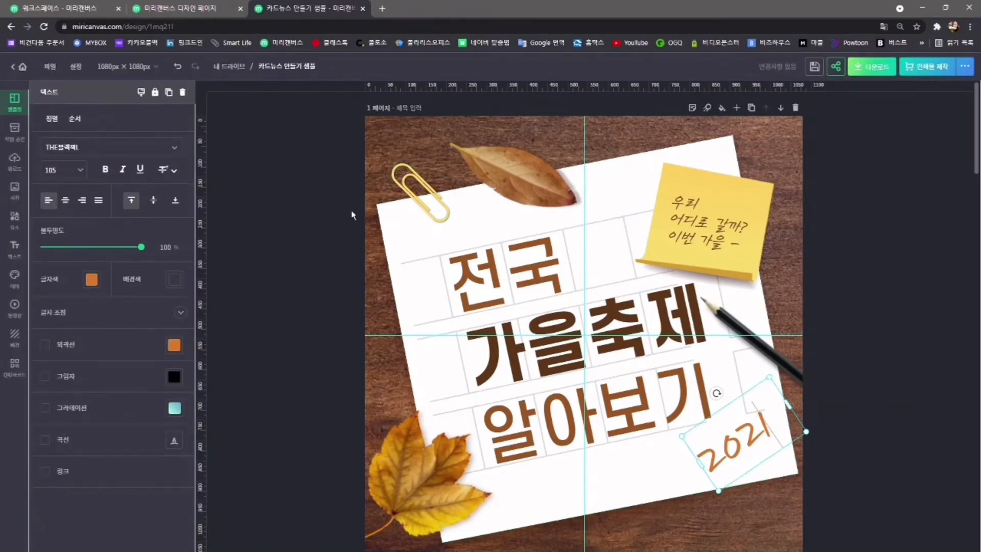
Look at the alignment and order options for the year text, and set its font to 경기천년제목V Bold
left_click(51, 118)
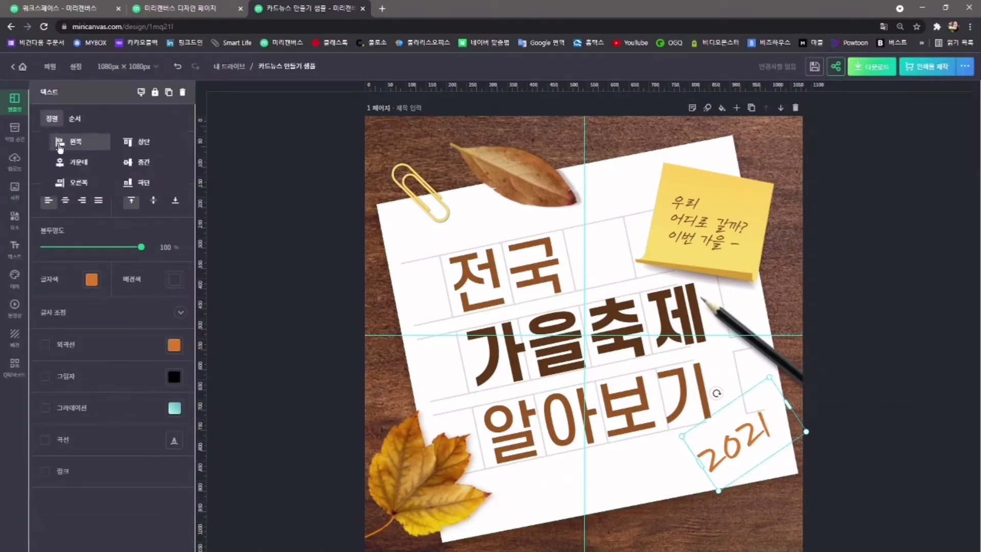
left_click(76, 119)
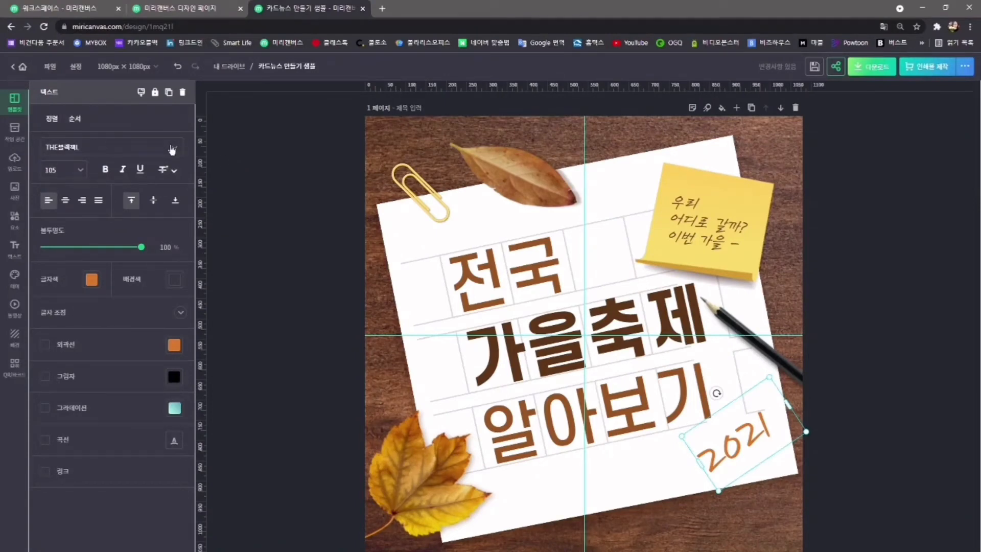
left_click(172, 150)
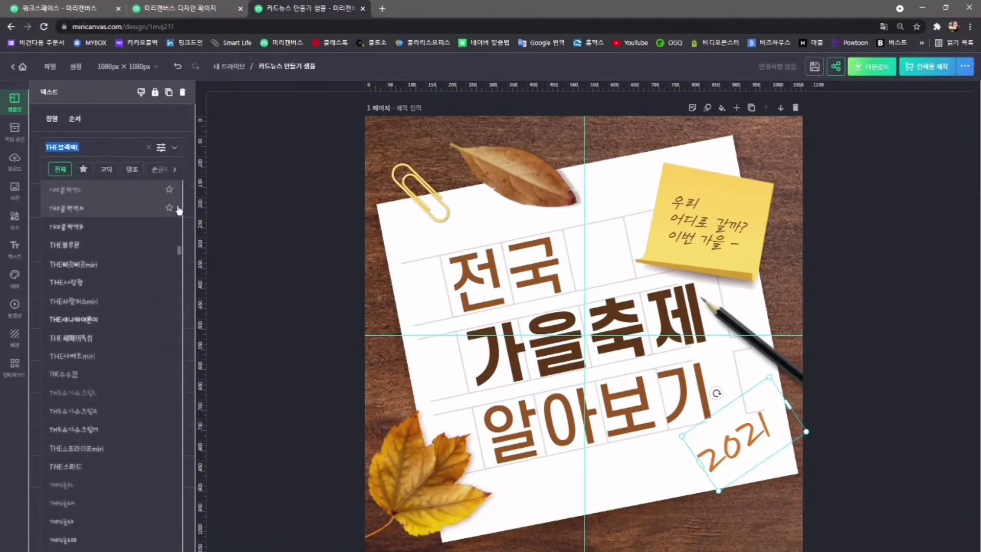
left_click_drag(180, 252, 180, 300)
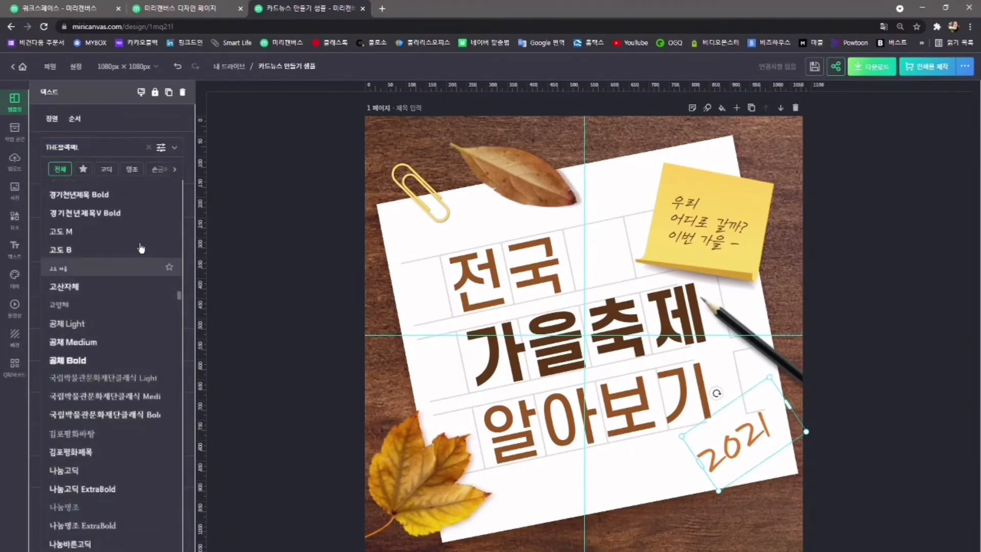
left_click(113, 220)
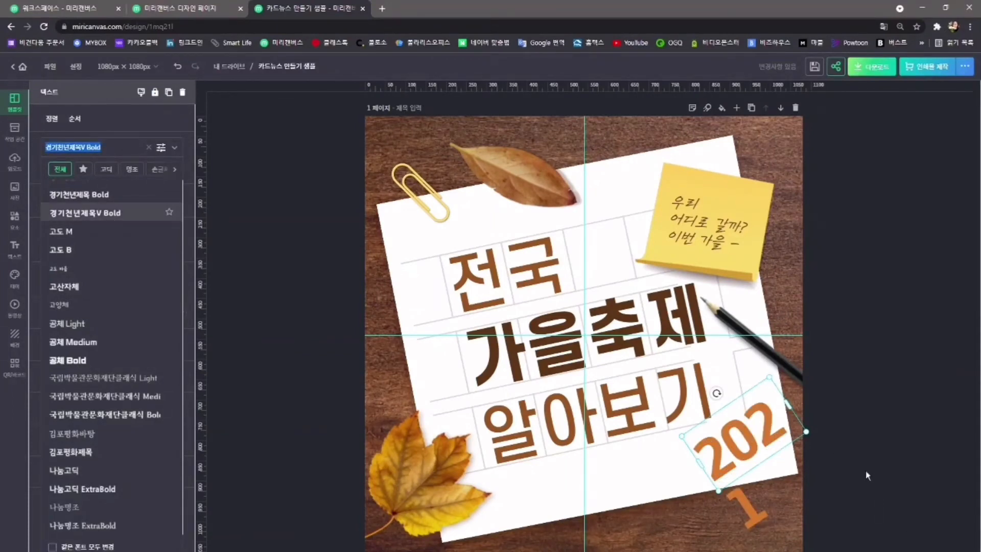
left_click(174, 150)
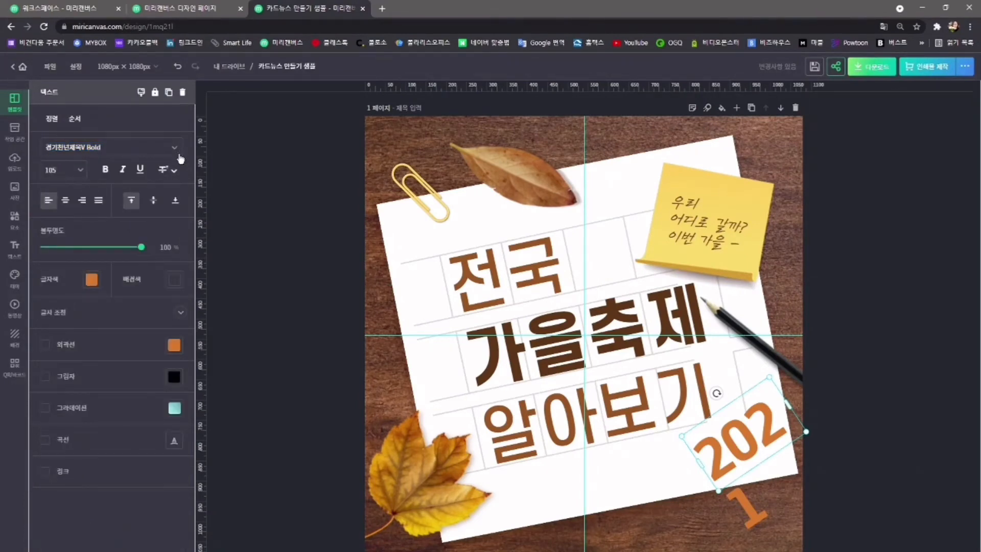
Set the font size of the 2021 text to 88 and deselect it
left_click(54, 170)
left_click(72, 168)
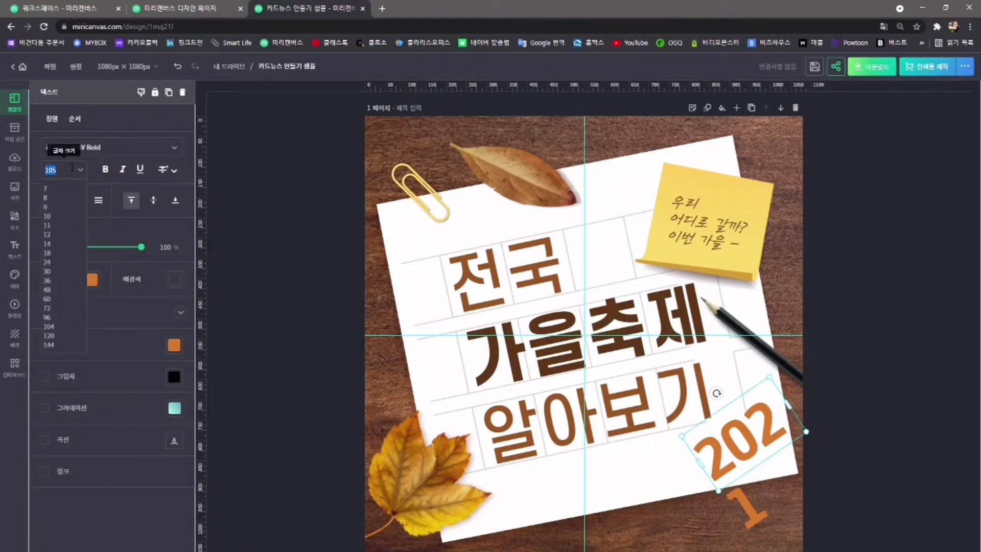
type("88")
key("Return")
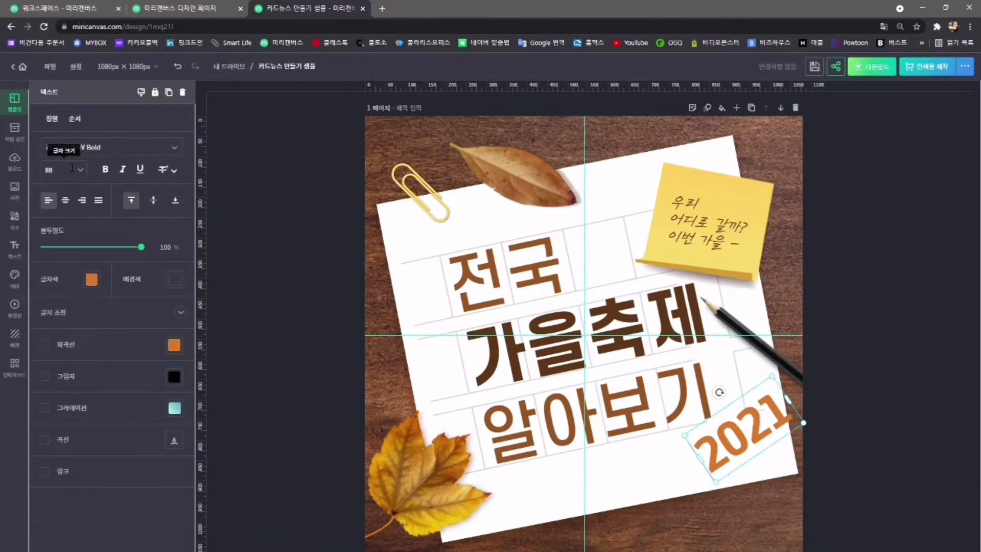
left_click(867, 390)
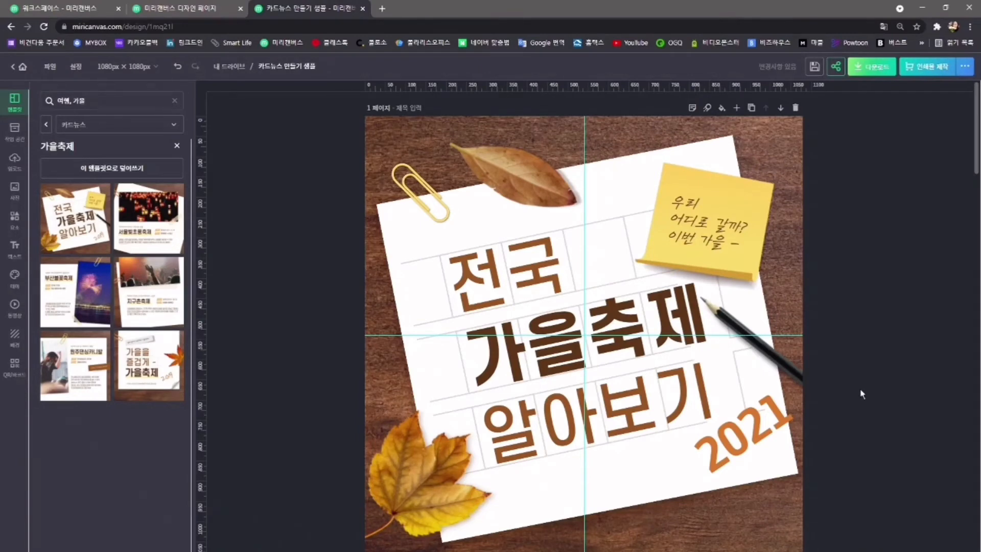
Select the paper clip illustration, check its flip options, and change its darker yellow colour to orange
left_click(418, 193)
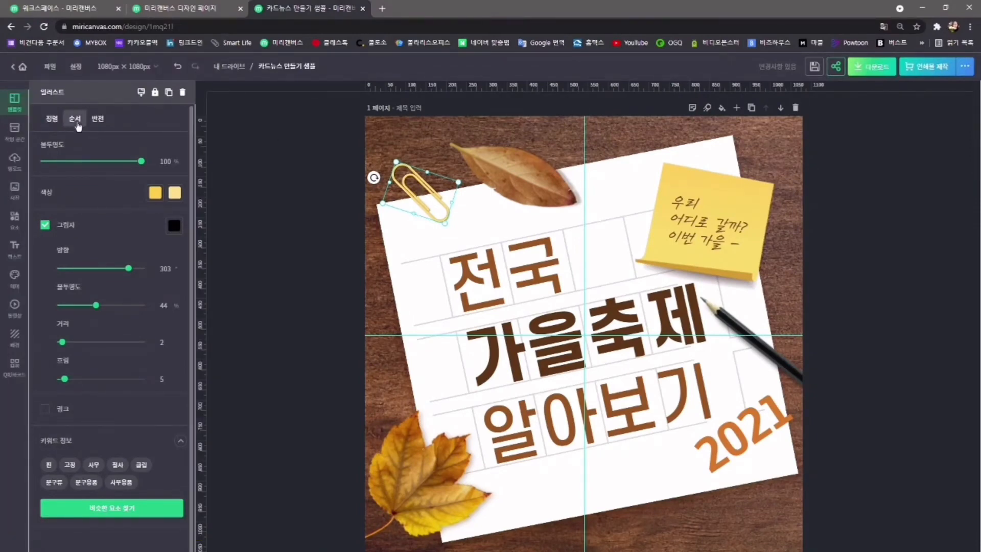
left_click(95, 121)
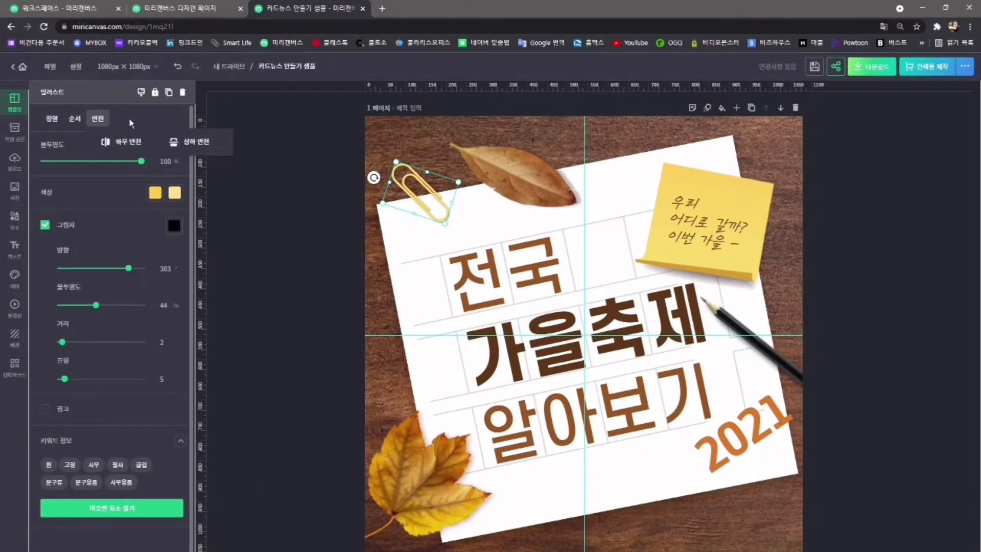
mouse_move(141, 162)
left_mouse_down()
mouse_move(63, 163)
mouse_move(146, 169)
left_mouse_up()
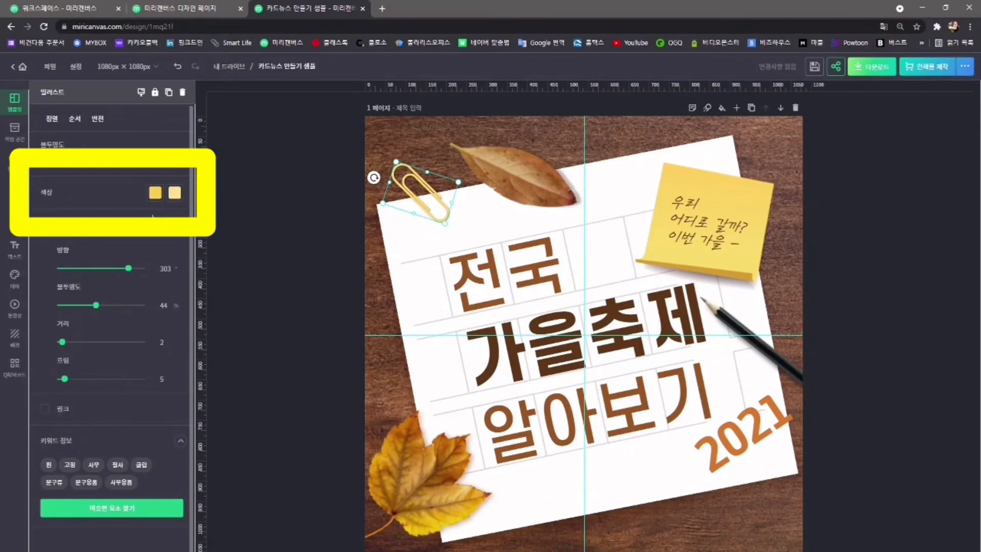
left_click(154, 193)
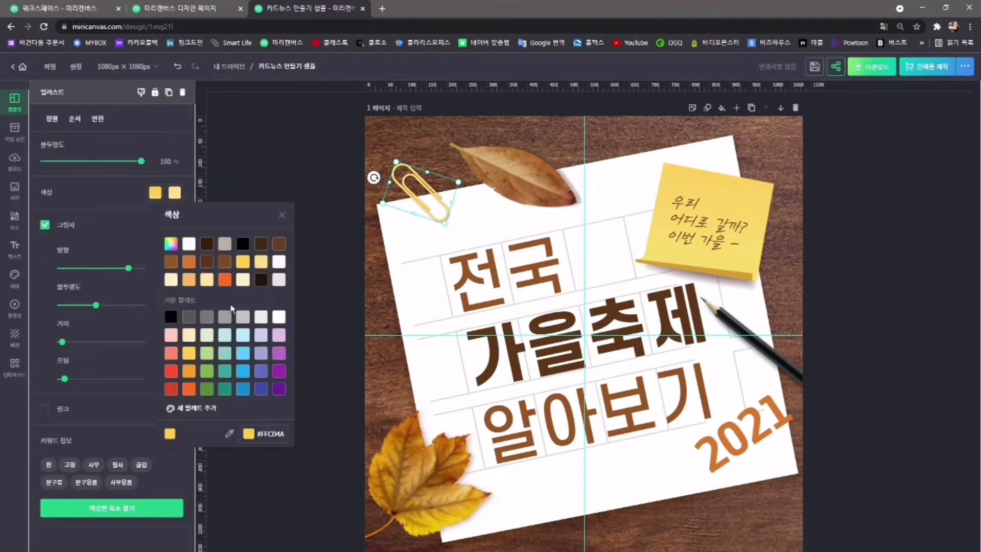
left_click(225, 281)
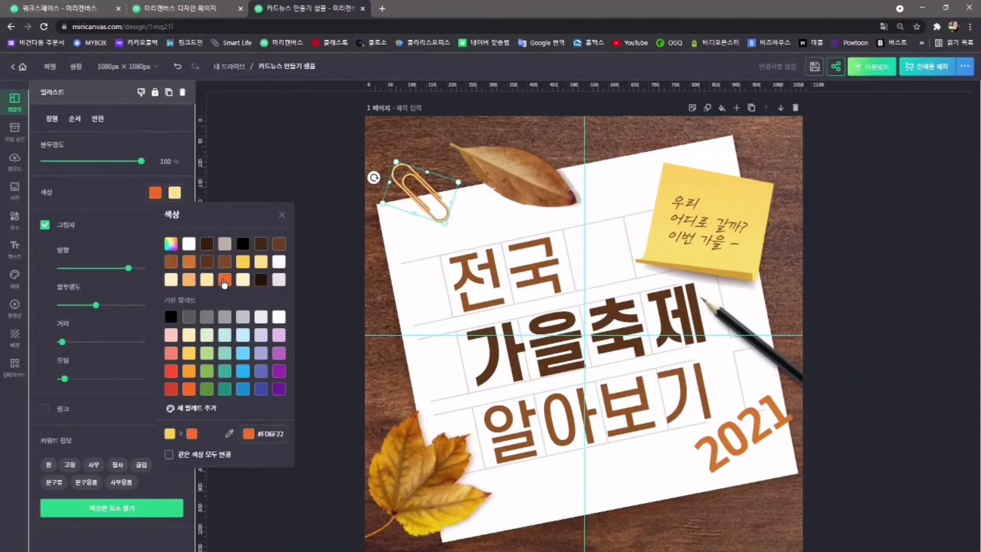
left_click(282, 214)
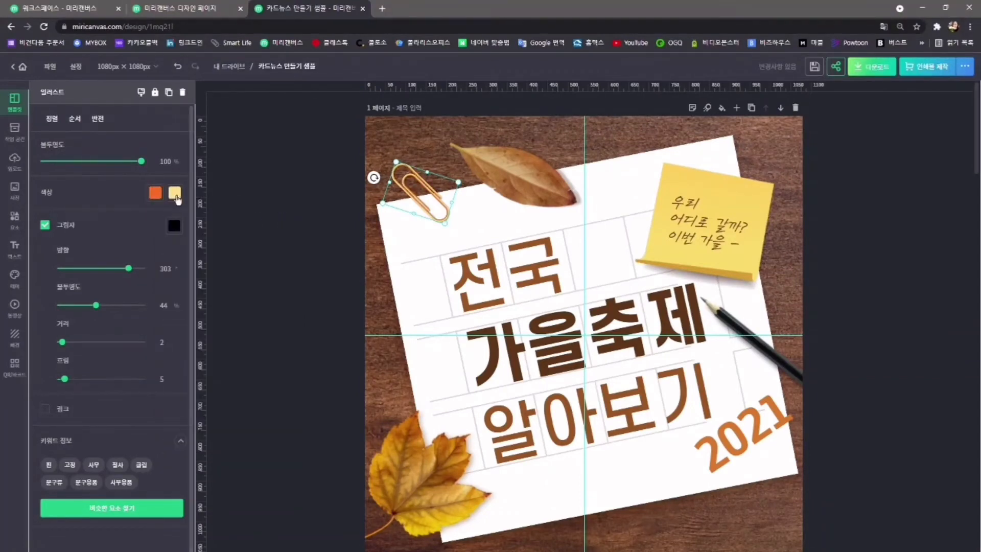
Replace the paper clip's pale yellow colour with the brown #9F622B sampled from the leaf using the eyedropper
left_click(175, 193)
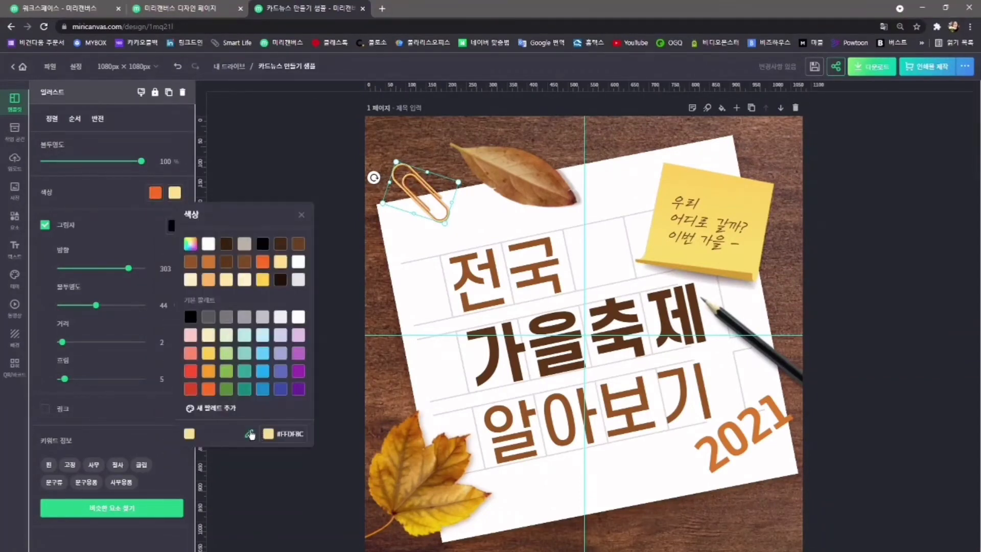
left_click(250, 433)
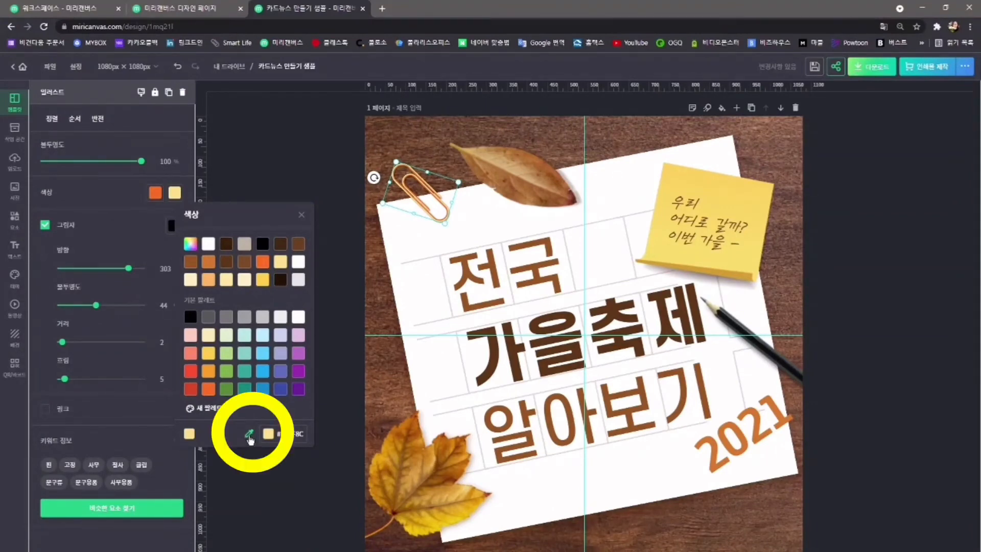
left_click(249, 436)
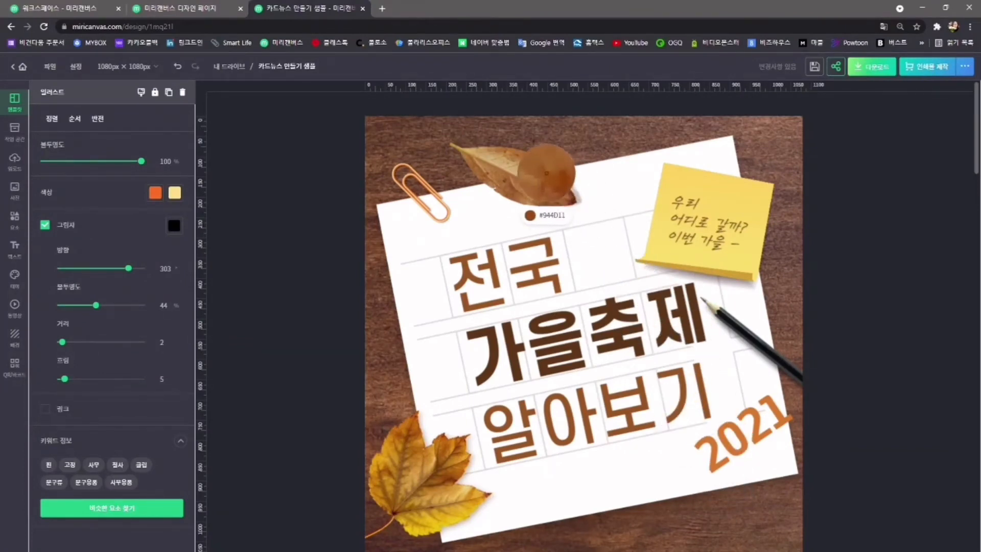
left_click(528, 215)
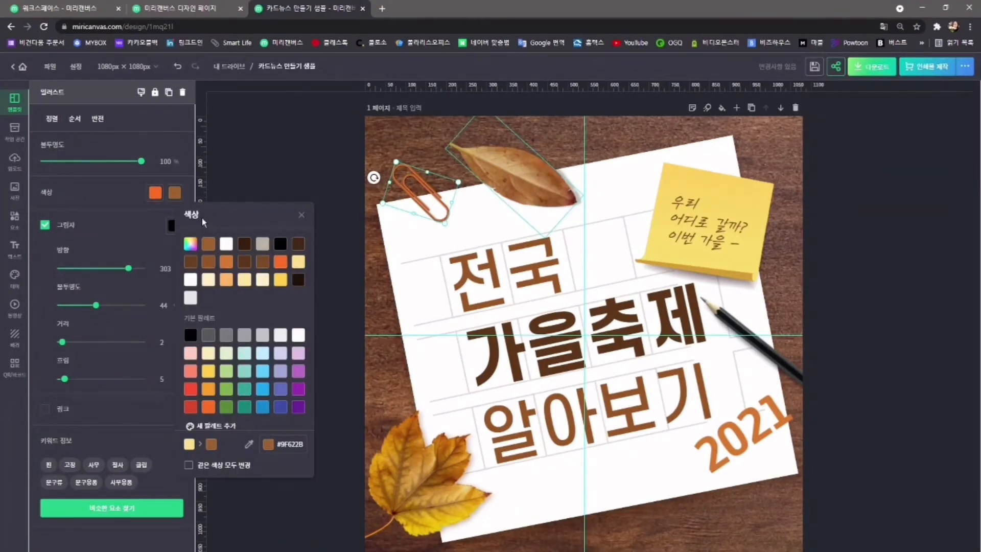
left_click(301, 214)
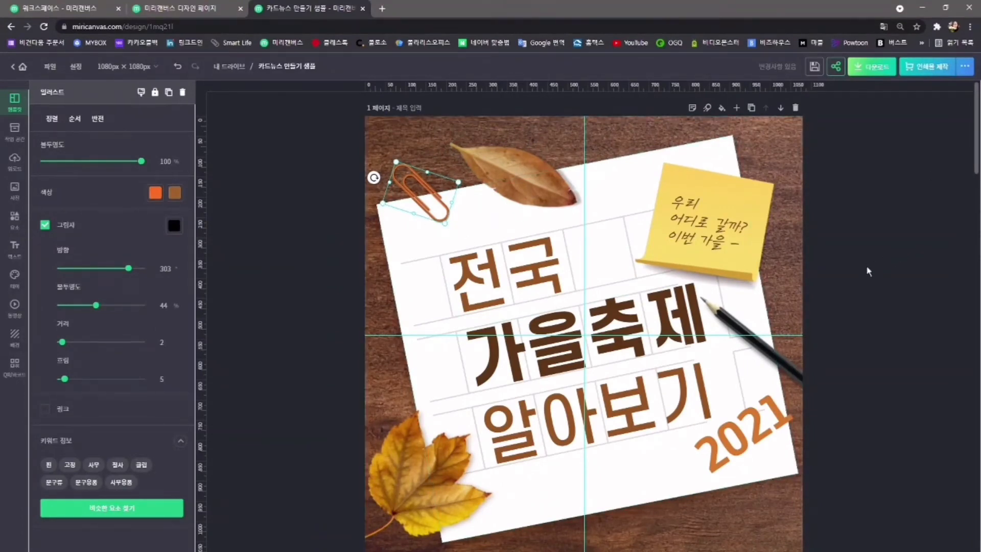
Delete the brown leaf beside the paper clip and close the 가을축제 template set
left_click(518, 176)
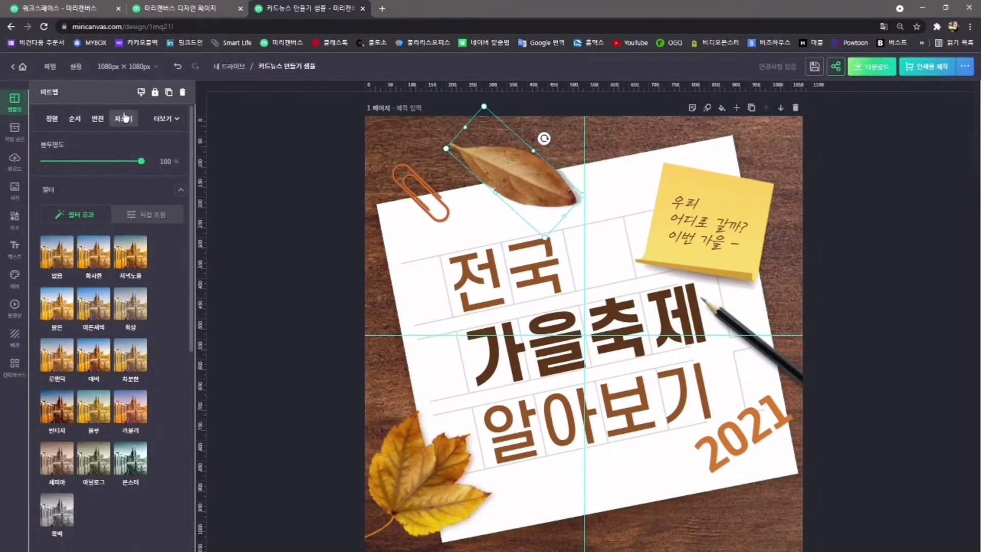
left_click(183, 92)
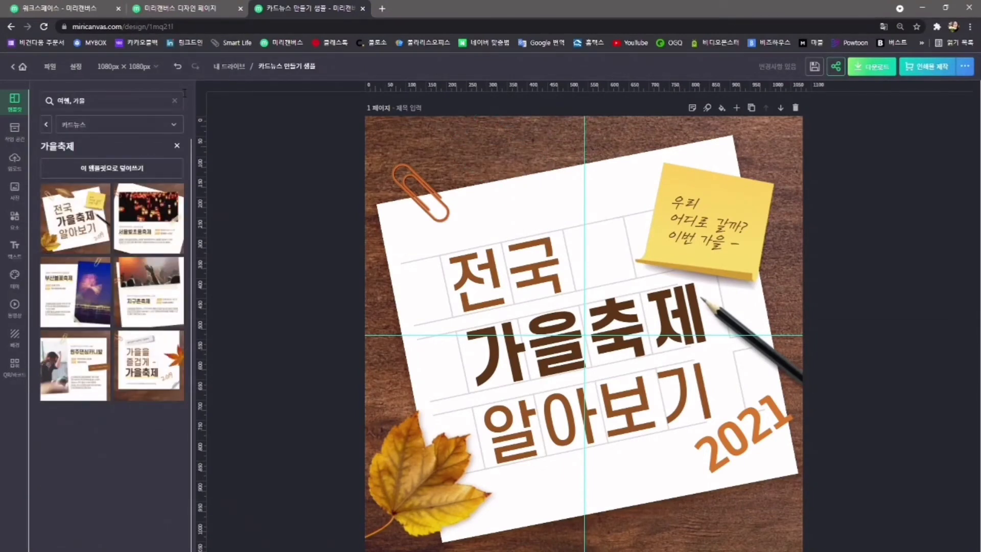
left_click(177, 146)
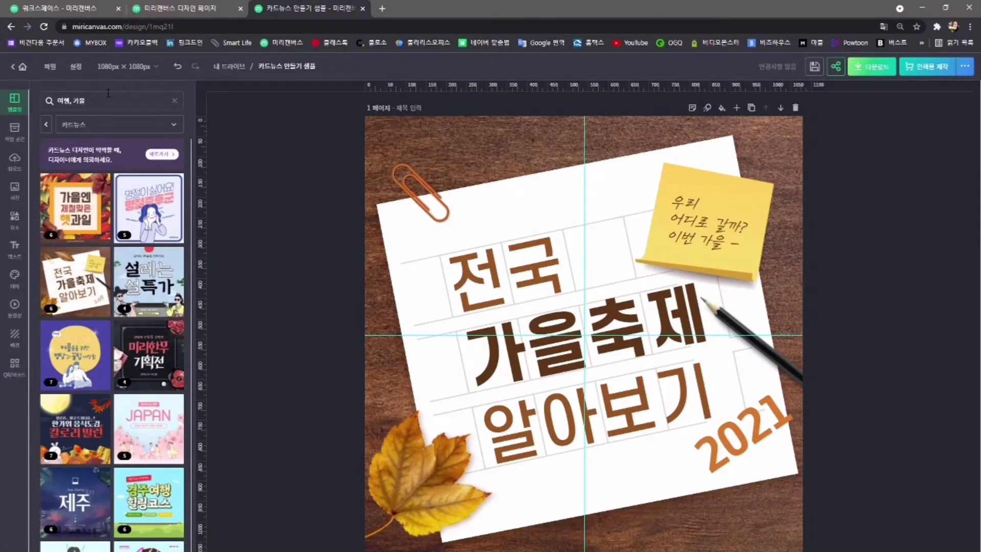
Upload the 통밀카카오쿠키 cookie image from the Downloads folder to the uploaded images
left_click(15, 160)
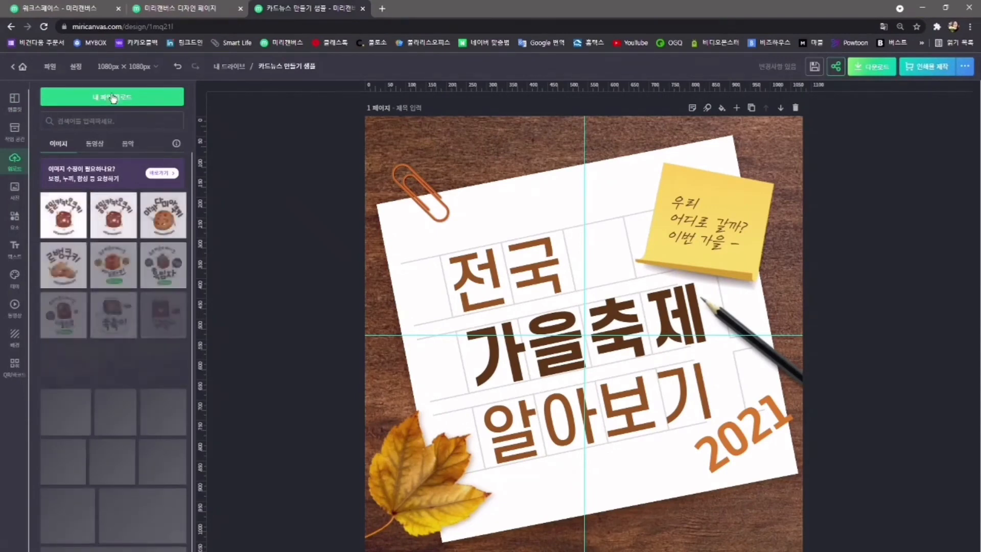
left_click(145, 101)
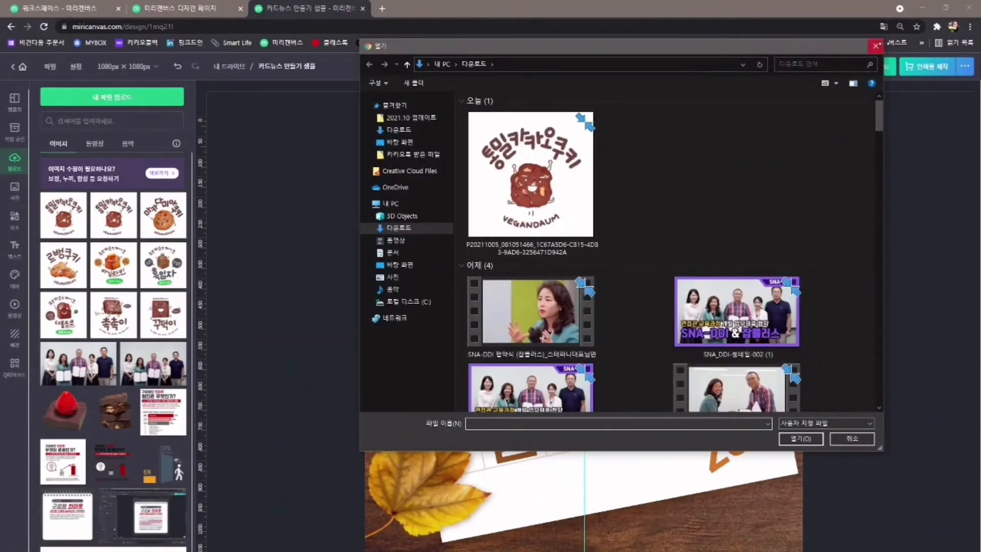
left_click(876, 46)
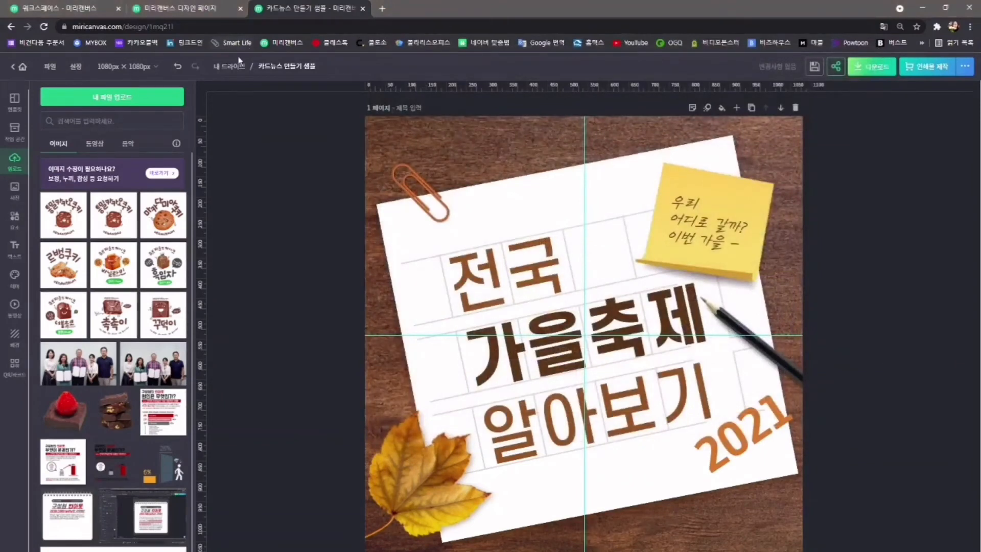
left_click(132, 97)
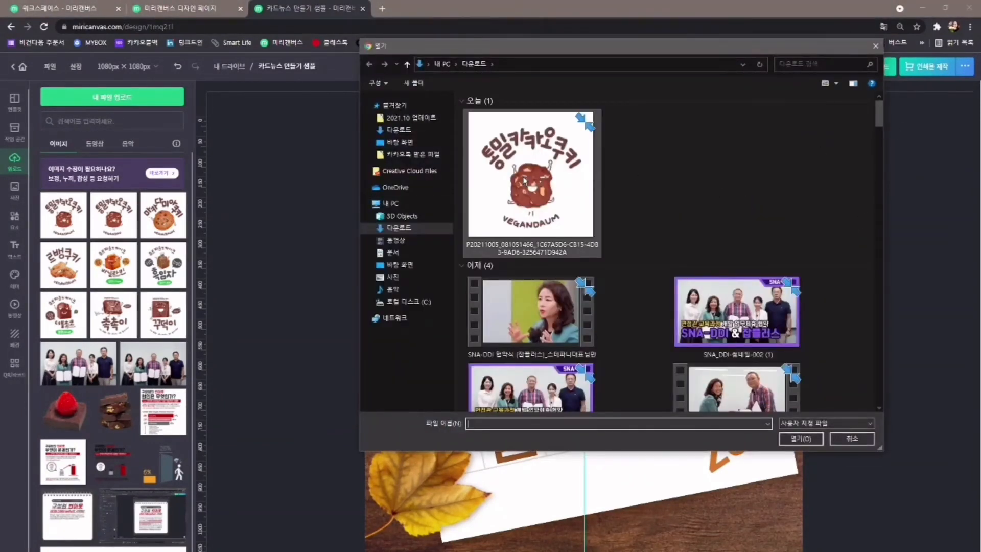
double_click(525, 180)
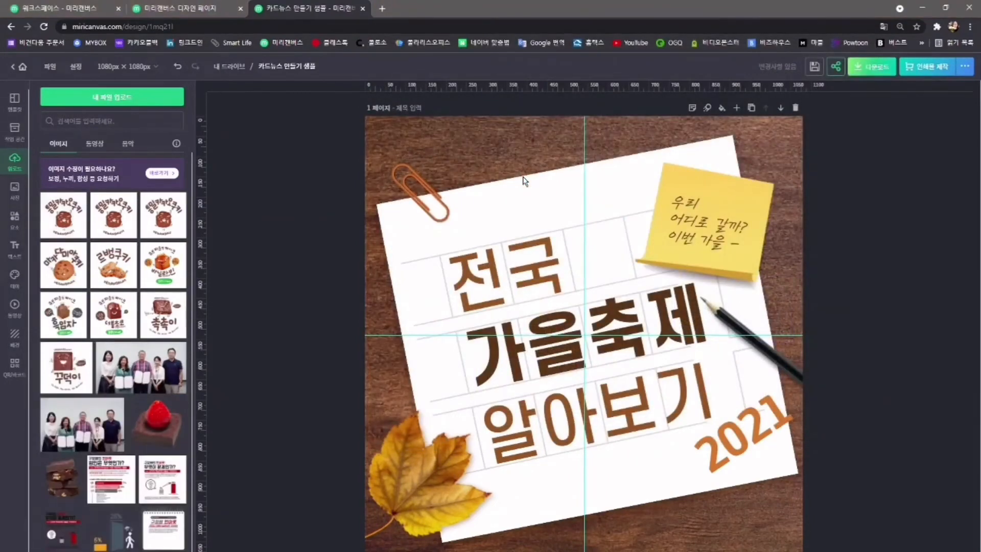
Try out the uploaded 통밀카카오쿠키 image on page 1 and delete it from the page
left_click(64, 220)
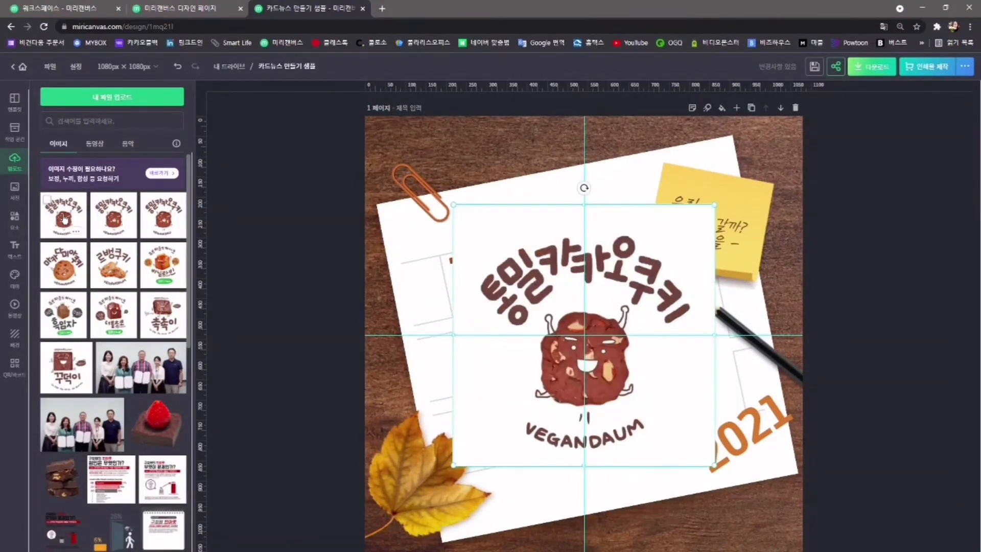
left_click_drag(652, 351, 599, 240)
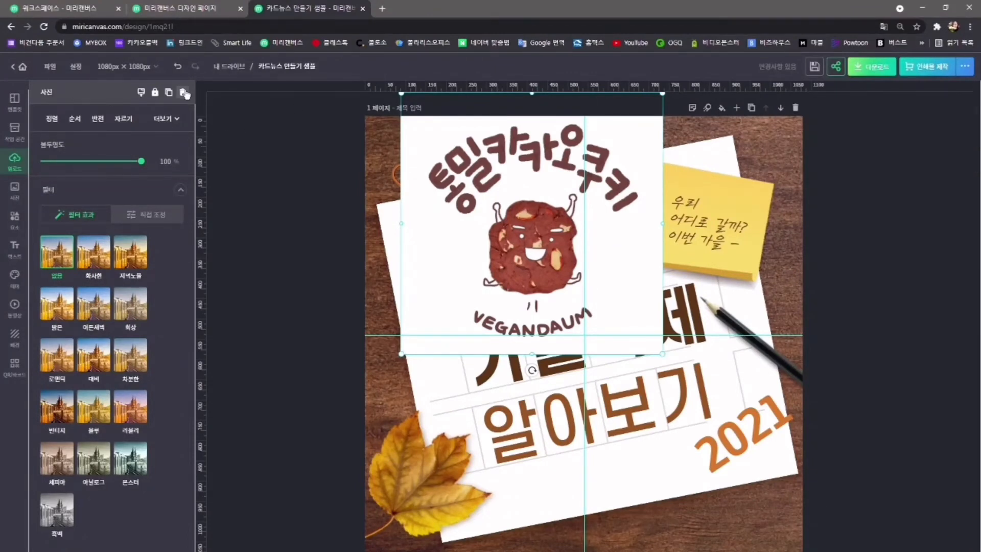
left_click(183, 93)
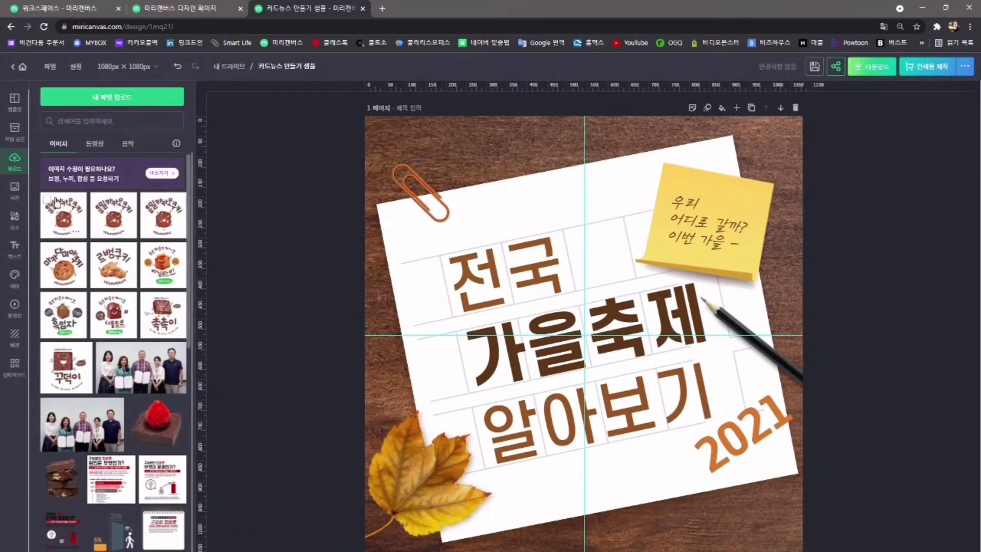
Search the photo library for 낙엽 and insert the yellow-orange maple leaf on page 1
left_click(14, 190)
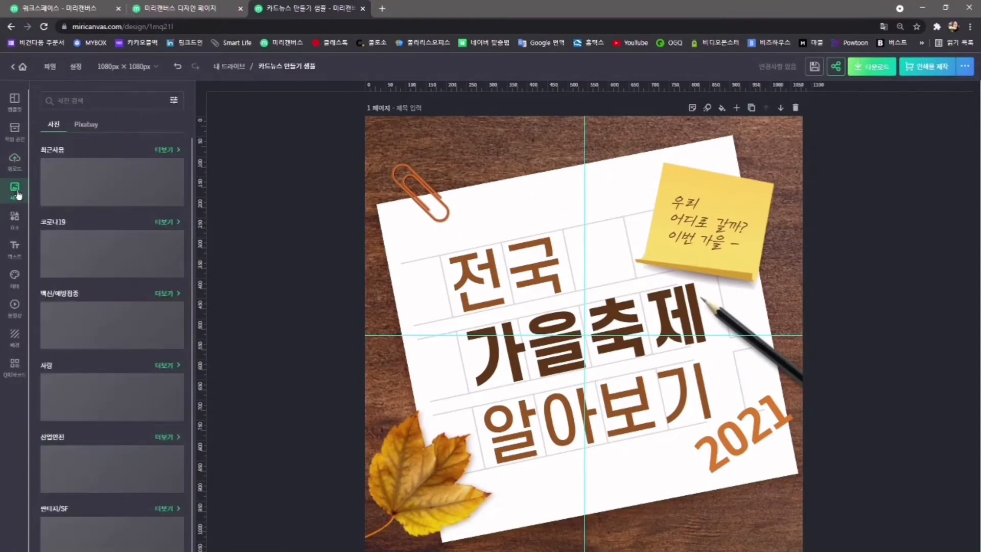
left_click(146, 95)
type("낙엽")
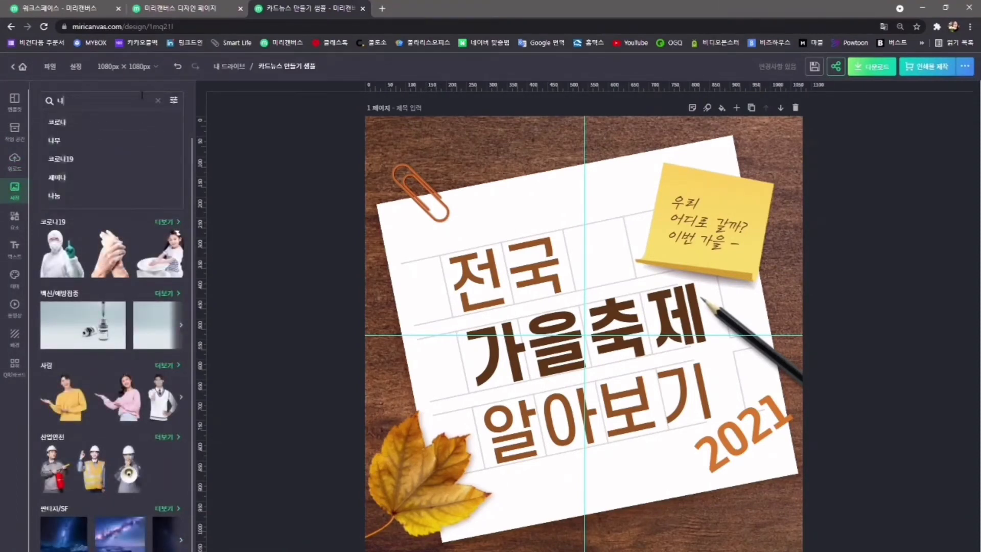
key("Return")
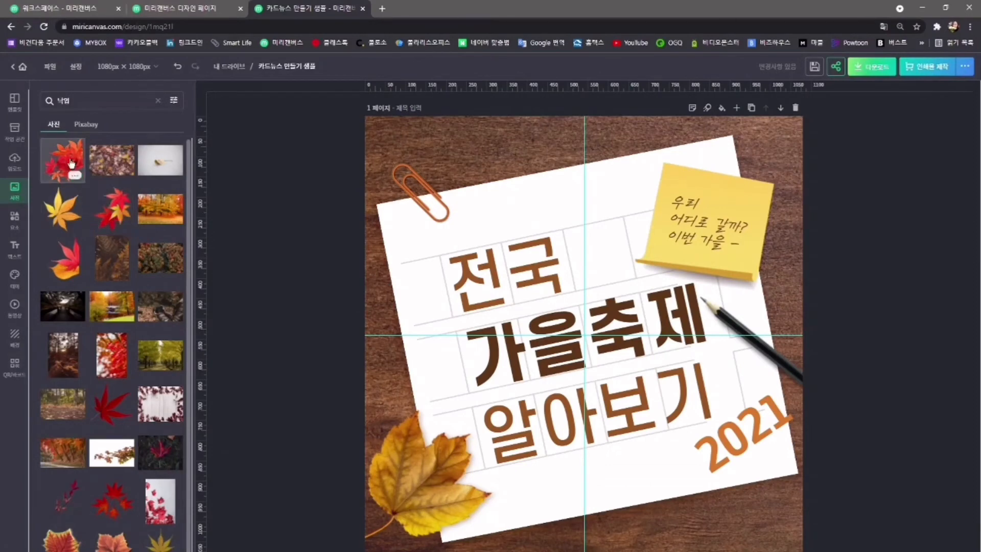
left_click(65, 214)
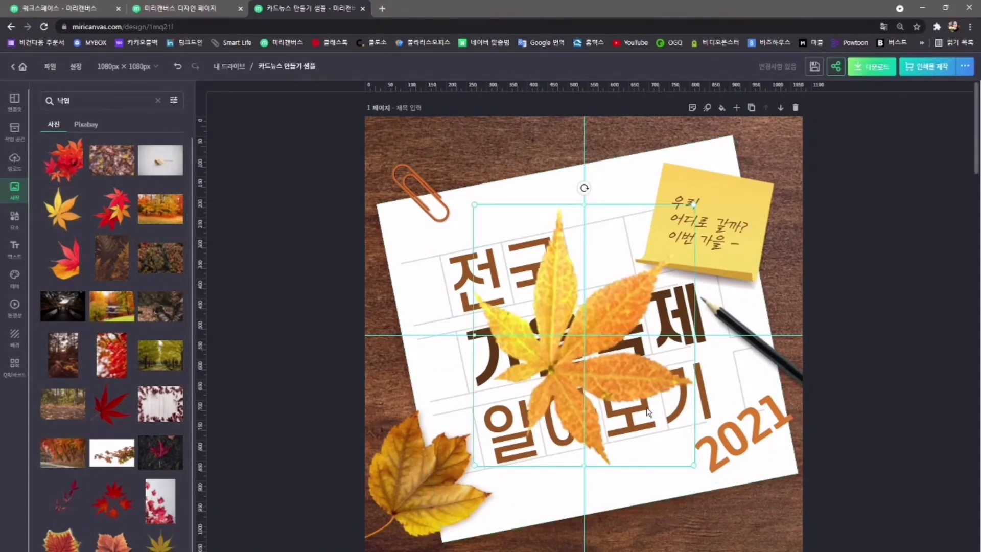
Shrink and rotate the maple leaf, and place it beside the paper clip on the paper's upper edge
left_click_drag(647, 411, 585, 303)
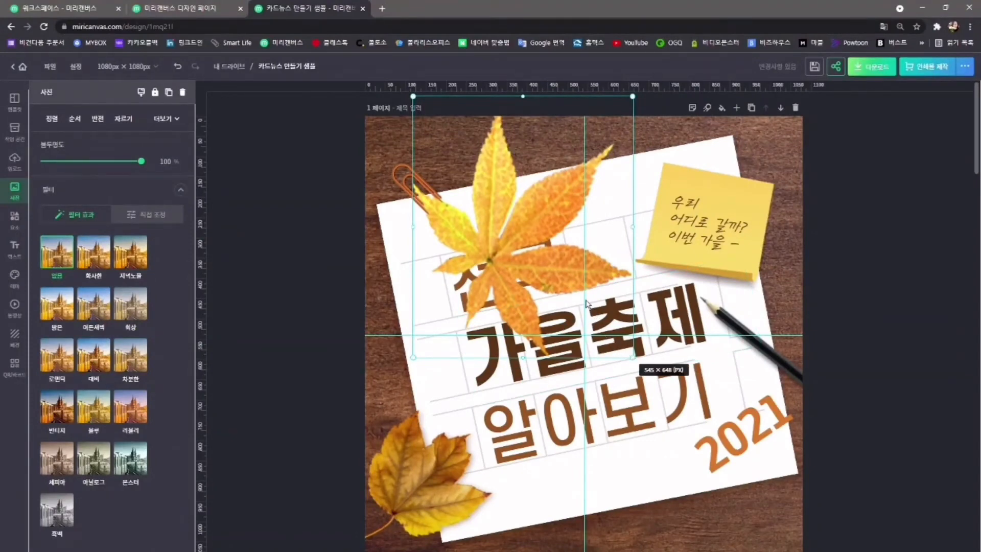
left_click_drag(633, 357, 498, 201)
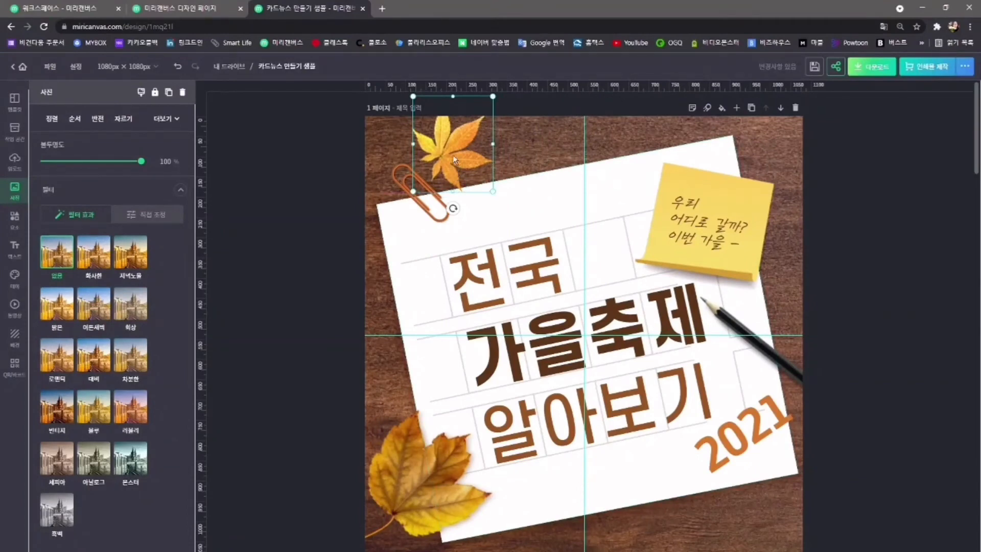
left_click_drag(453, 155, 511, 193)
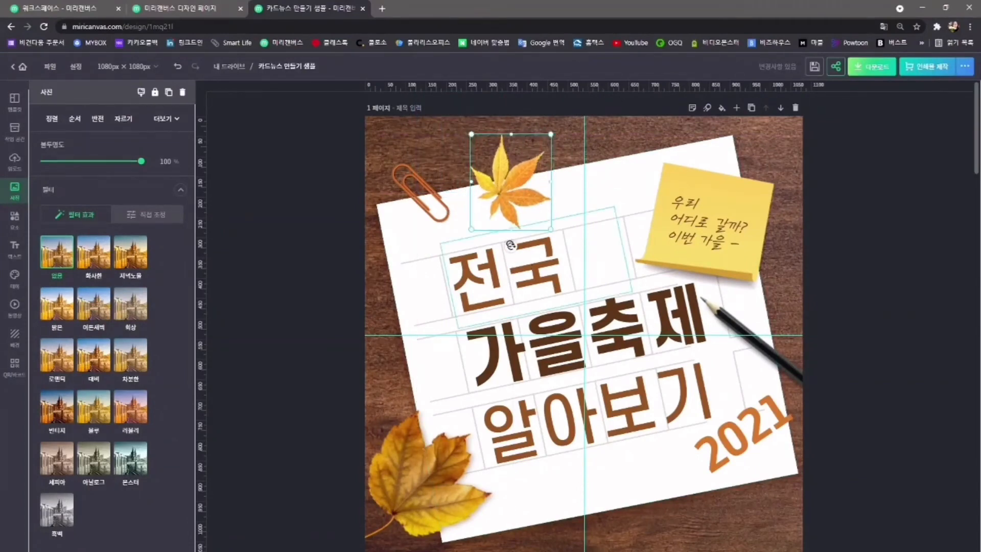
left_click_drag(510, 245, 562, 219)
left_click_drag(516, 193, 490, 188)
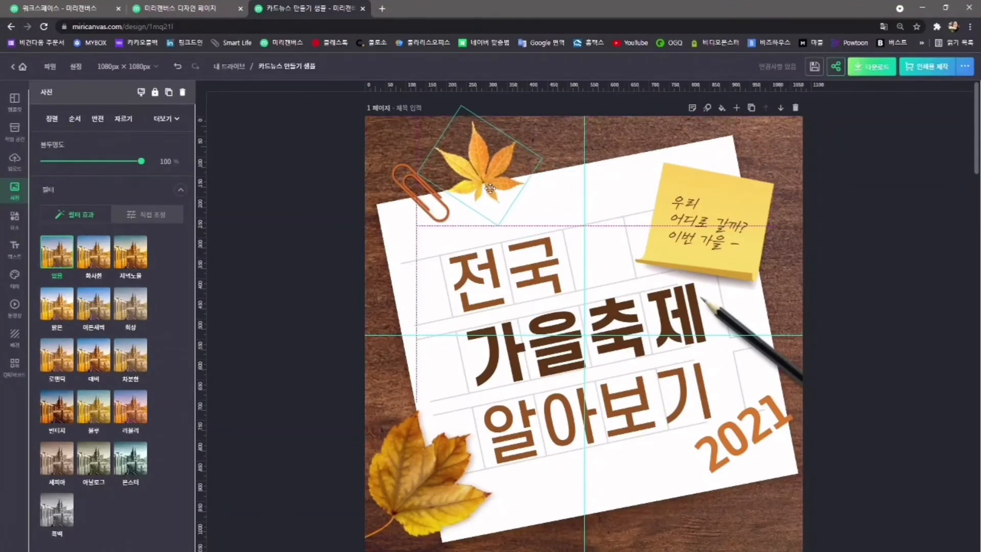
left_click(894, 336)
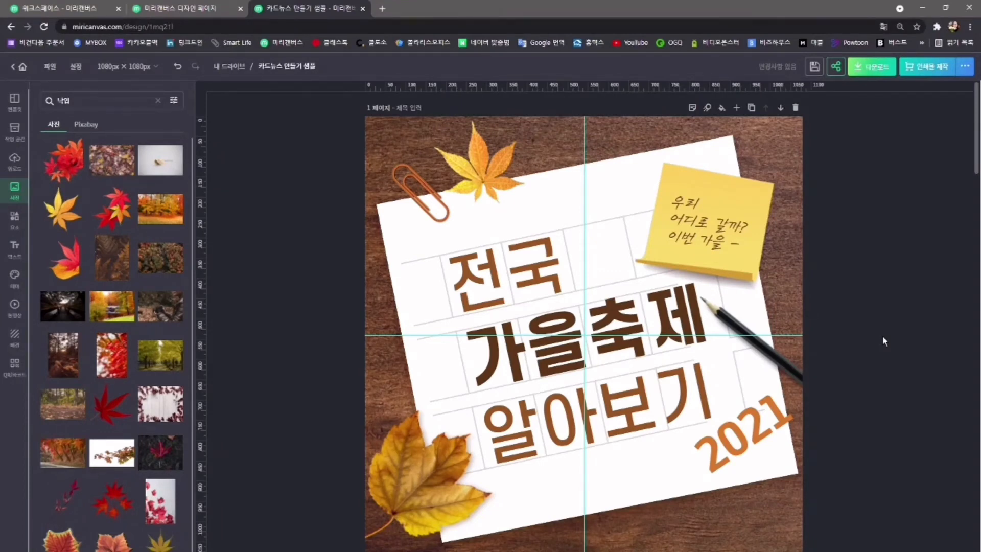
Save the design and download only page 1 as a high-resolution PNG with a transparent background
left_click(816, 69)
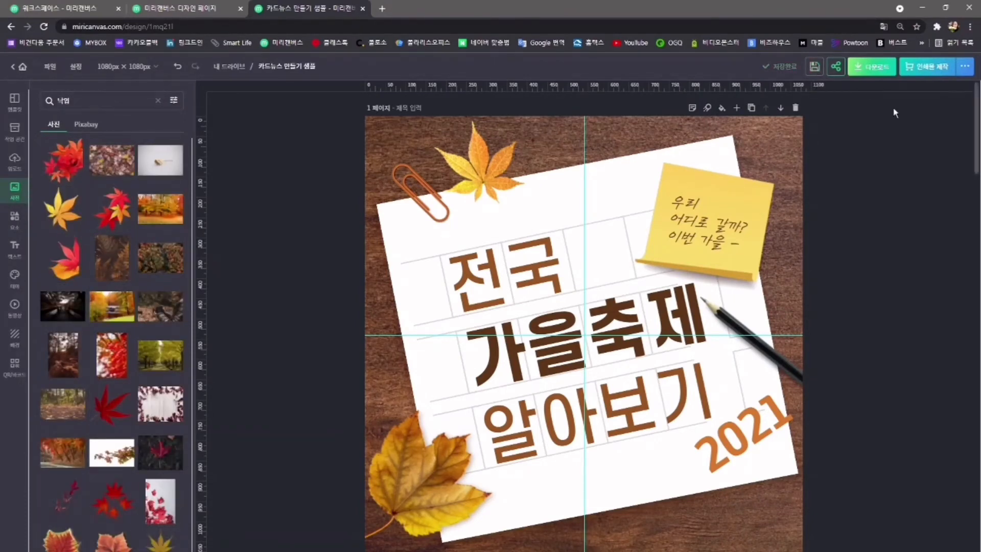
left_click(877, 71)
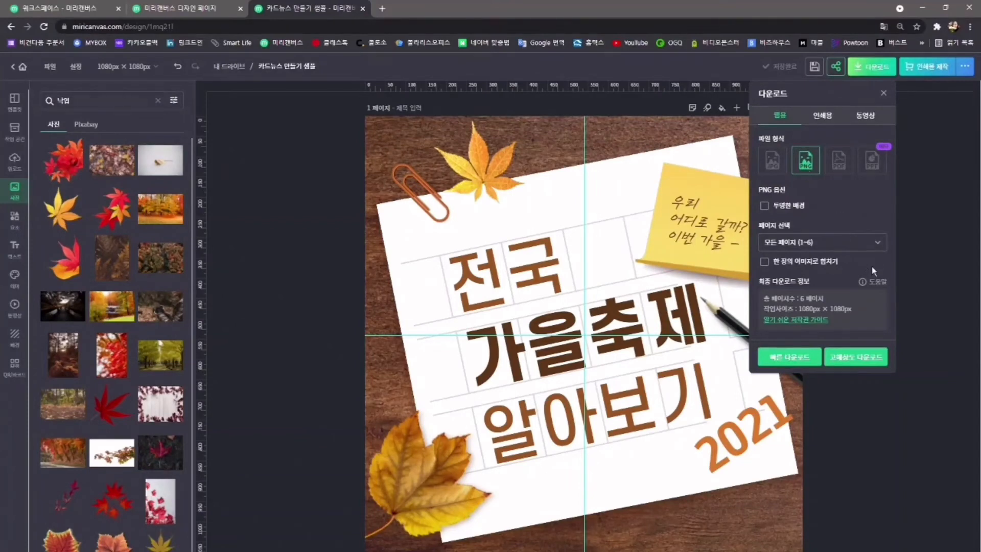
left_click(875, 247)
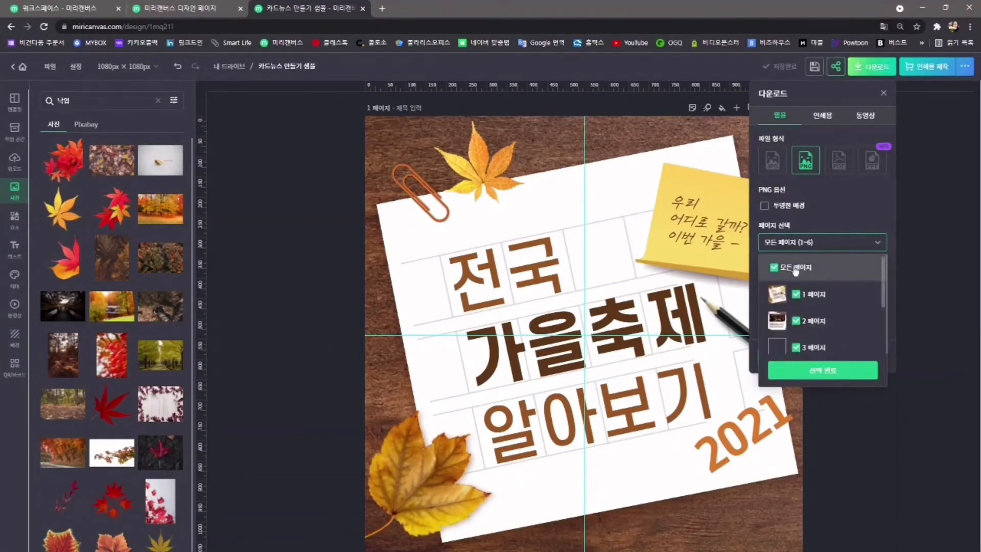
left_click(808, 302)
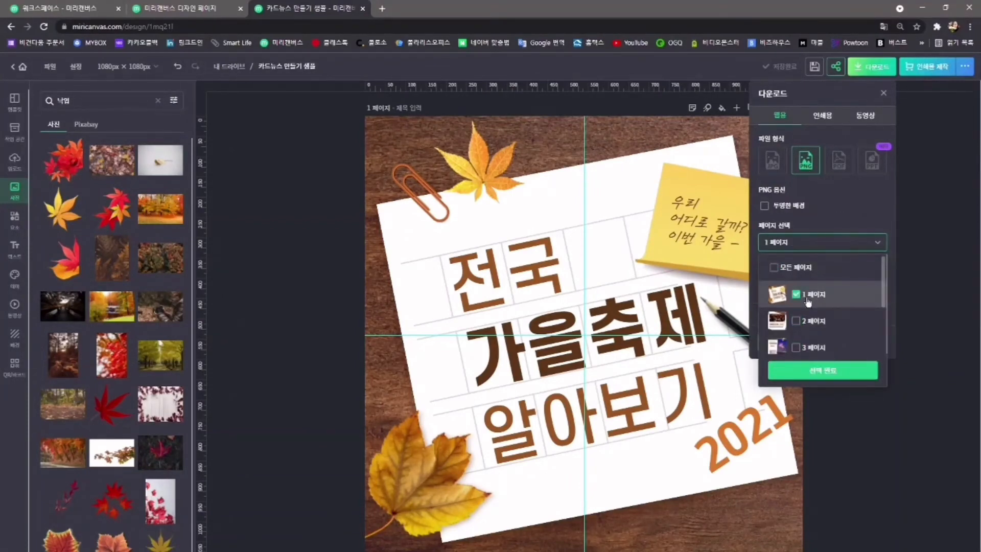
left_click(802, 272)
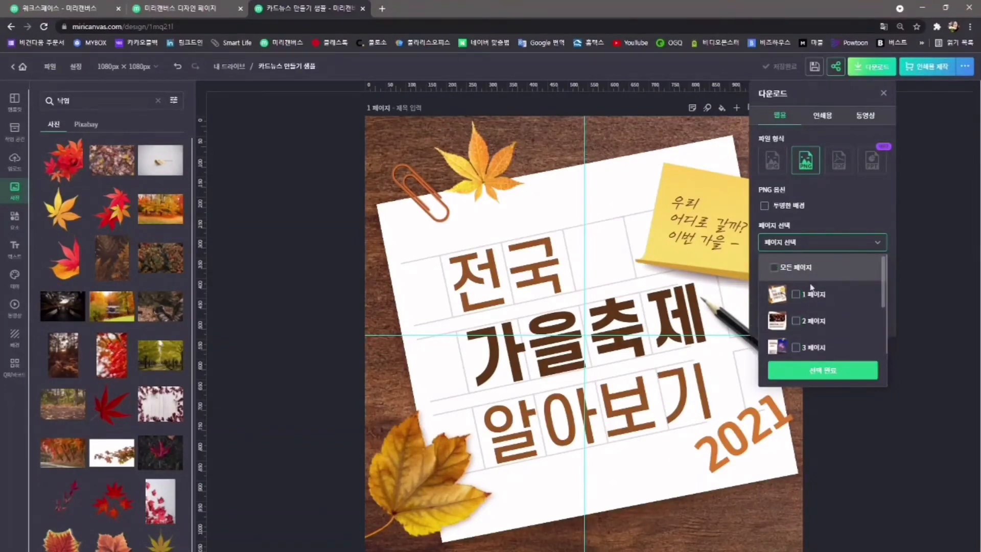
left_click(802, 270)
left_click(809, 295)
left_click(841, 205)
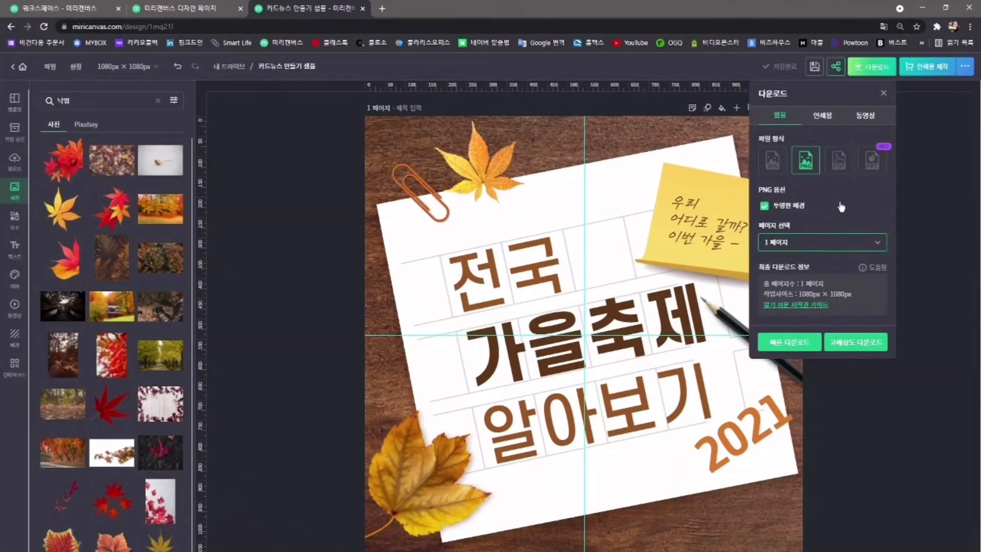
left_click(867, 348)
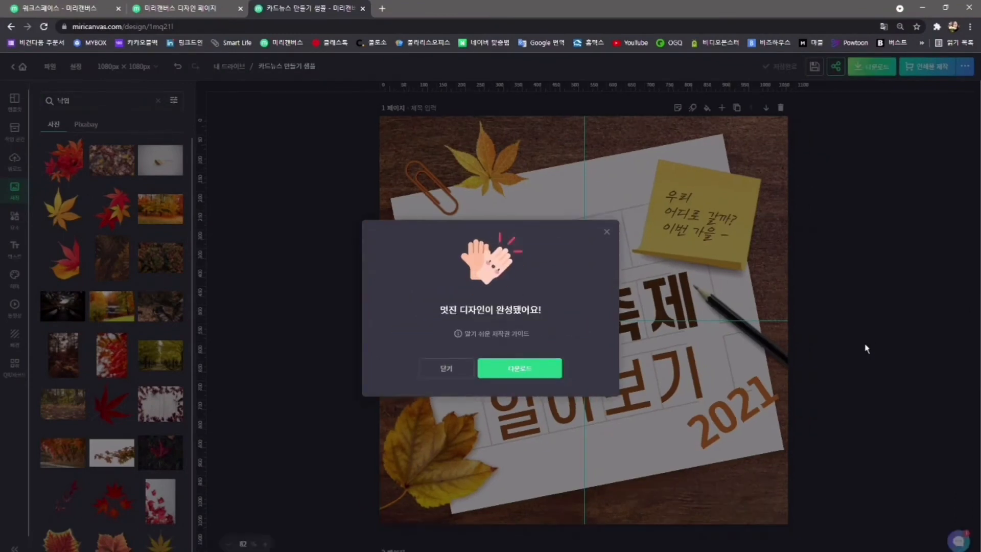
left_click(445, 369)
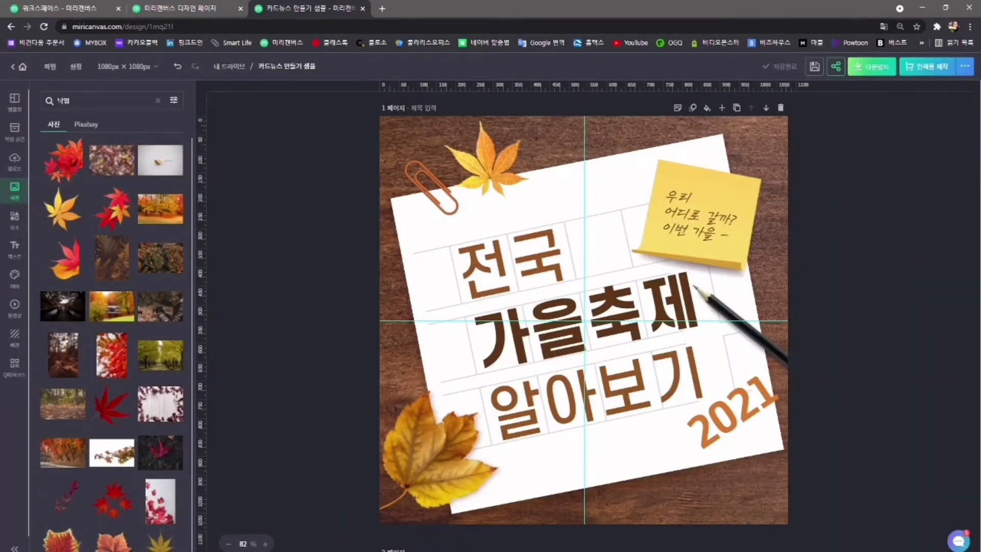
Check the Downloads folder in File Explorer for the downloaded card news image
key("super+e")
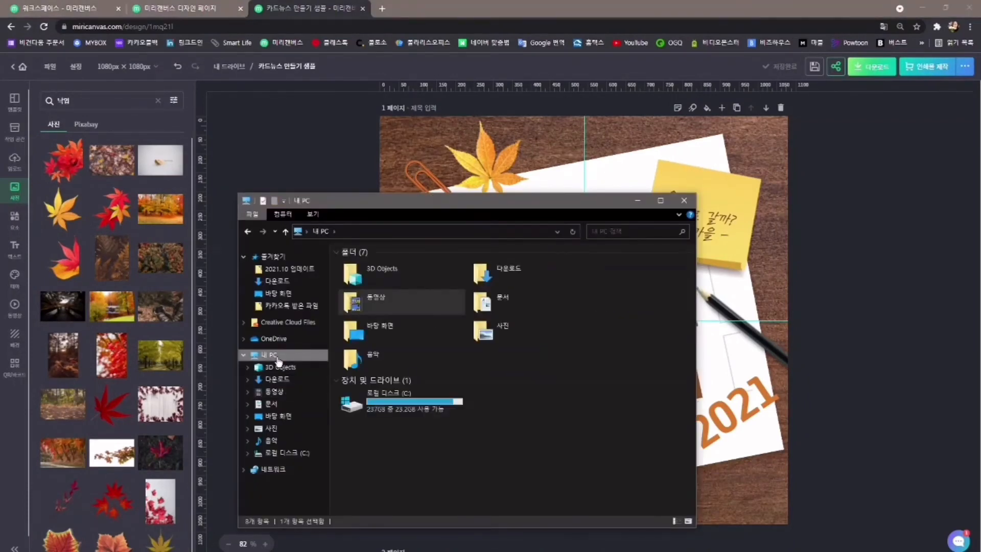
left_click(489, 272)
double_click(489, 269)
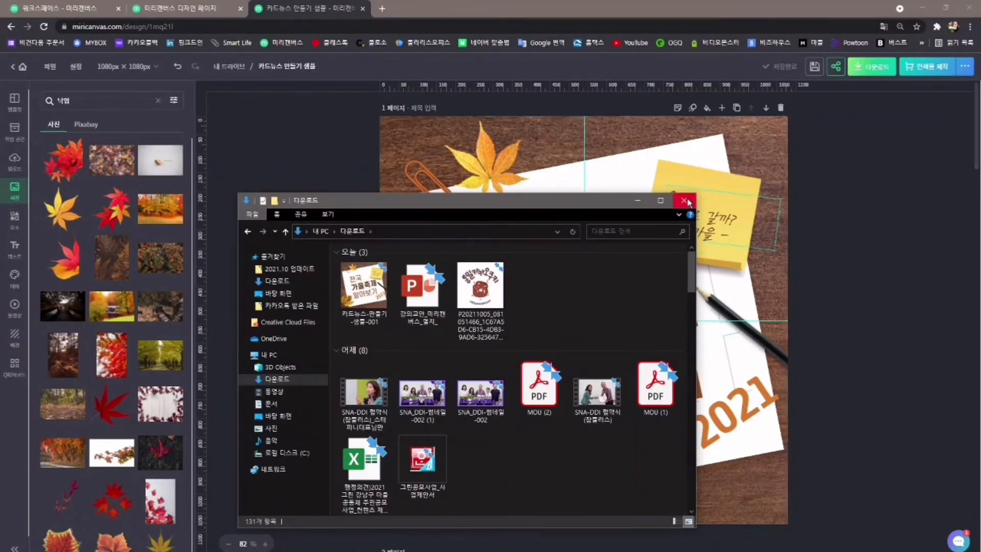
left_click(638, 200)
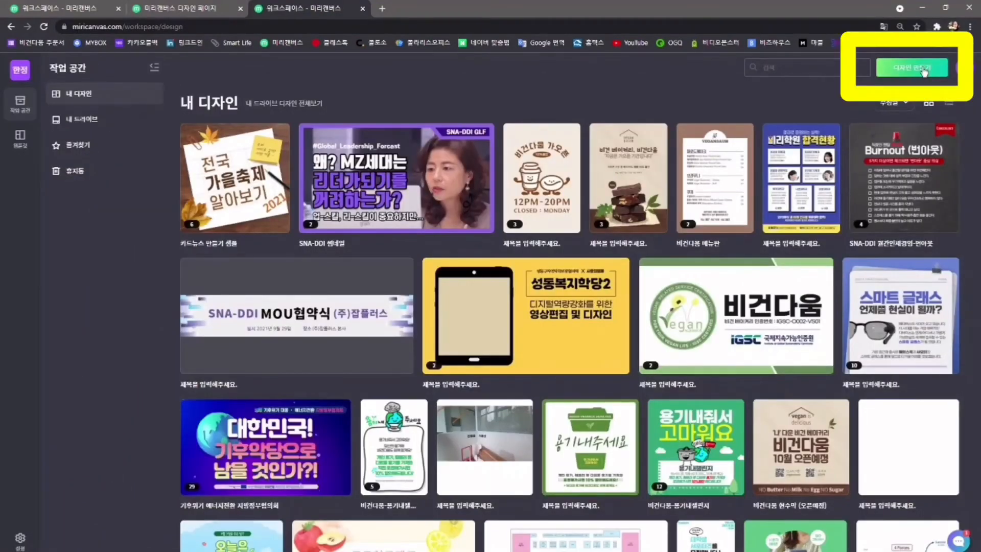
Create a new portrait poster design (포스터 세로형) of 297 × 420 mm from the workspace
left_click(924, 70)
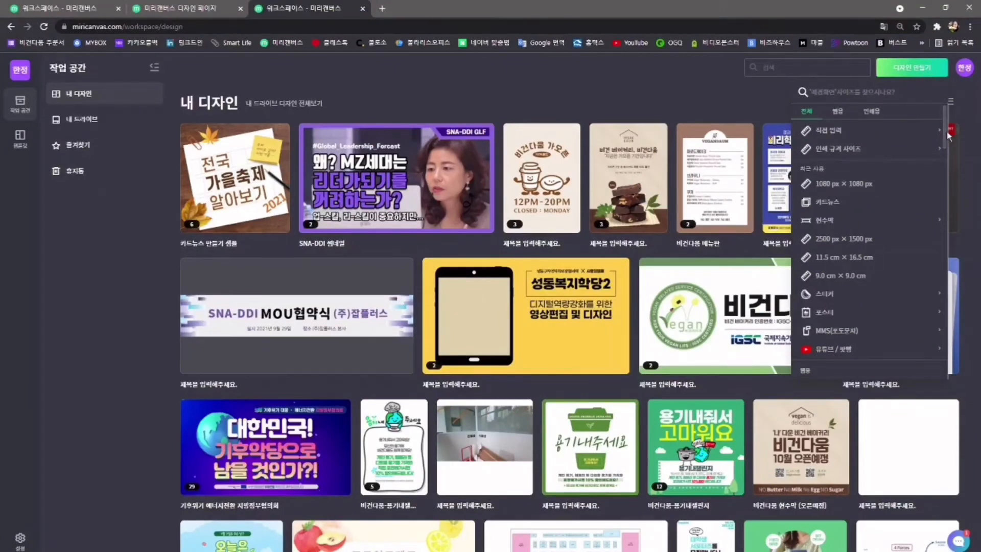
left_click_drag(946, 133, 943, 260)
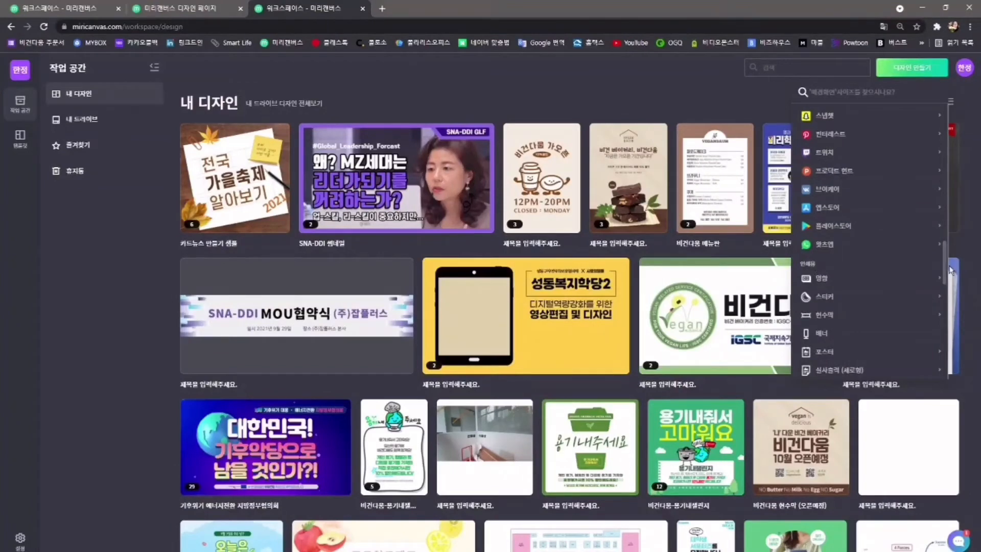
left_click_drag(947, 263, 946, 276)
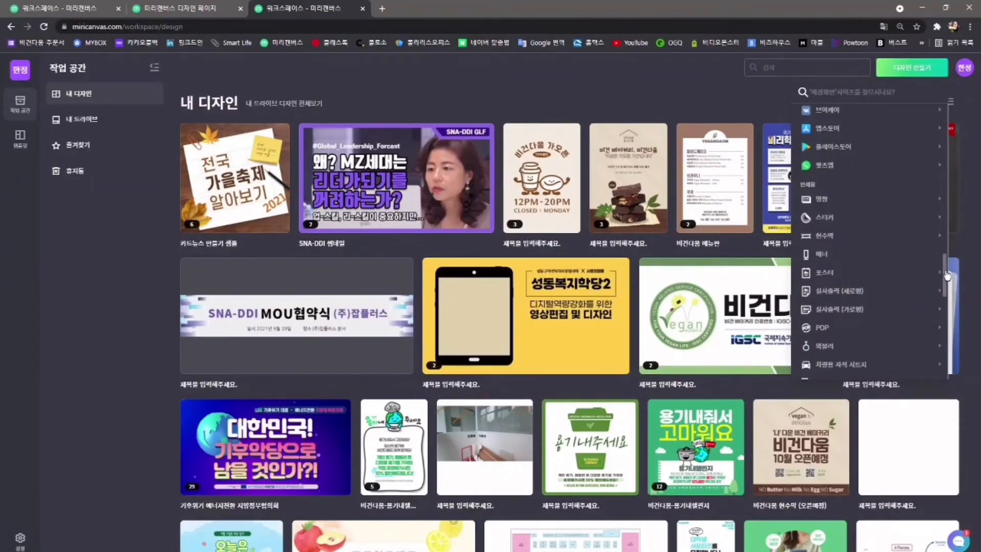
left_click(859, 282)
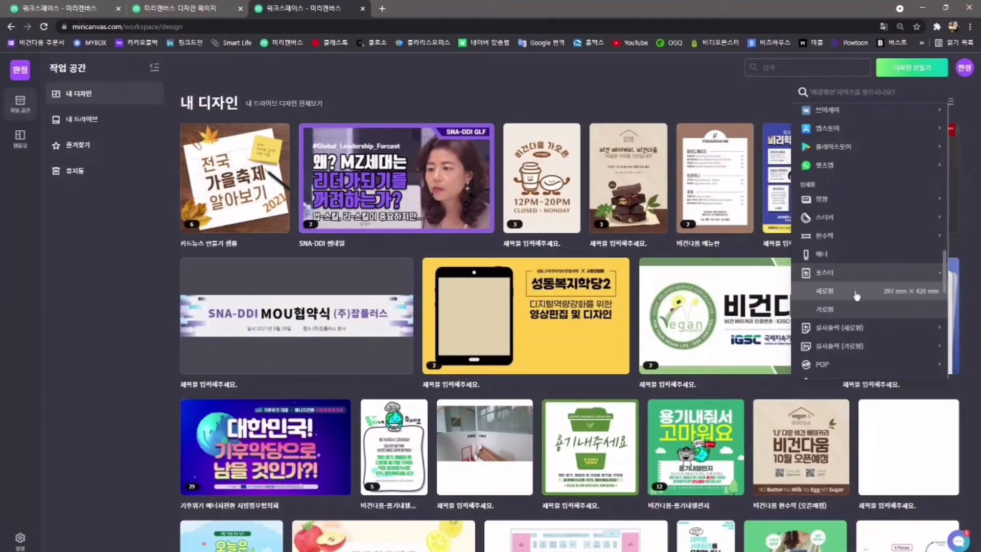
left_click(854, 291)
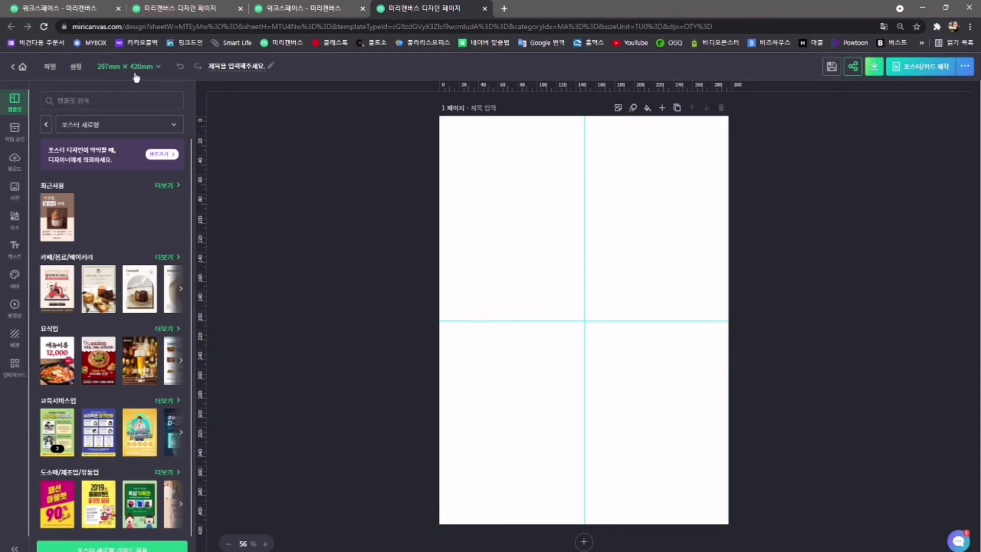
Search the portrait poster templates for "맥주" and apply the beer glass template with the "아이스포인트" title
left_click(125, 102)
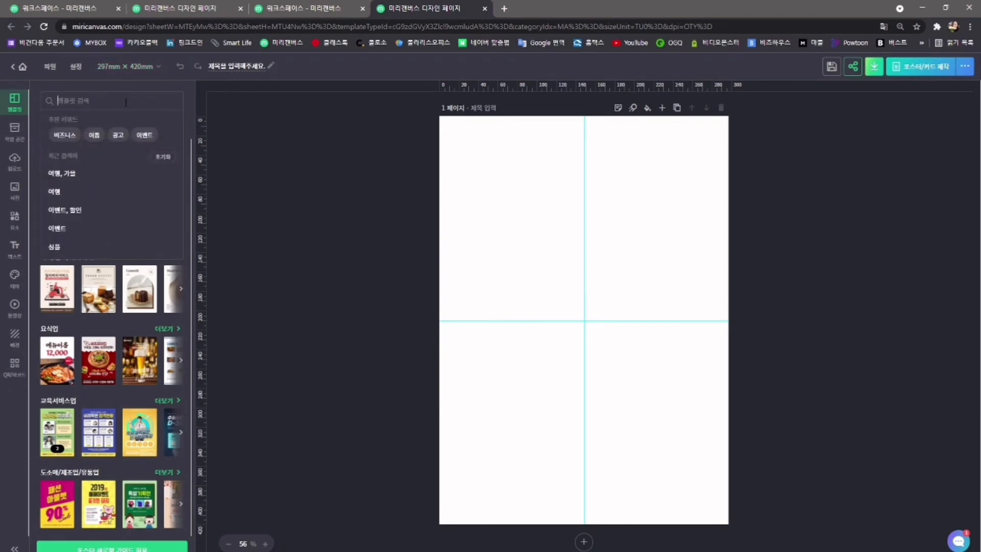
type("맥주")
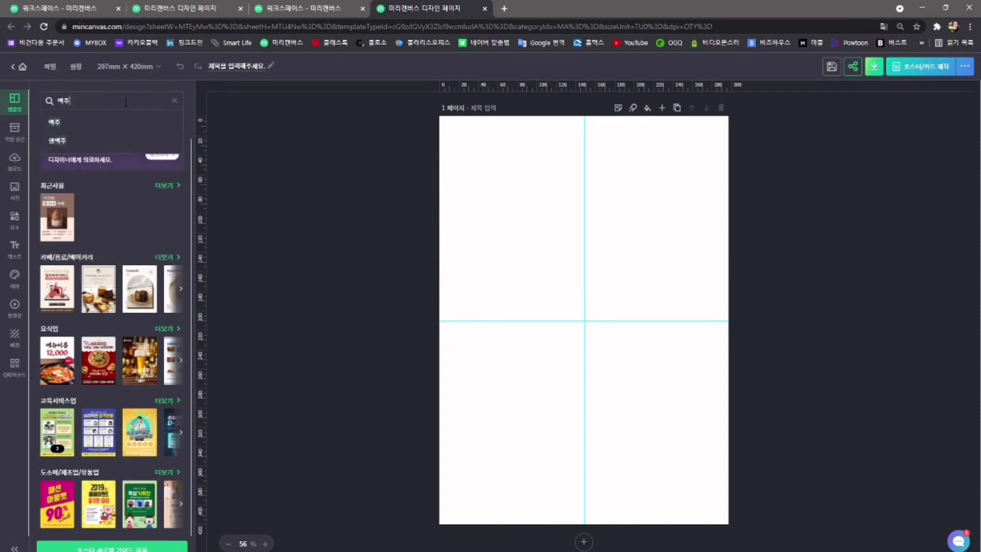
key("Return")
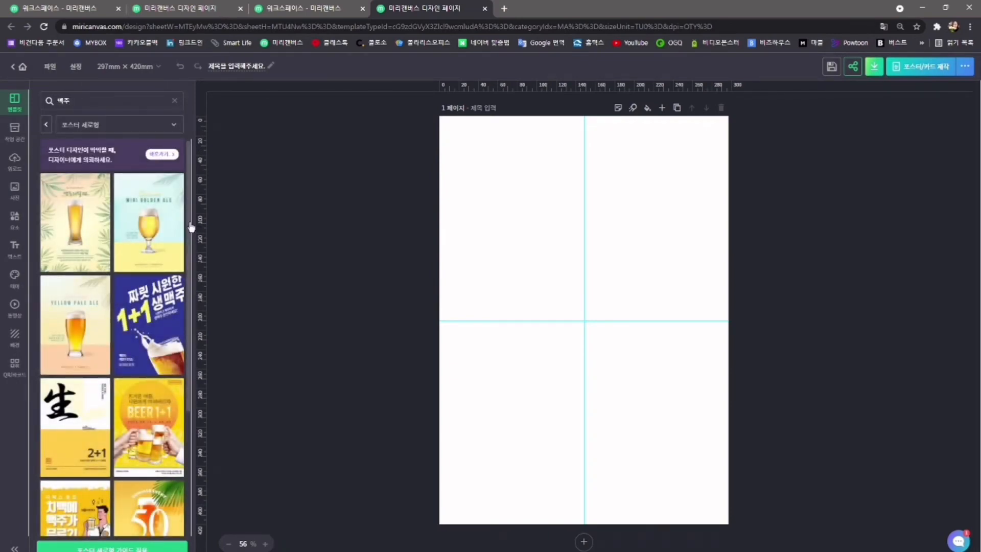
scroll(189, 246, "down", 2)
left_click_drag(189, 247, 201, 511)
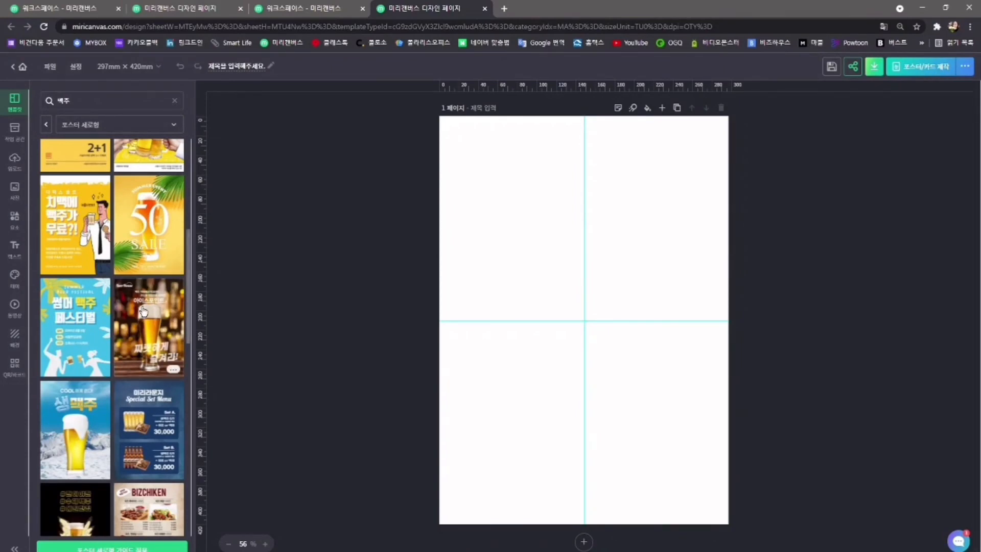
left_click(144, 312)
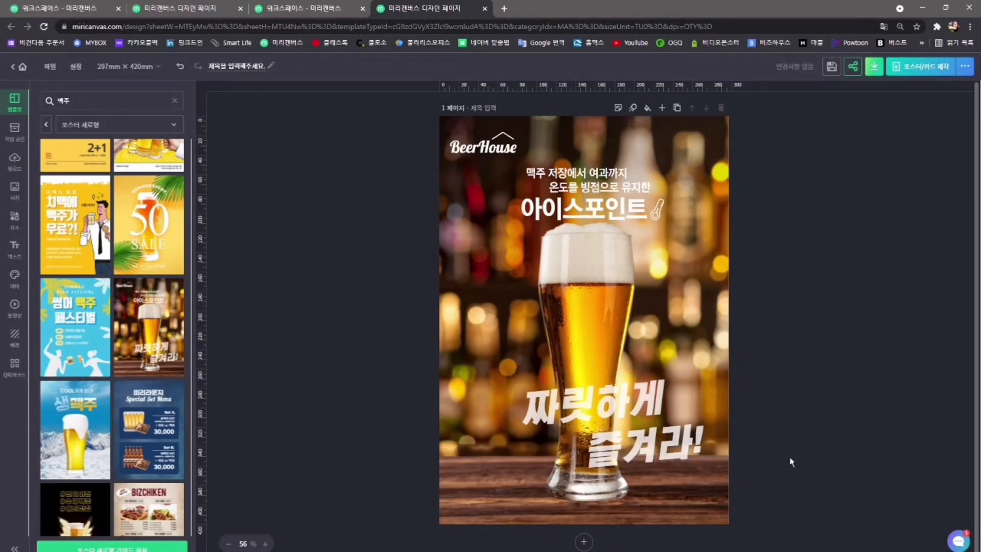
Set the "짜릿하게 즐겨라!" slogan's opacity to 100%, letter spacing to -10 and line spacing to 1
left_click(689, 432)
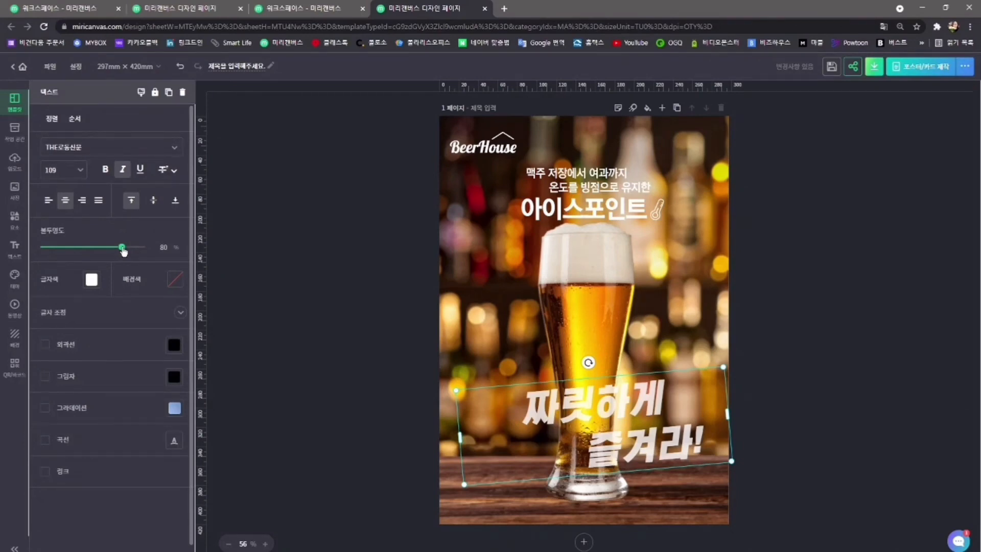
left_click_drag(123, 251, 144, 247)
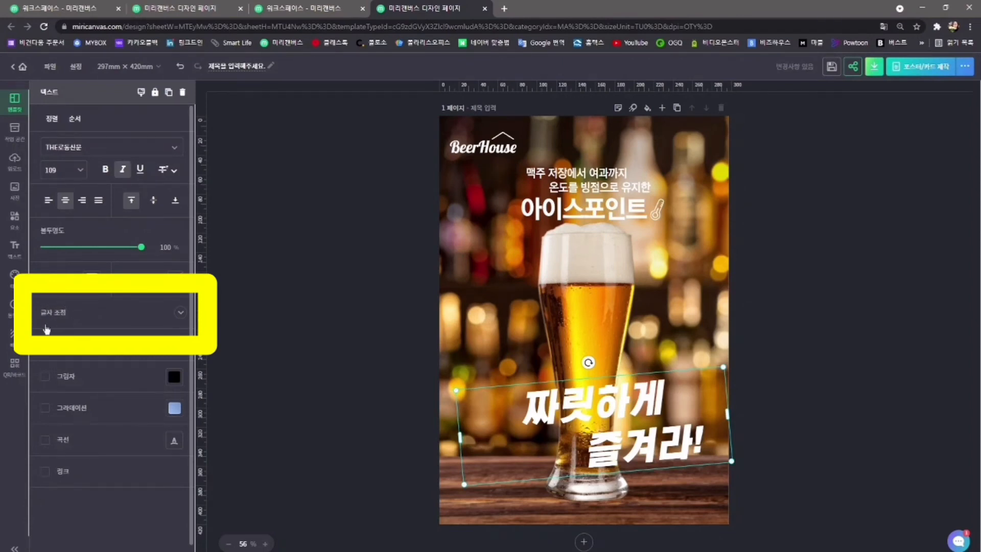
left_click(181, 312)
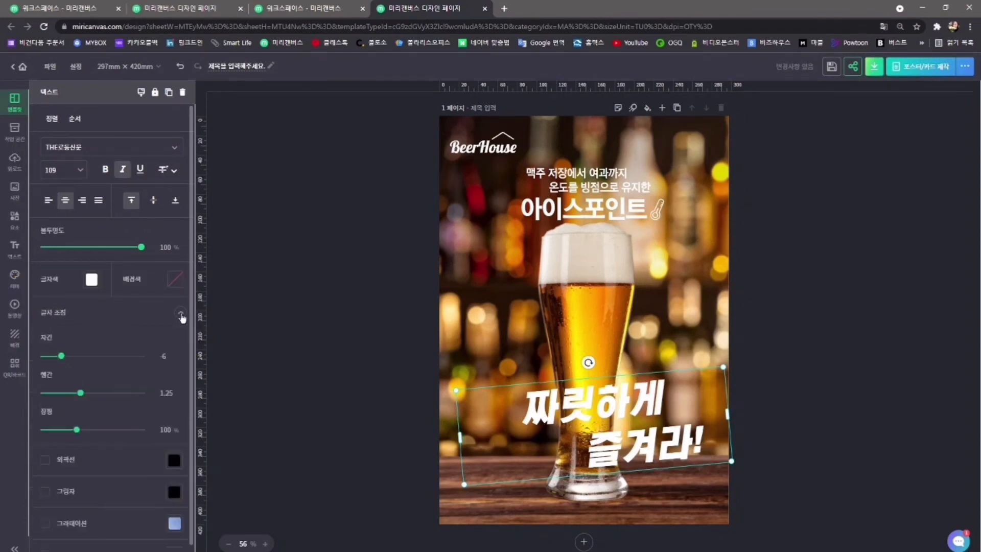
left_click_drag(62, 356, 70, 400)
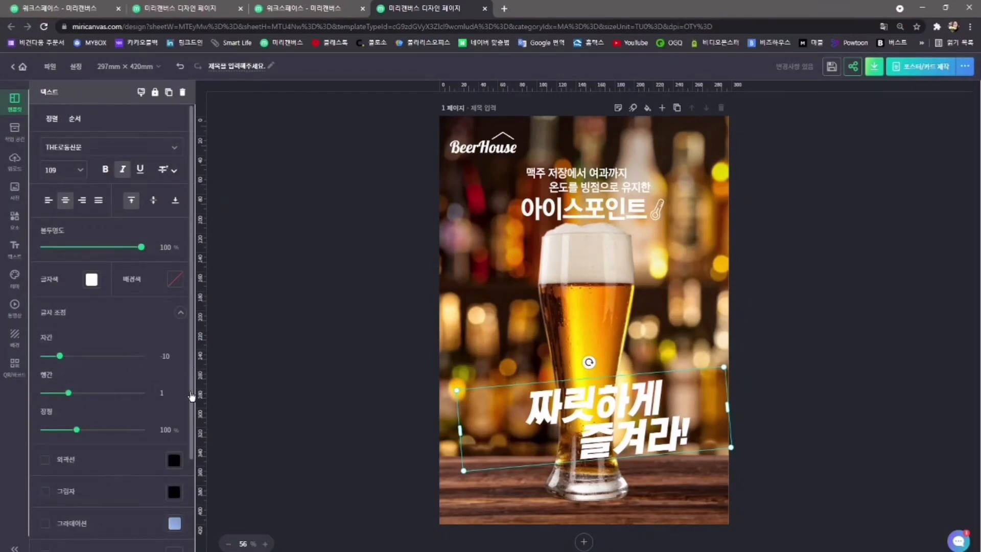
Add a black outline with a thickness of 12 to the "짜릿하게 즐겨라!" slogan
scroll(61, 378, "down", 2)
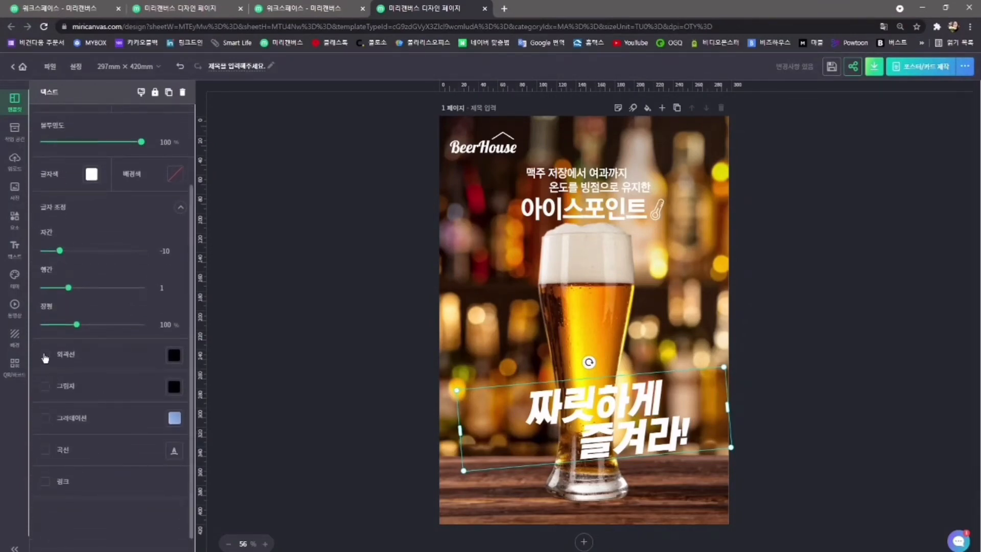
left_click(45, 357)
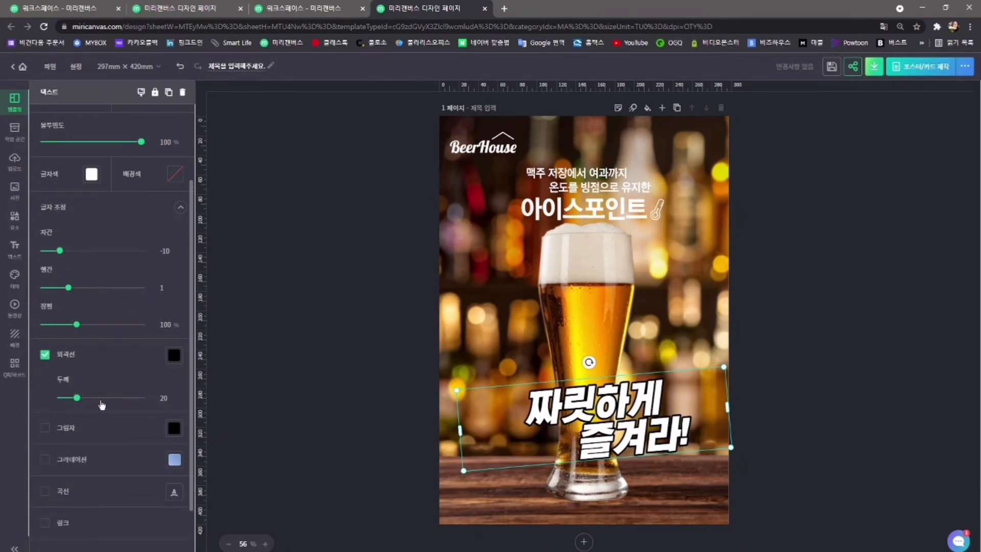
left_click_drag(78, 400, 71, 400)
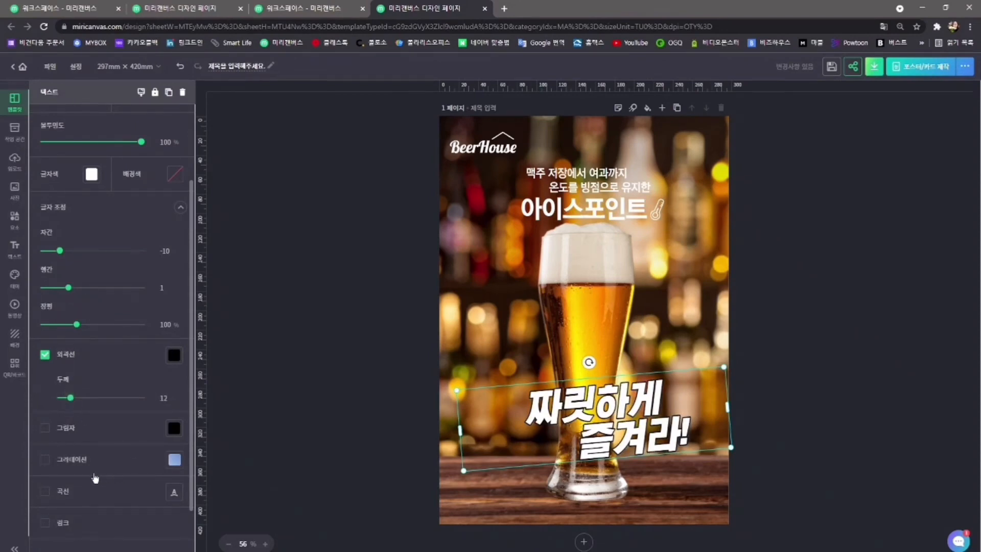
Add a black shadow to the slogan and adjust its direction, opacity, distance and blur
left_click(46, 430)
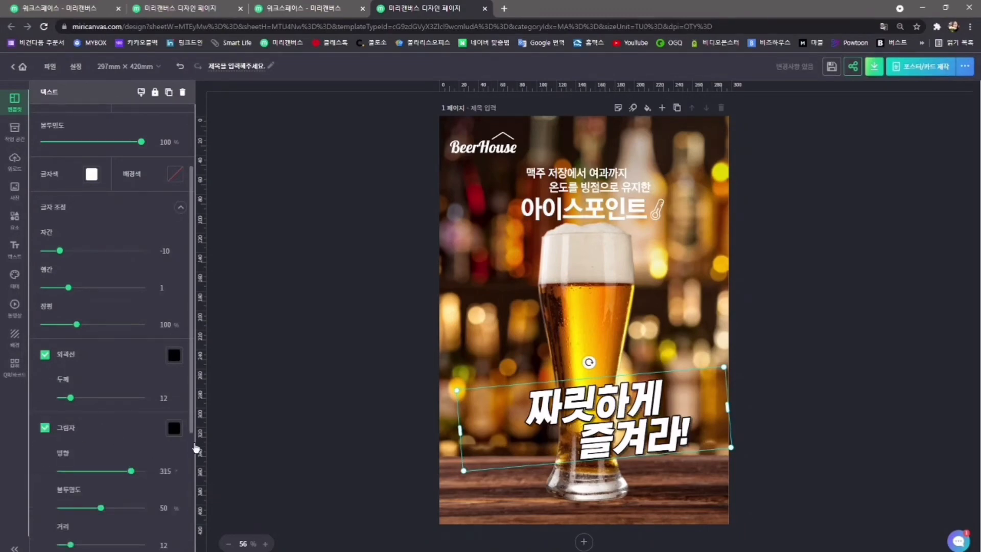
left_click_drag(194, 415, 194, 485)
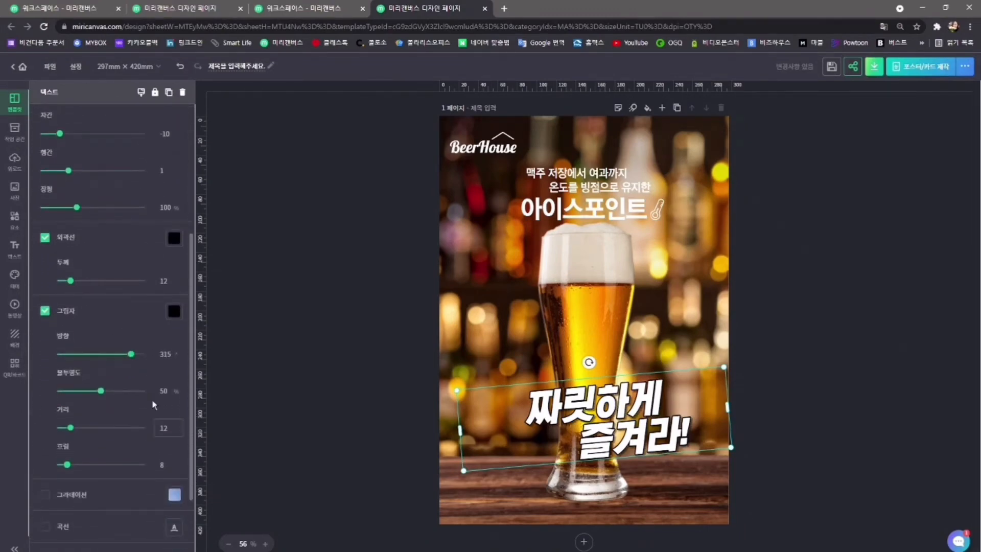
mouse_move(131, 354)
left_mouse_down()
mouse_move(168, 361)
mouse_move(113, 358)
mouse_move(132, 363)
left_mouse_up()
left_click_drag(101, 392, 109, 395)
mouse_move(72, 429)
left_mouse_down()
mouse_move(87, 429)
mouse_move(67, 428)
left_mouse_up()
left_click_drag(67, 465, 115, 463)
left_click(286, 452)
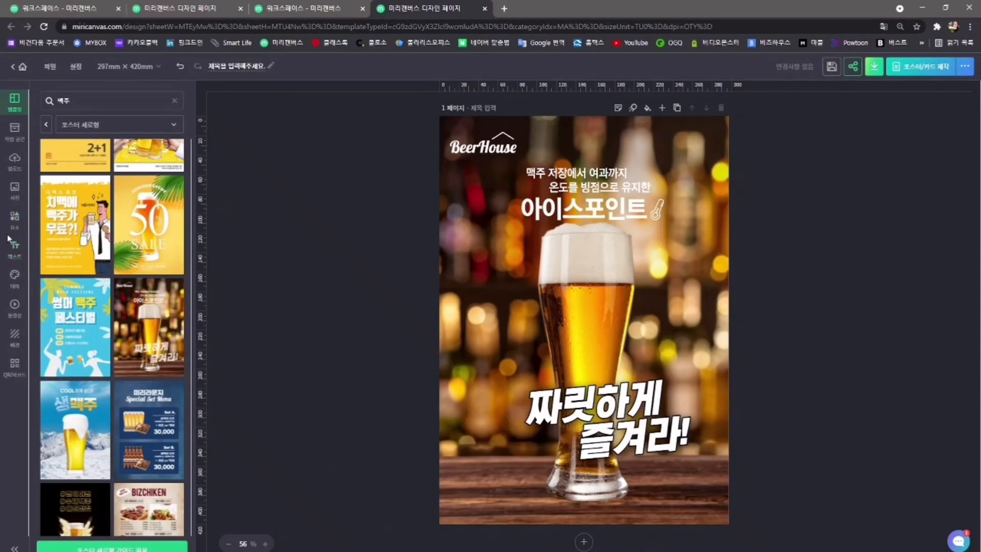
Browse the text styles, add a subtitle text reading "1+1" and place it over the middle of the beer glass
left_click(18, 252)
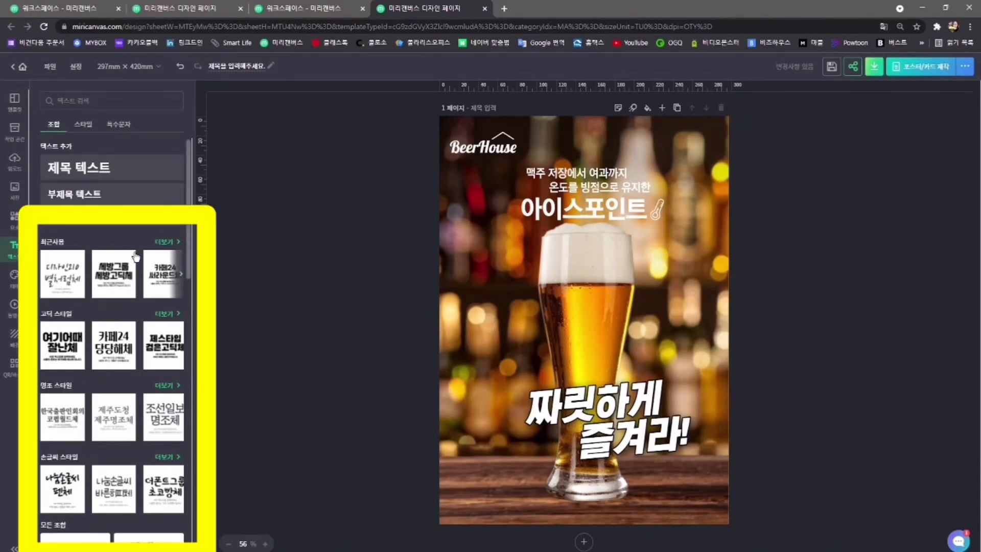
scroll(136, 368, "down", 4)
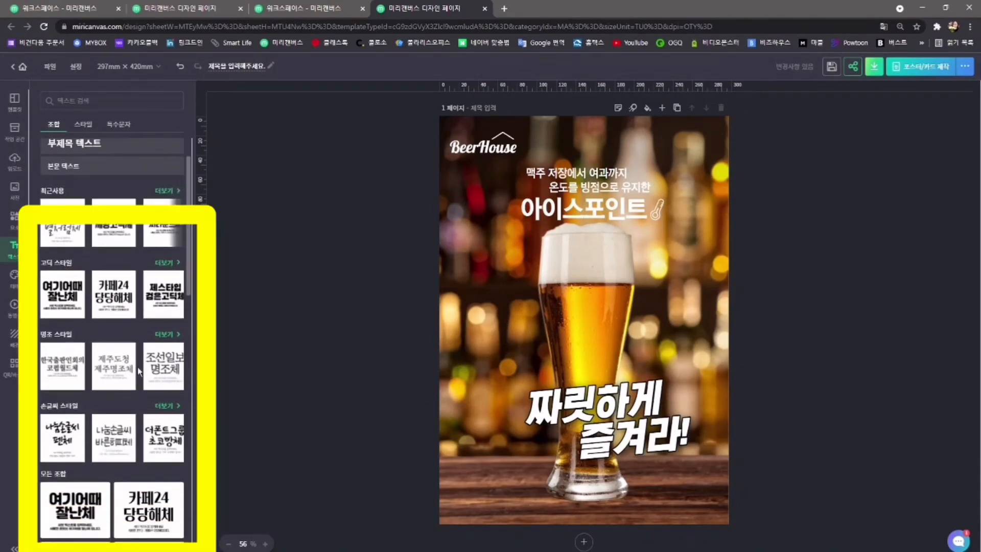
scroll(194, 322, "down", 10)
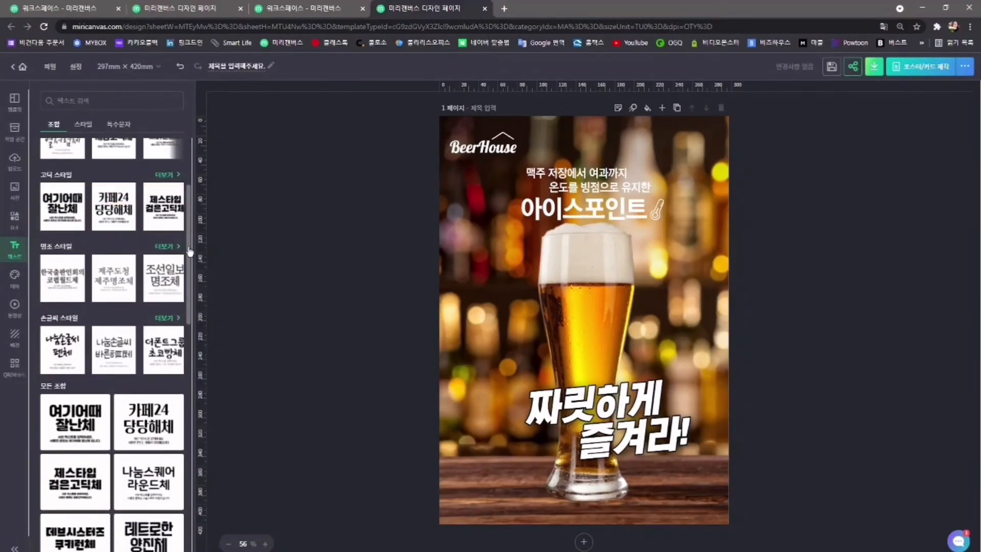
scroll(196, 322, "down", 2)
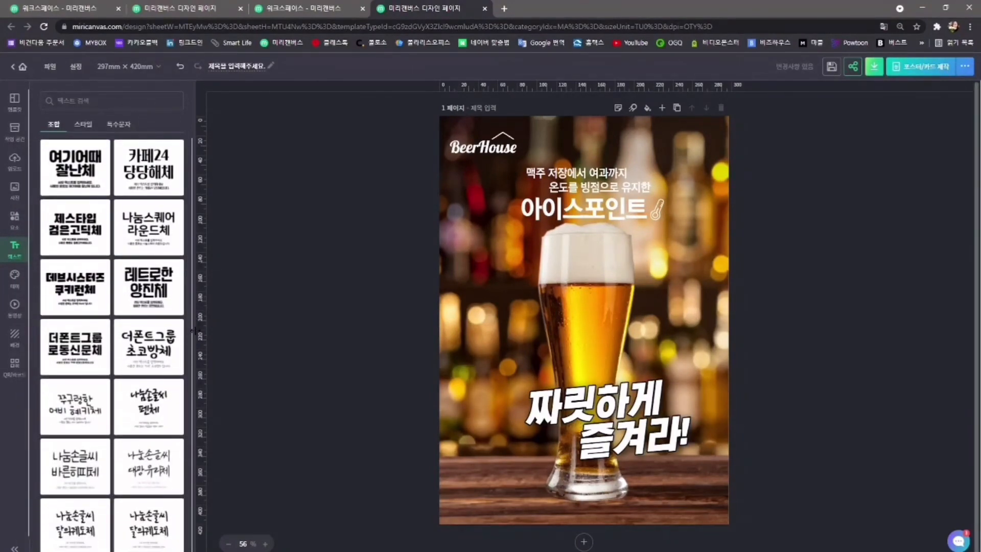
scroll(196, 330, "up", 15)
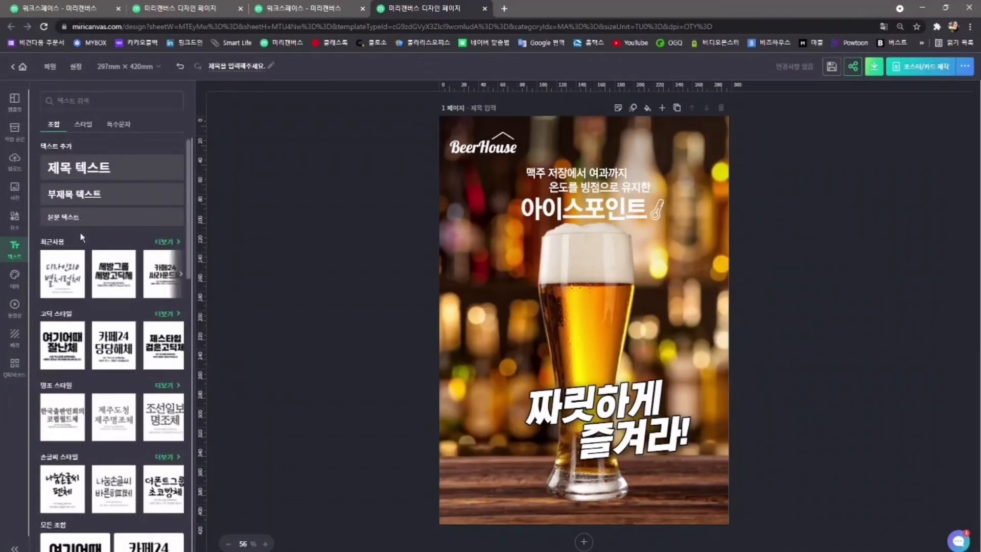
left_click(122, 194)
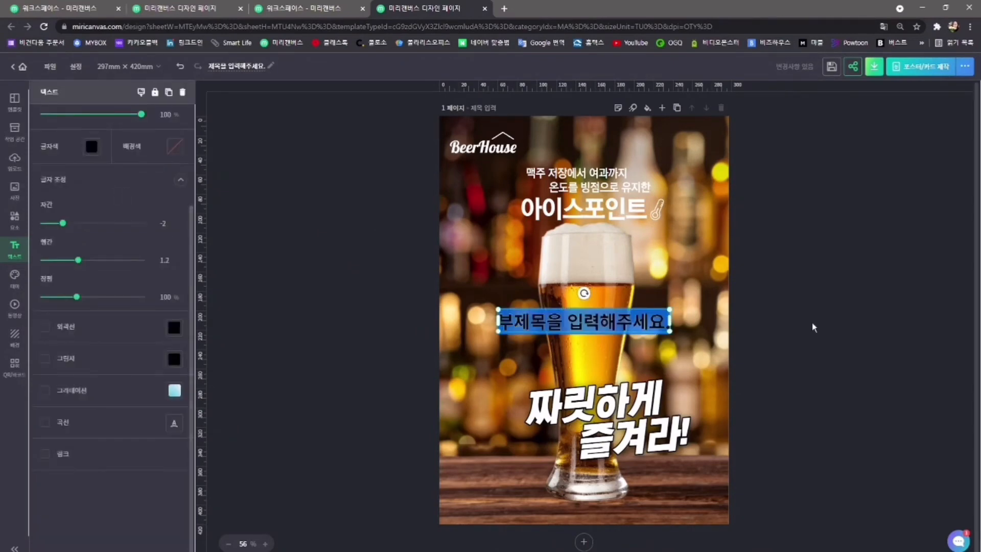
key("BackSpace")
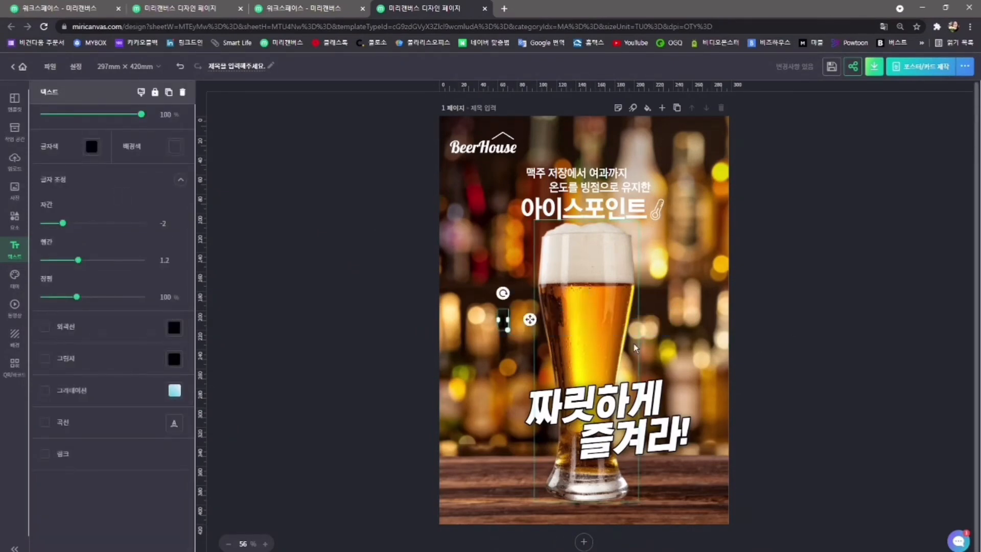
type("1+1")
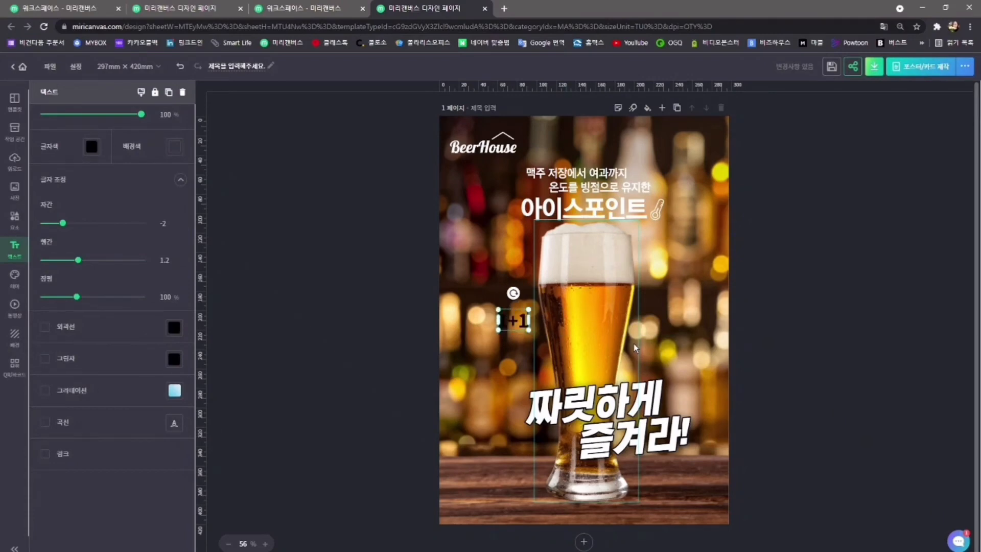
left_click(752, 350)
left_click_drag(517, 324, 583, 338)
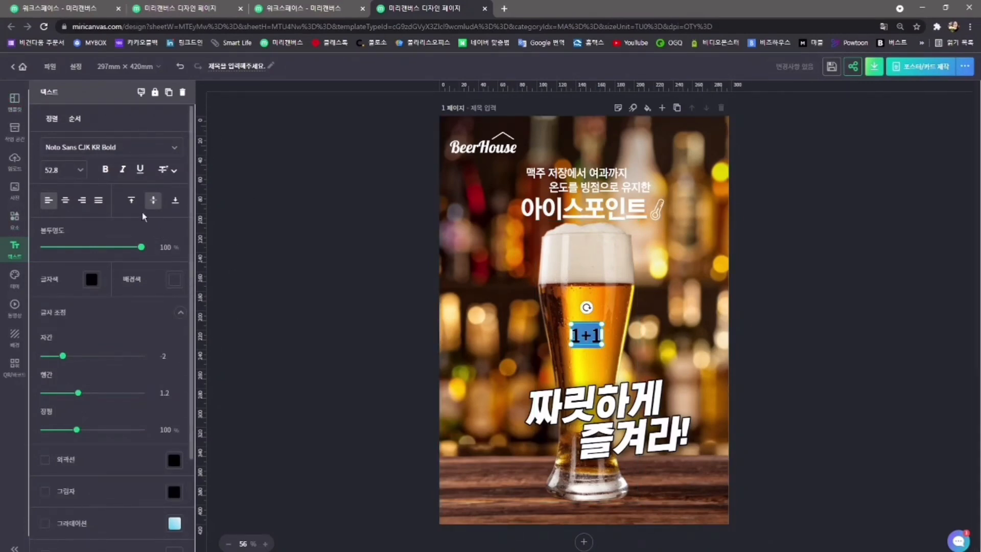
Try a font size of 100 for the "1+1" text
left_click(66, 169)
type("100")
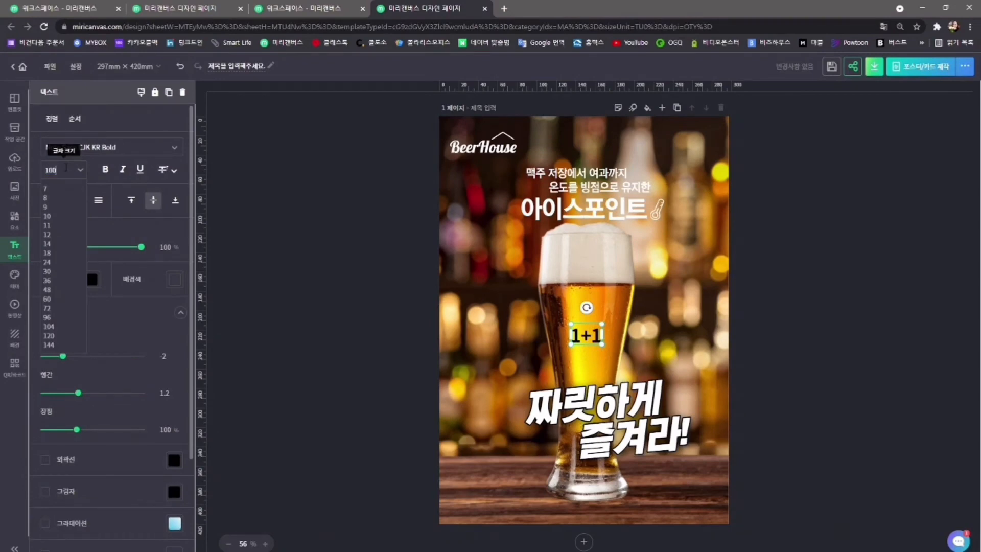
key("Return")
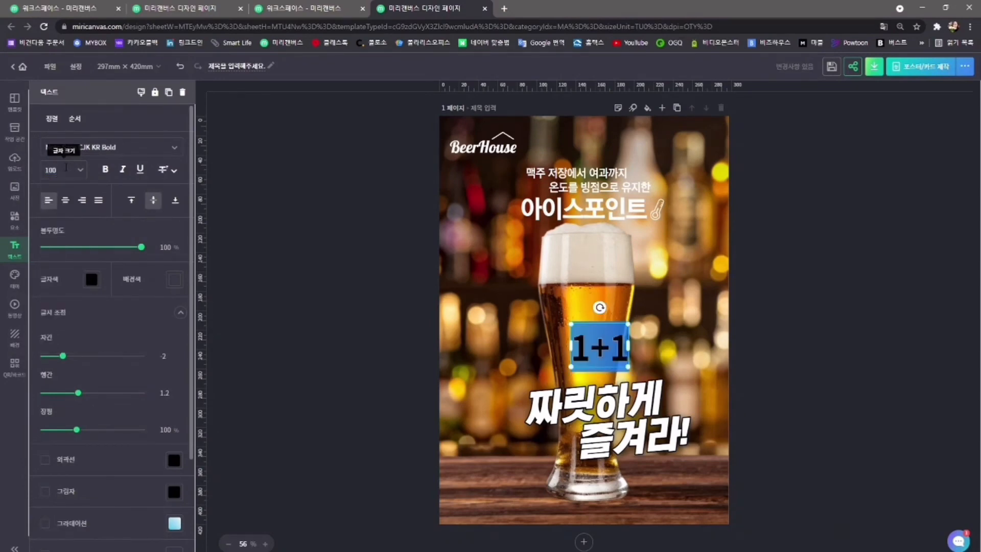
Set the "1+1" text's font size to 200 and move it onto the beer glass above the slogan
left_click(66, 169)
type("200")
key("Return")
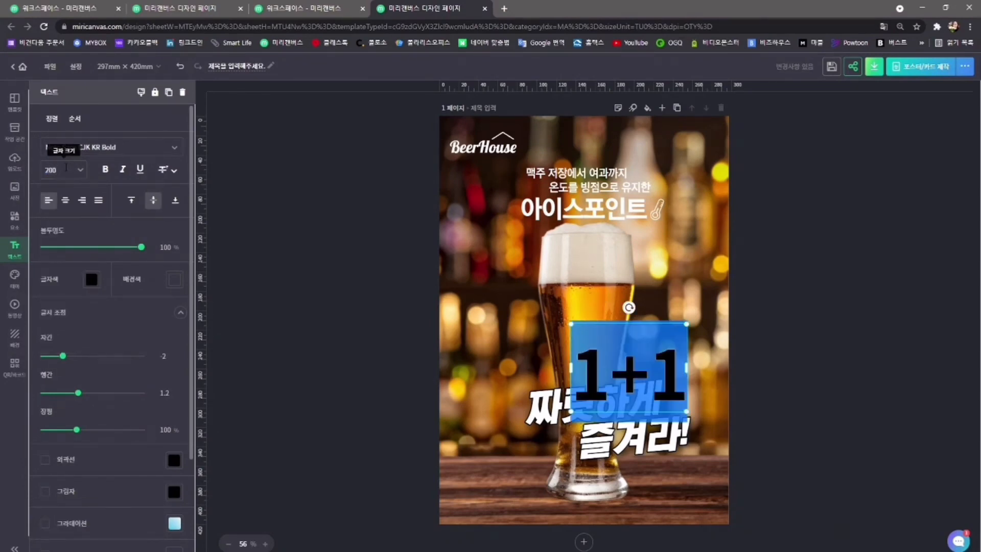
left_click(782, 456)
left_click_drag(645, 361, 610, 331)
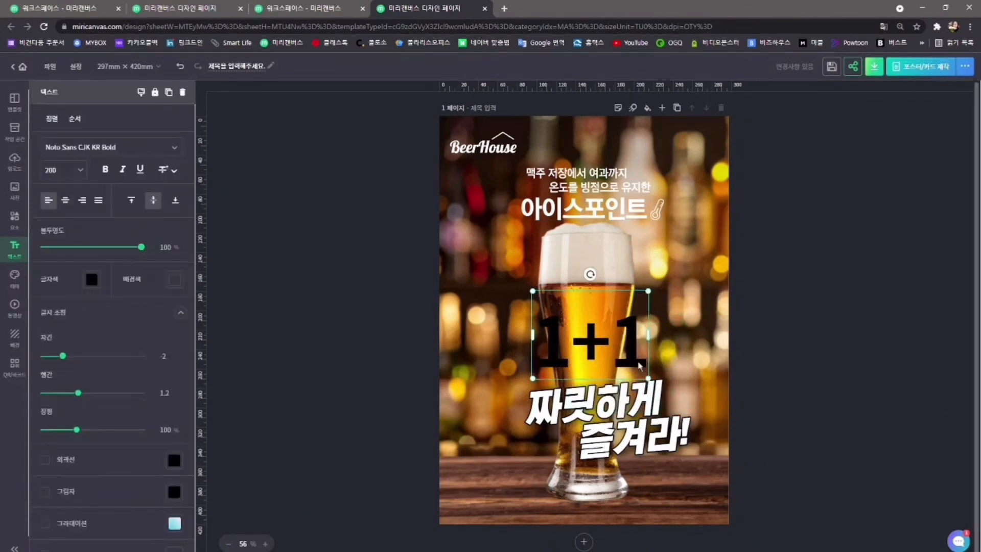
Color the "1+1" text yellow (#FFCA00) by sampling the beer with the eyedropper
left_click(92, 285)
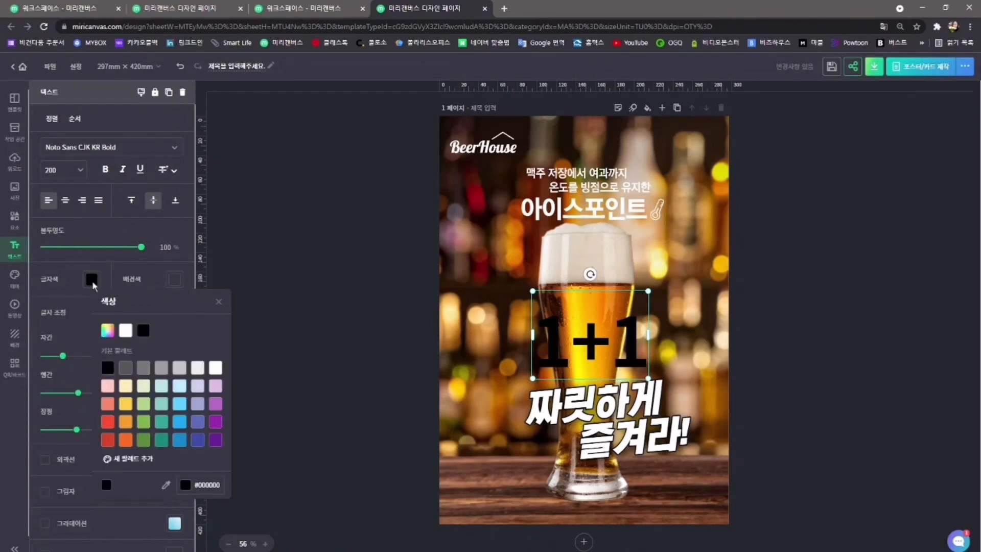
left_click(167, 488)
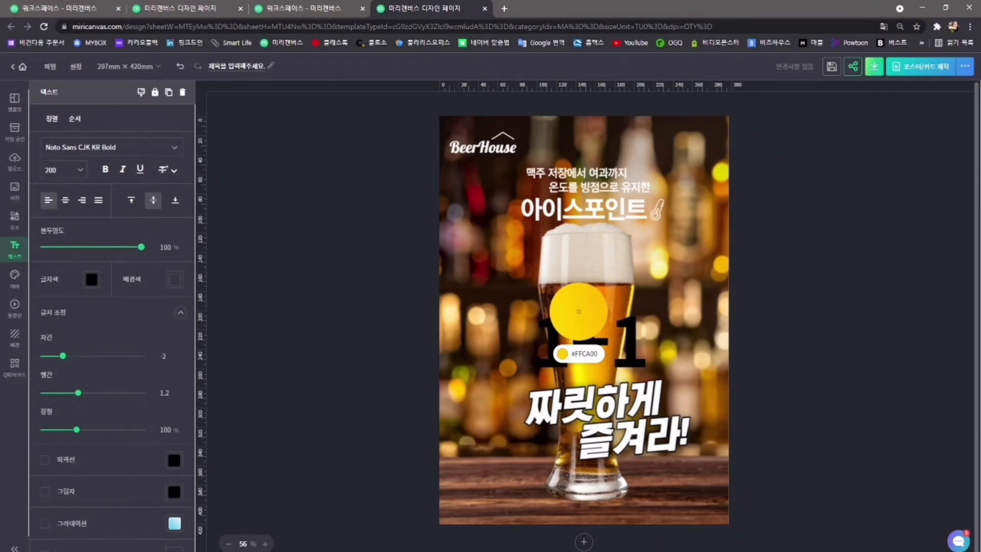
left_click(578, 311)
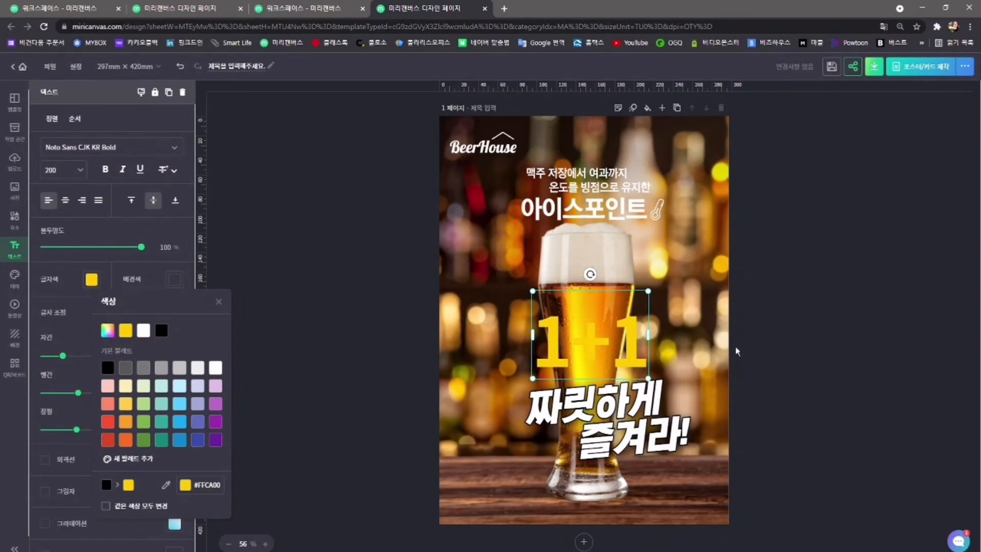
left_click(749, 346)
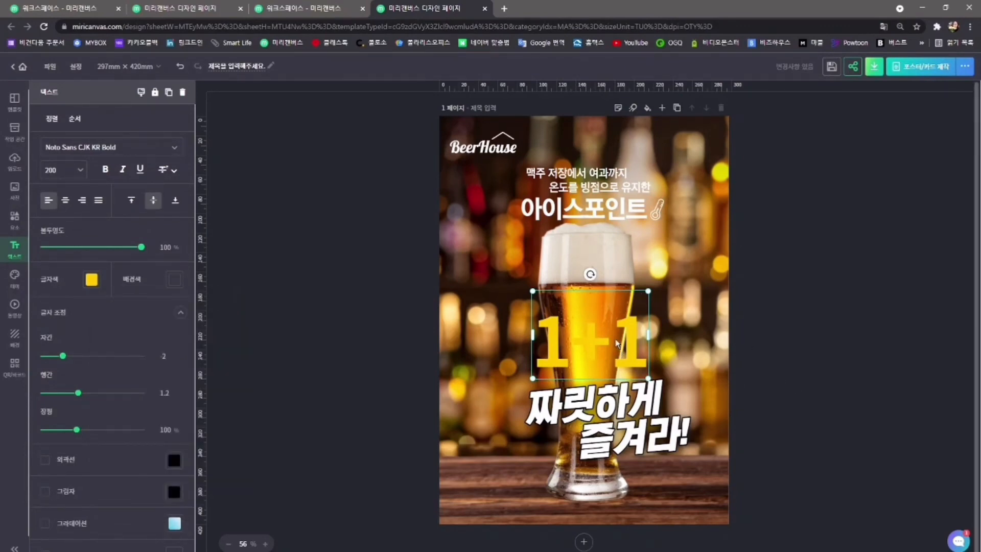
Tilt the "1+1" text slightly counterclockwise just above the slogan and give it a black outline
left_click_drag(590, 274, 584, 274)
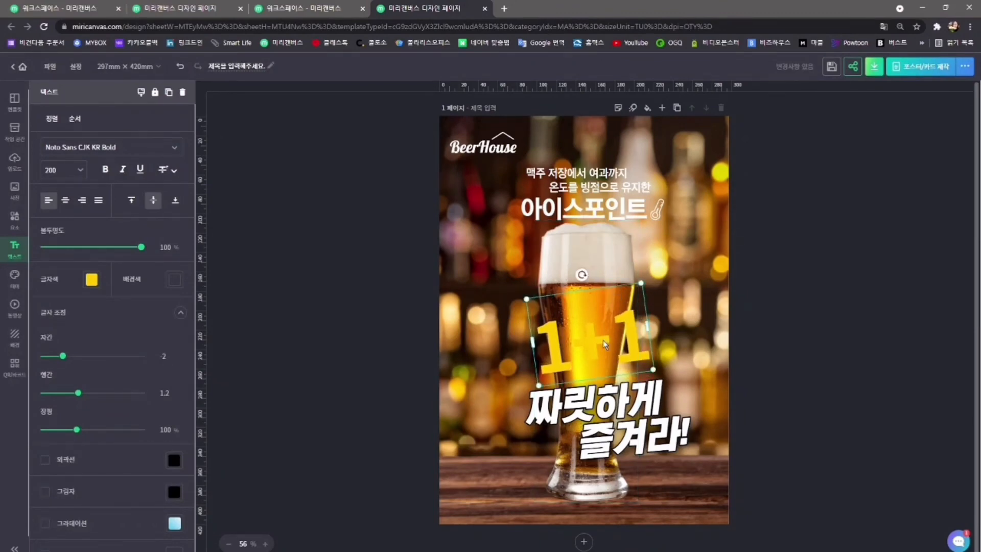
left_click_drag(598, 306, 580, 284)
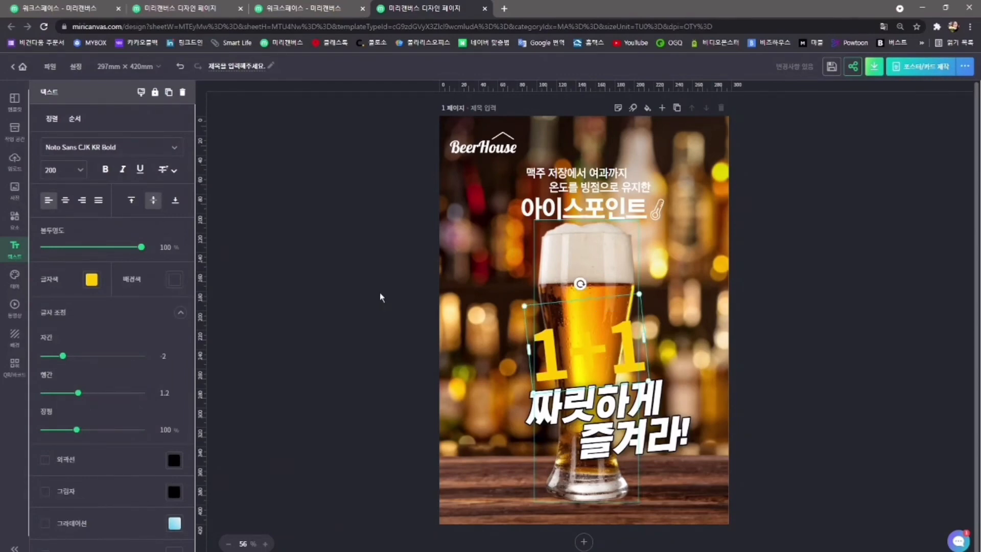
left_click(45, 462)
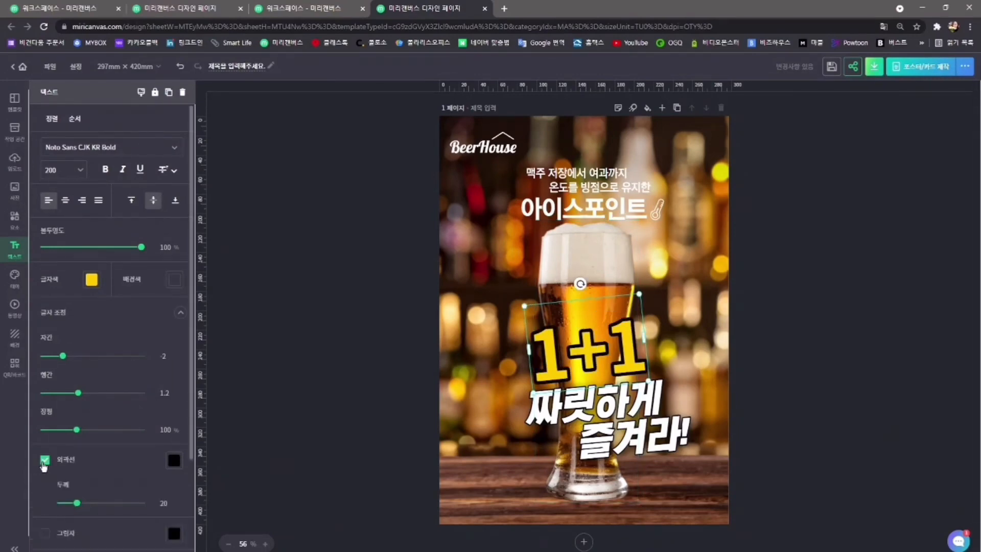
Increase the thickness of the "1+1" text's black outline to 34
mouse_move(77, 504)
left_mouse_down()
mouse_move(102, 504)
mouse_move(87, 506)
left_mouse_up()
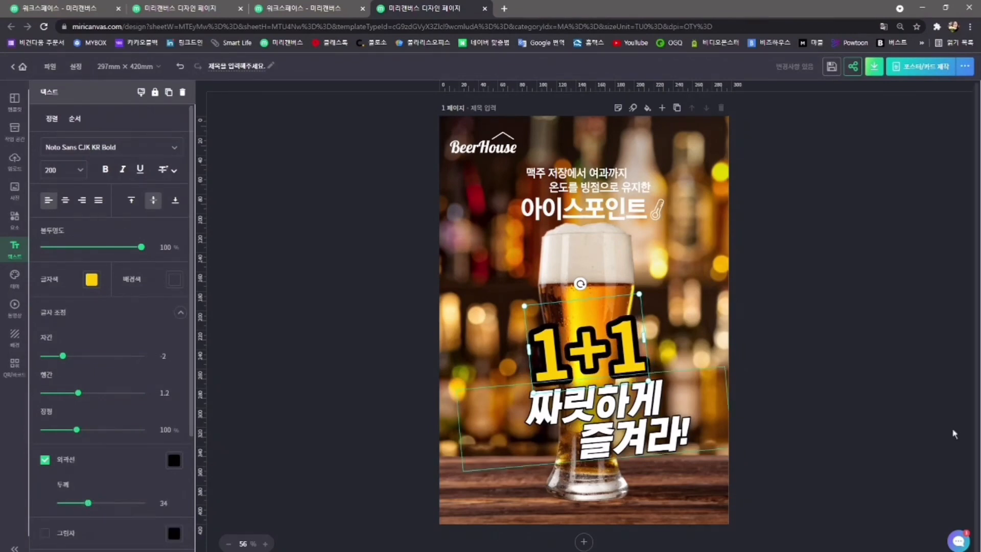
left_click(954, 434)
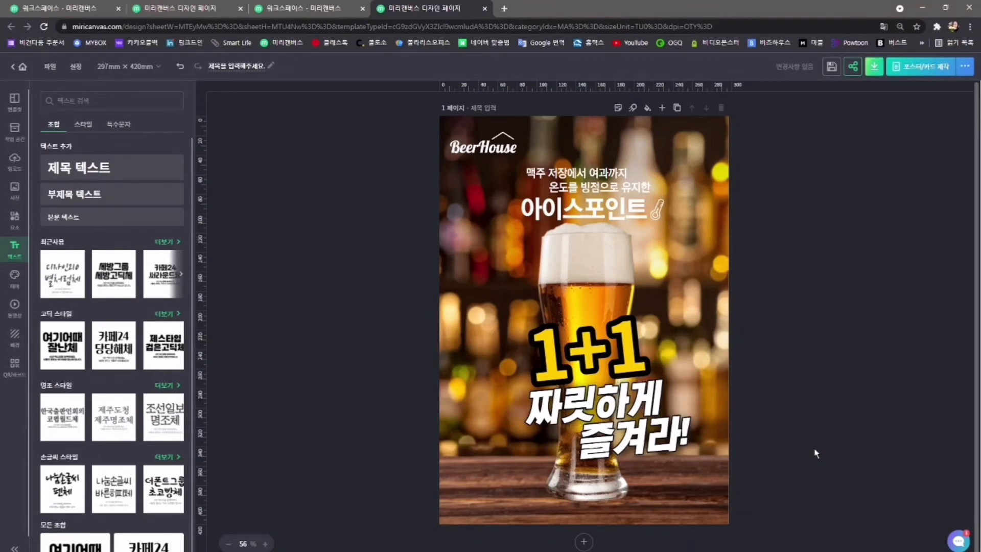
Search the illustration elements for "스마일"
left_click(14, 220)
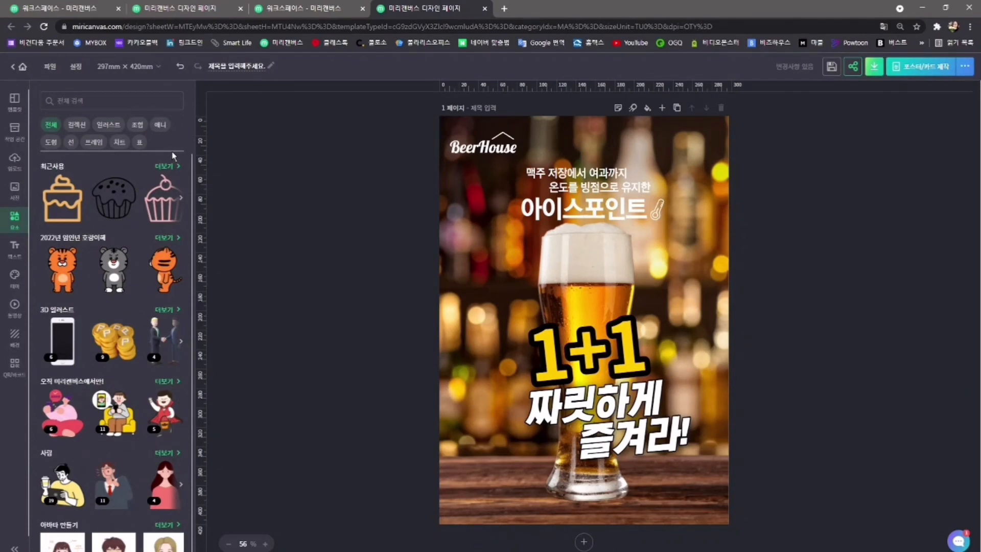
left_click(108, 124)
left_click(116, 99)
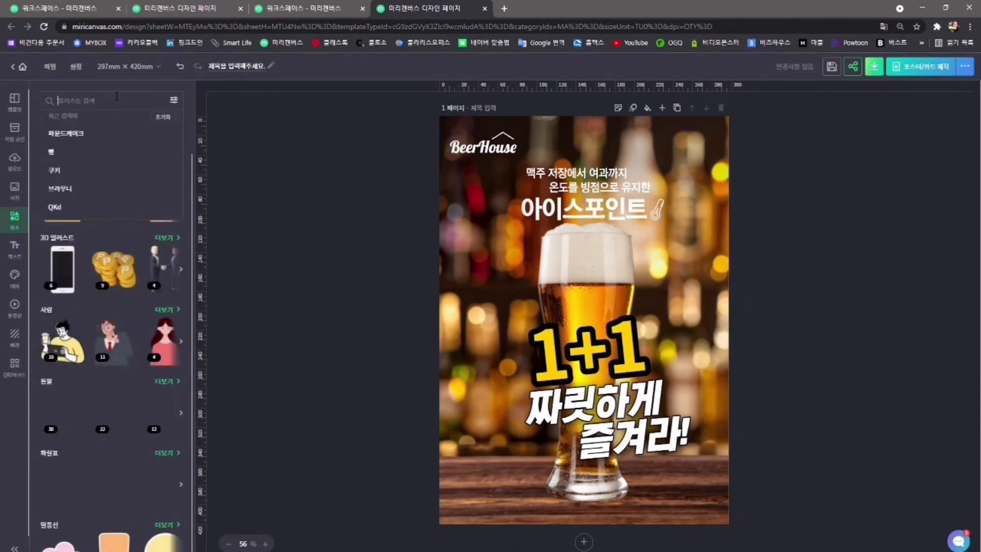
type("스마일")
key("Return")
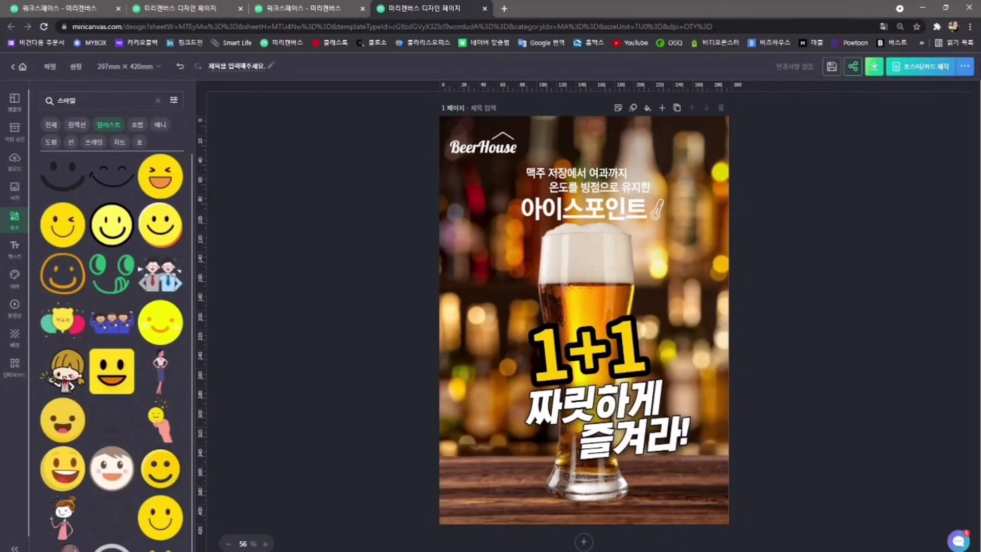
Add the yellow winking smiley, shrink it and place it at the upper right of the "1+1" text
left_click(53, 220)
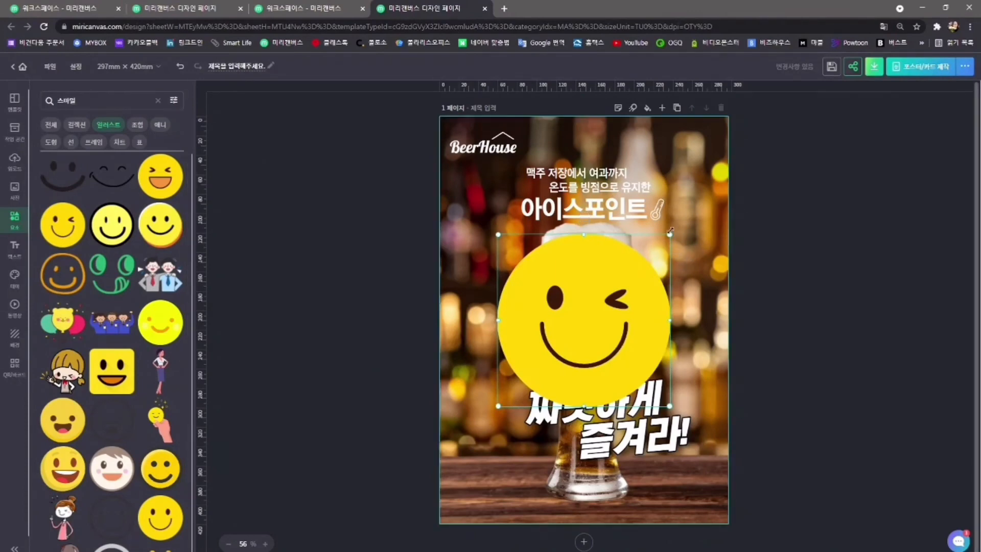
left_click_drag(671, 233, 520, 334)
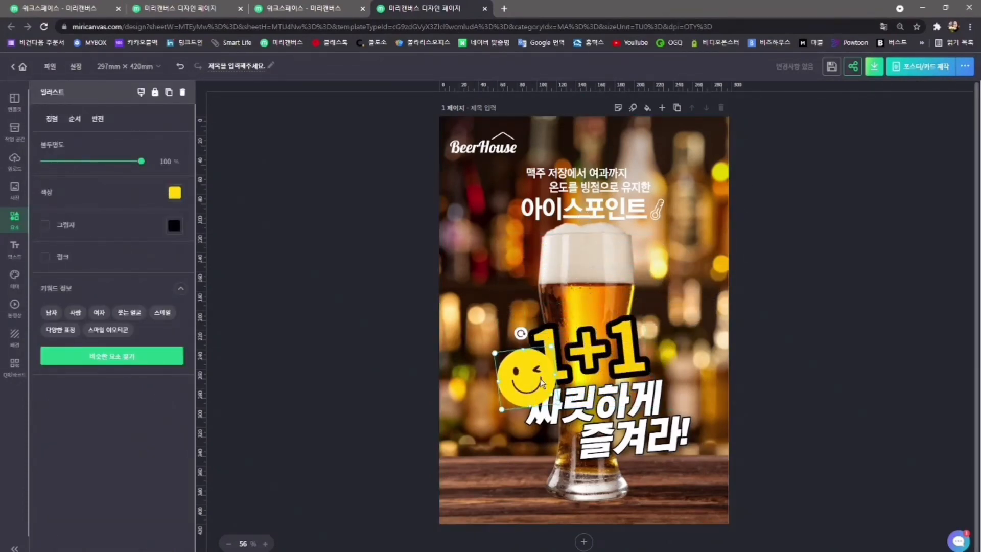
left_click_drag(531, 387, 688, 348)
left_click_drag(646, 313, 664, 341)
left_click(776, 363)
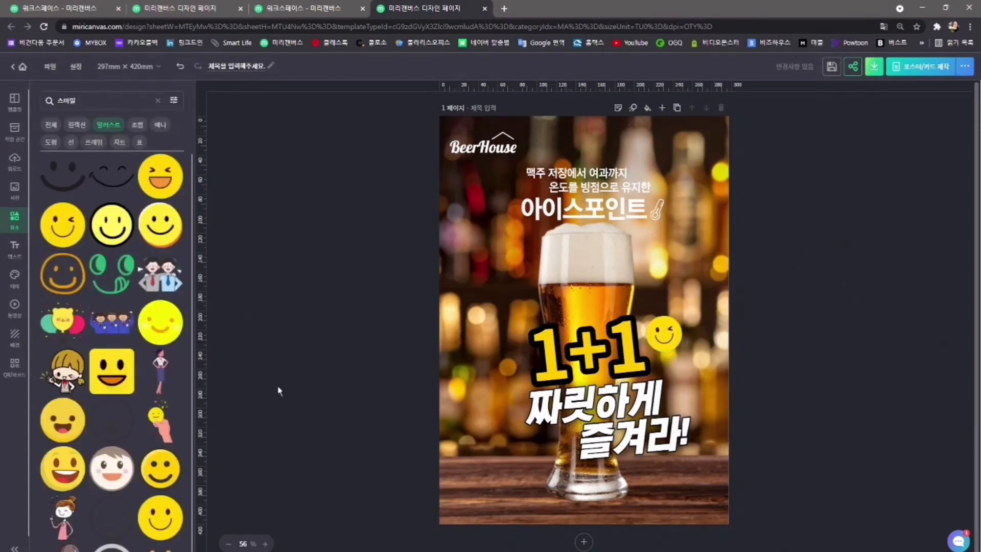
Add the smiling face with pink cheeks from the smile results and place it, much reduced, on the beer foam
left_click_drag(190, 252, 191, 294)
scroll(190, 294, "down", 5)
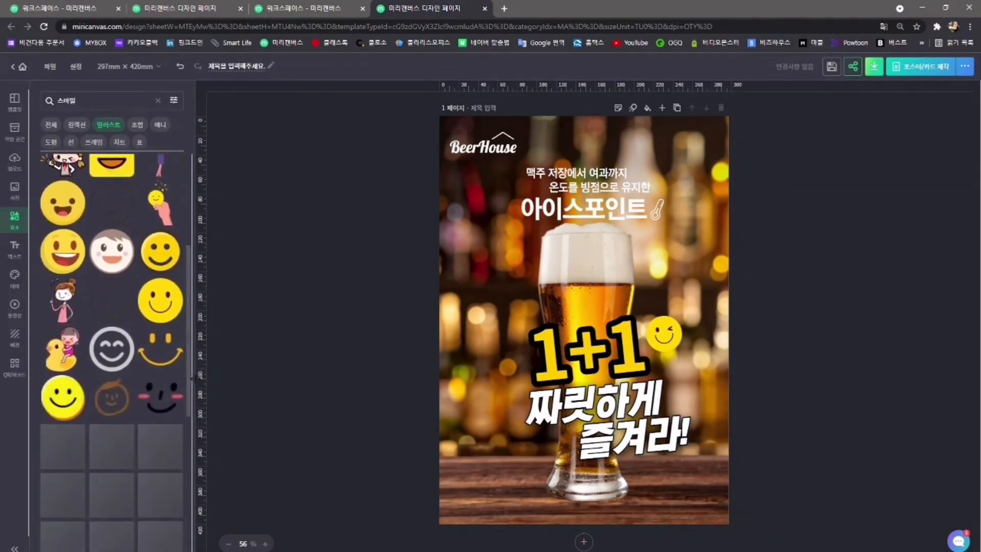
left_click(163, 361)
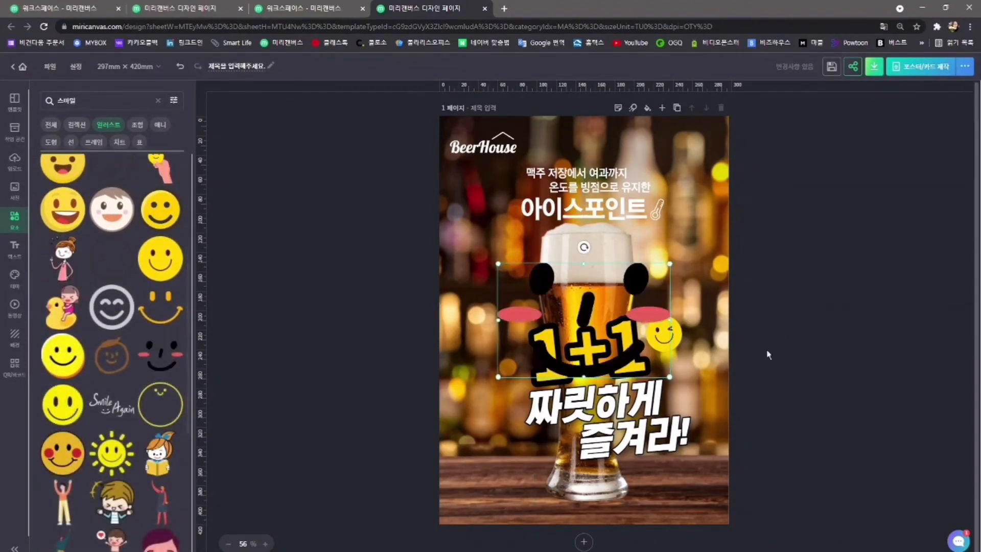
left_click_drag(670, 378, 584, 256)
left_click(814, 360)
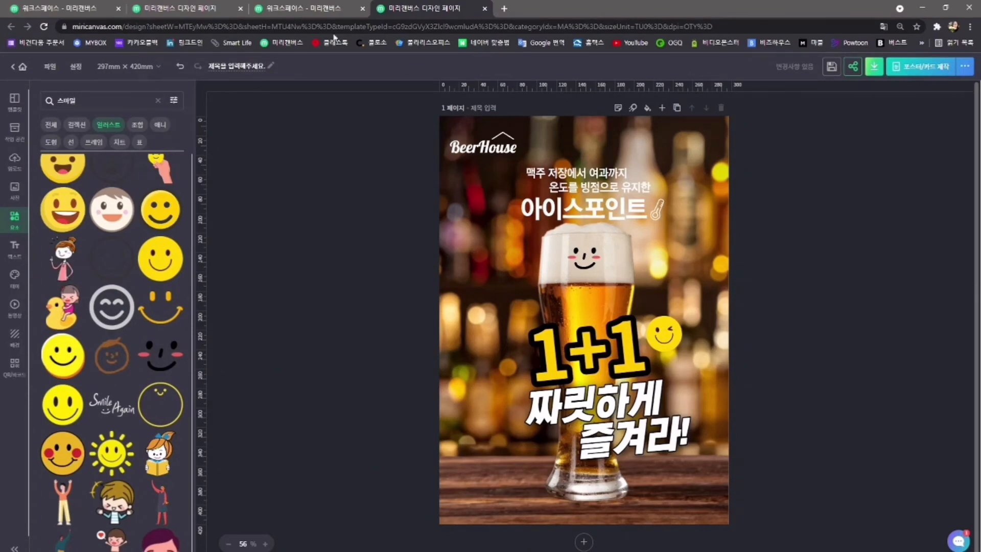
Clear the element search and look through the shape, line and animated element categories
left_click(158, 101)
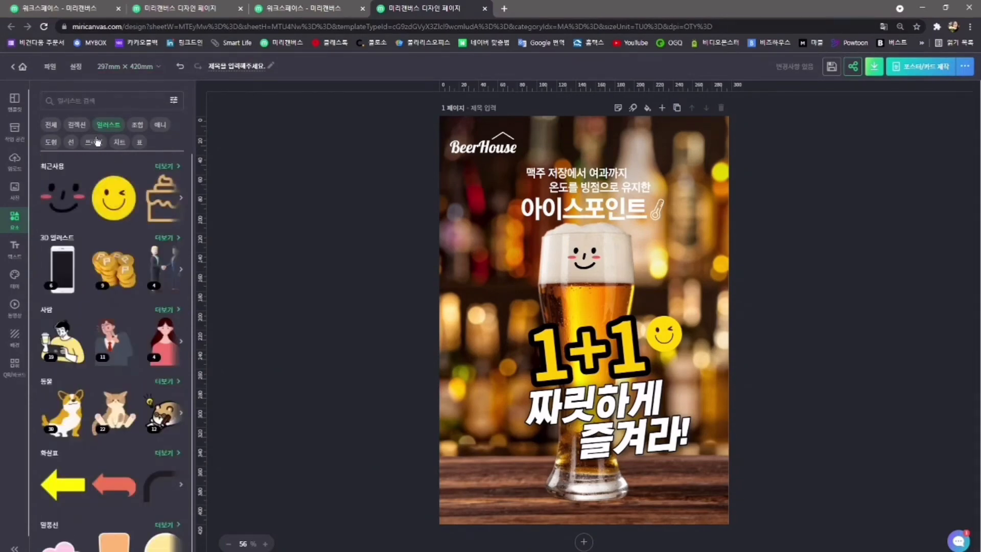
left_click(50, 144)
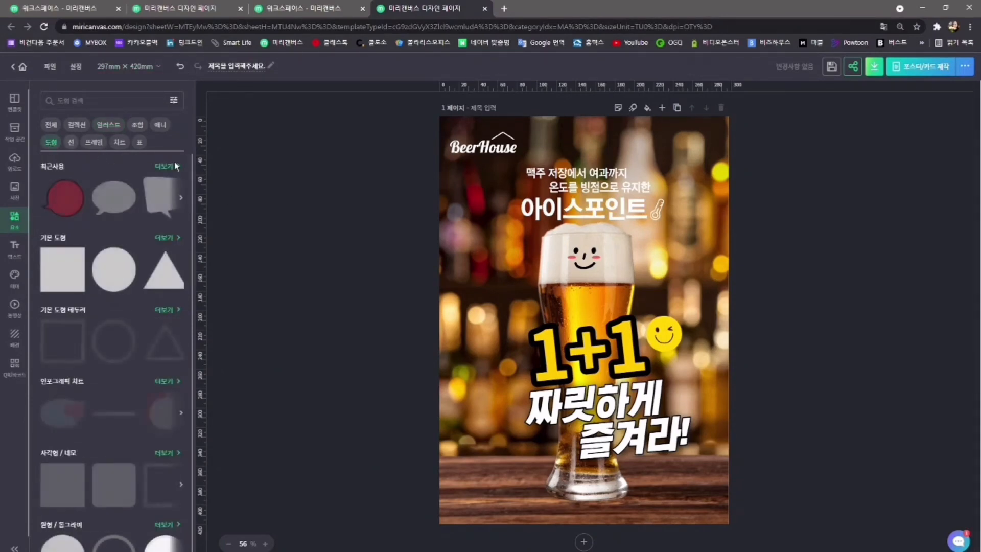
left_click_drag(191, 191, 214, 217)
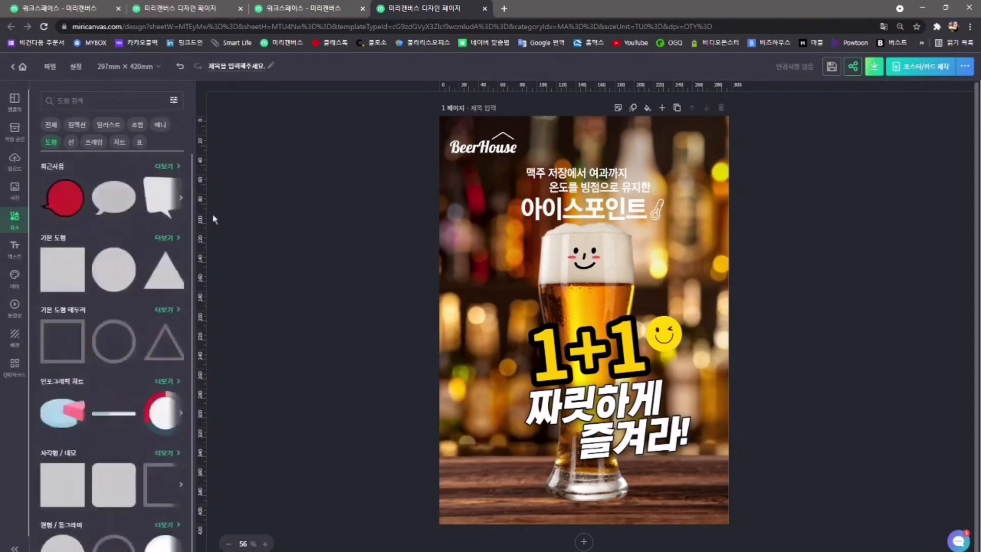
left_click(71, 142)
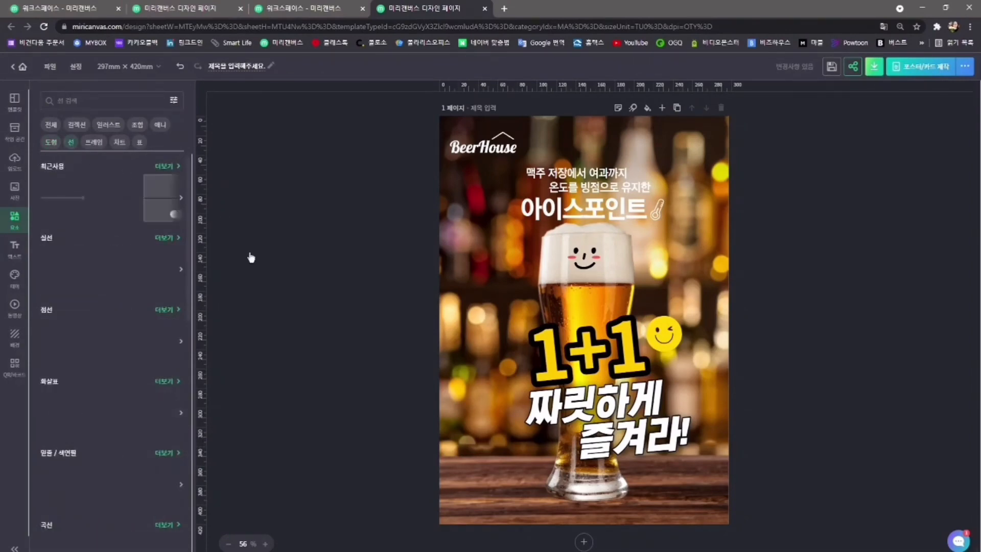
scroll(189, 204, "down", 1)
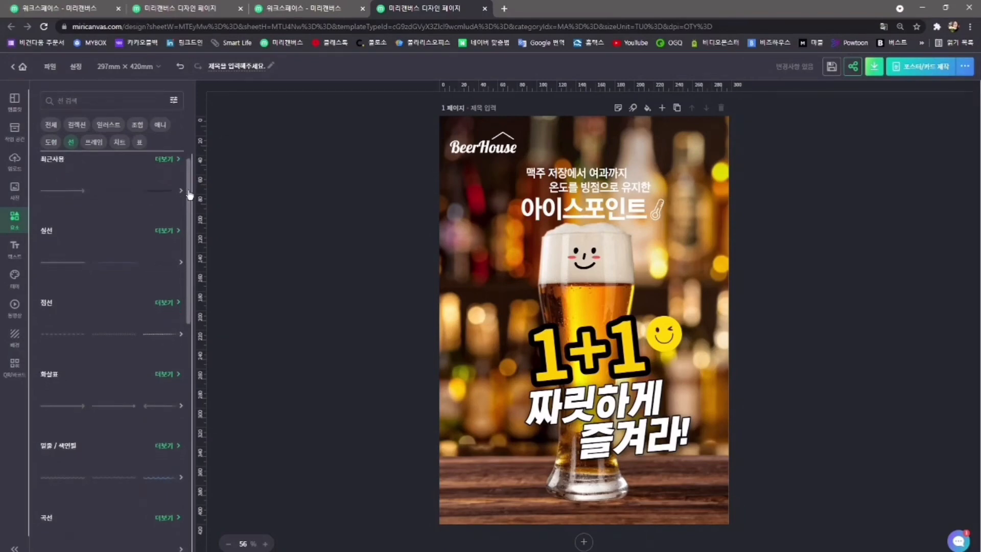
left_click_drag(189, 203, 200, 258)
left_click(160, 125)
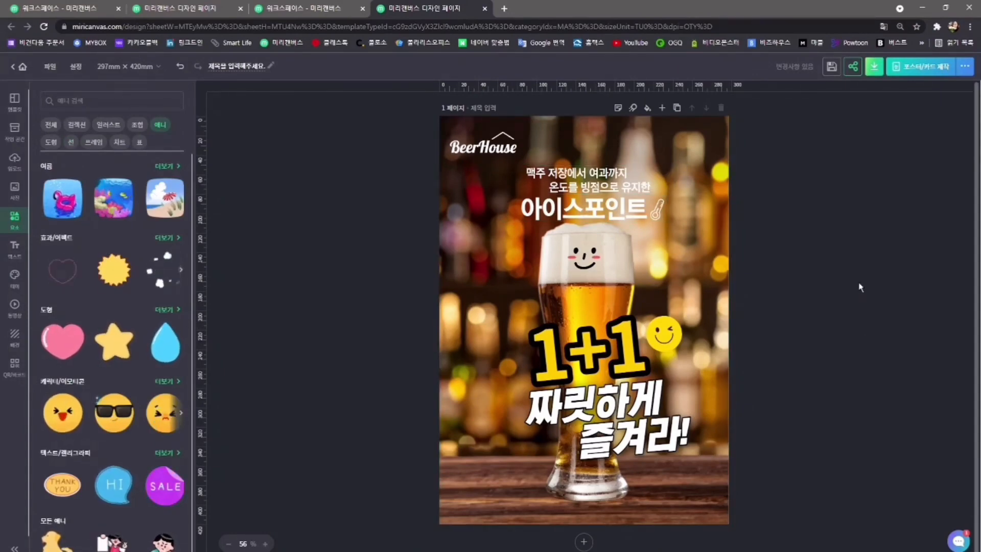
Save the poster design and open its download options
left_click(832, 73)
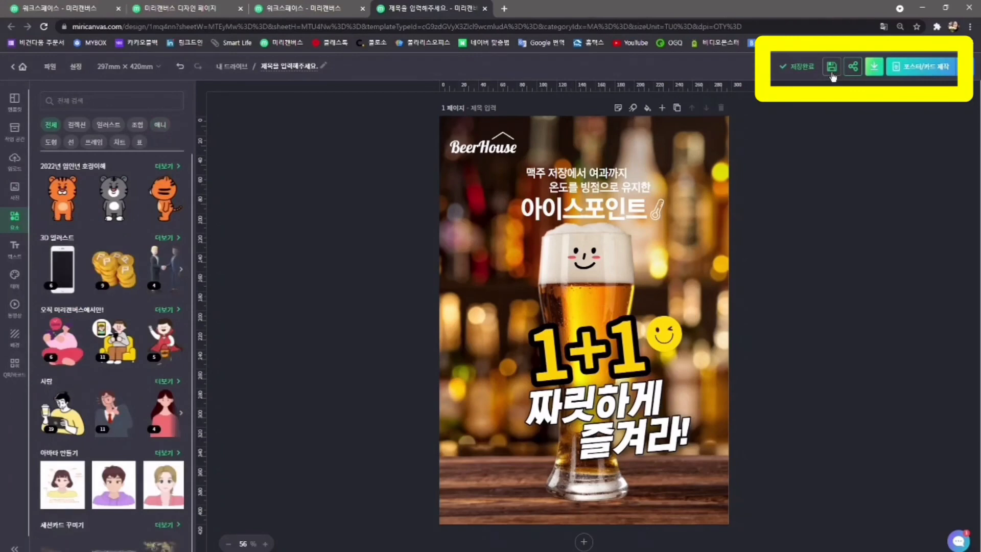
left_click(874, 68)
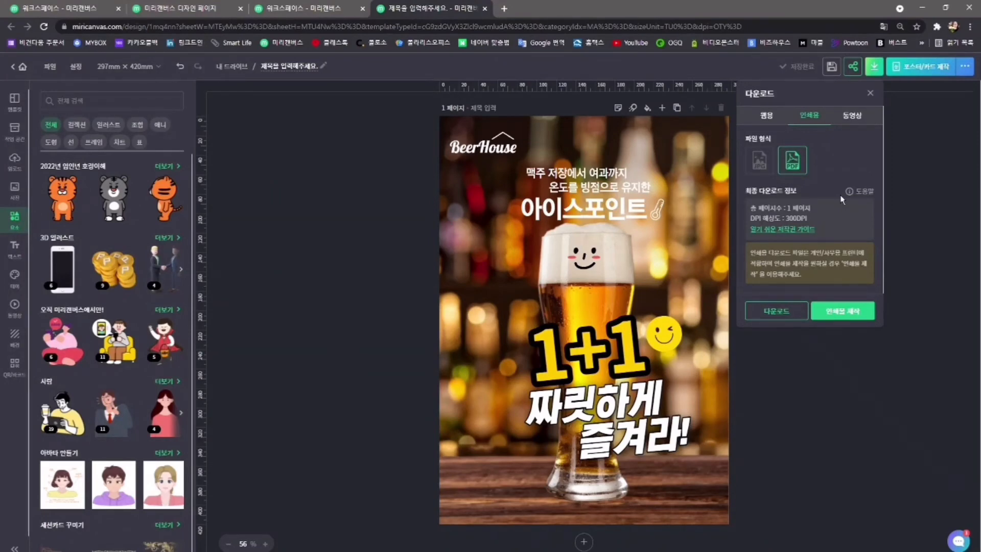
Review the JPG and PNG file formats offered for web download
left_click(766, 115)
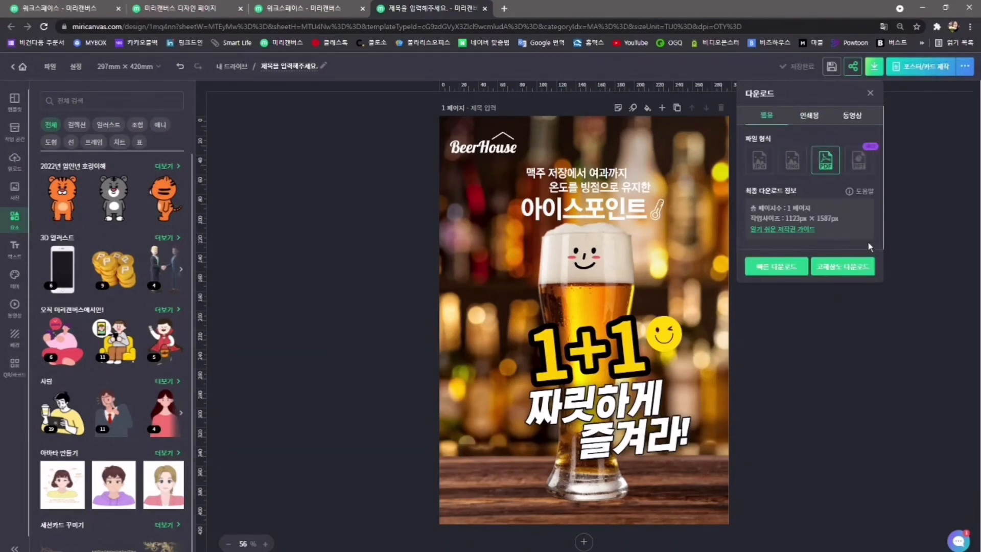
left_click(760, 161)
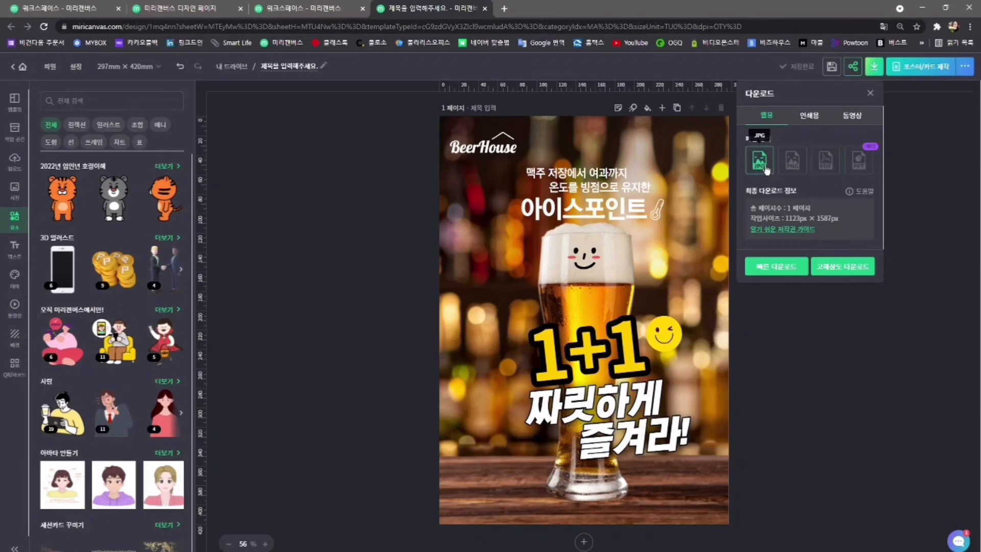
left_click(793, 161)
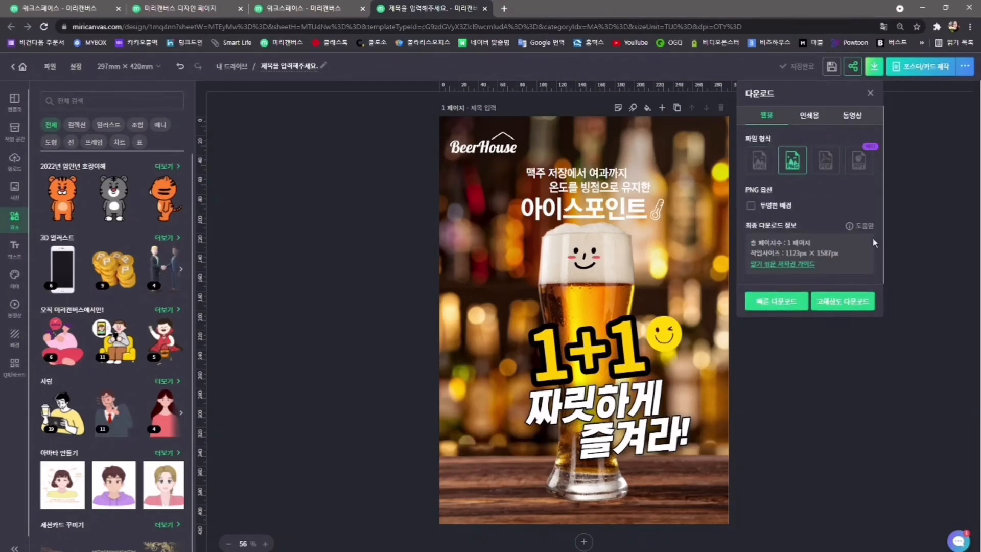
Send the current design from the print download options to print production as a single-sided poster (단면 포스터)
left_click(815, 116)
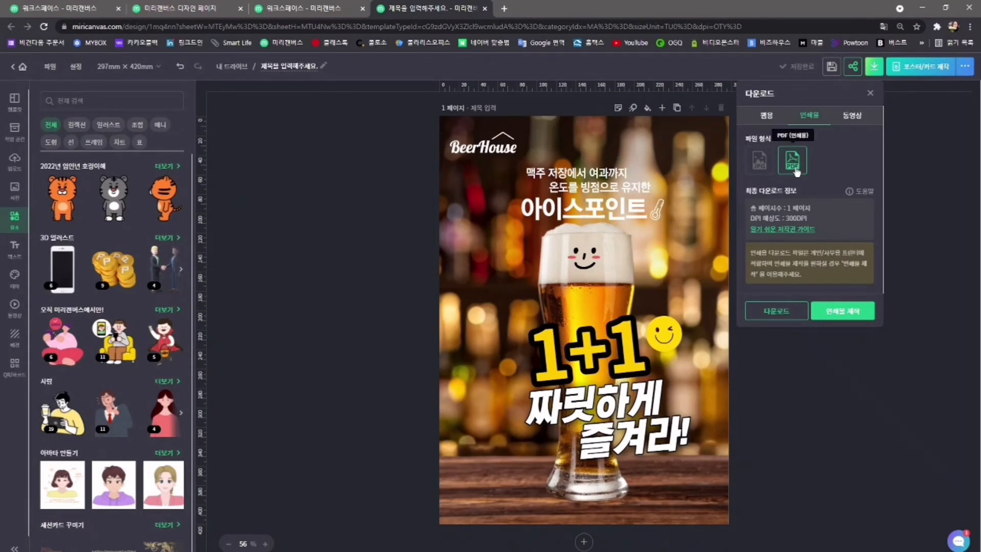
left_click(843, 311)
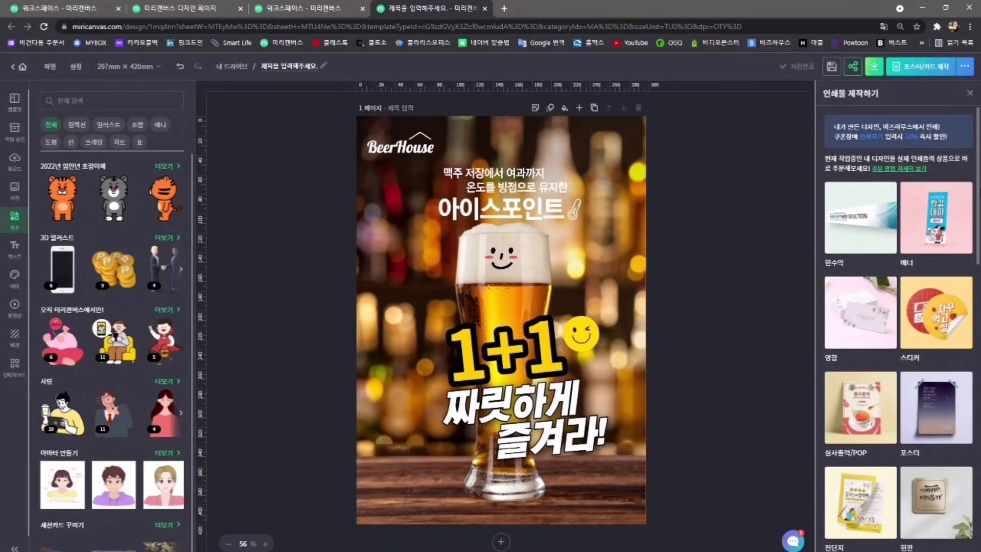
scroll(979, 201, "down", 3)
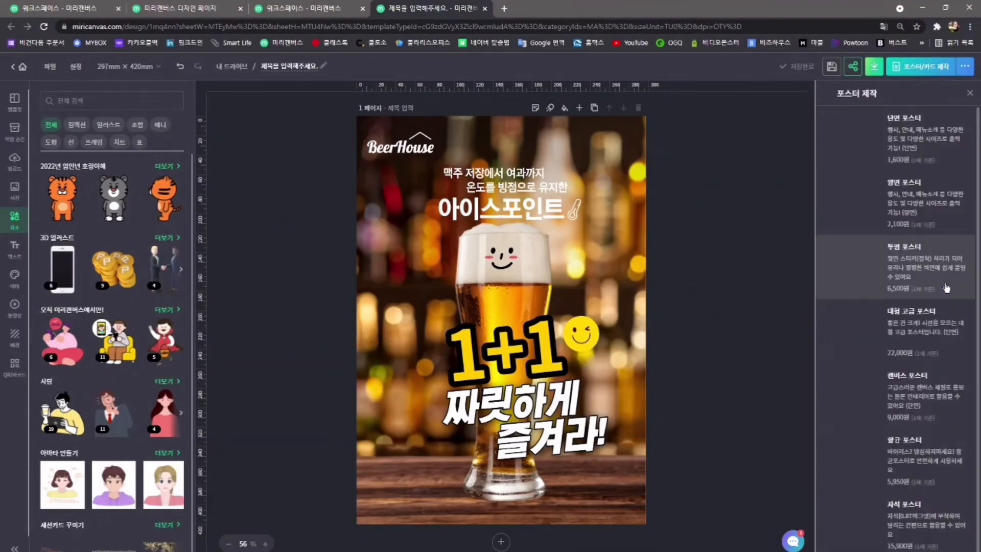
left_click(948, 288)
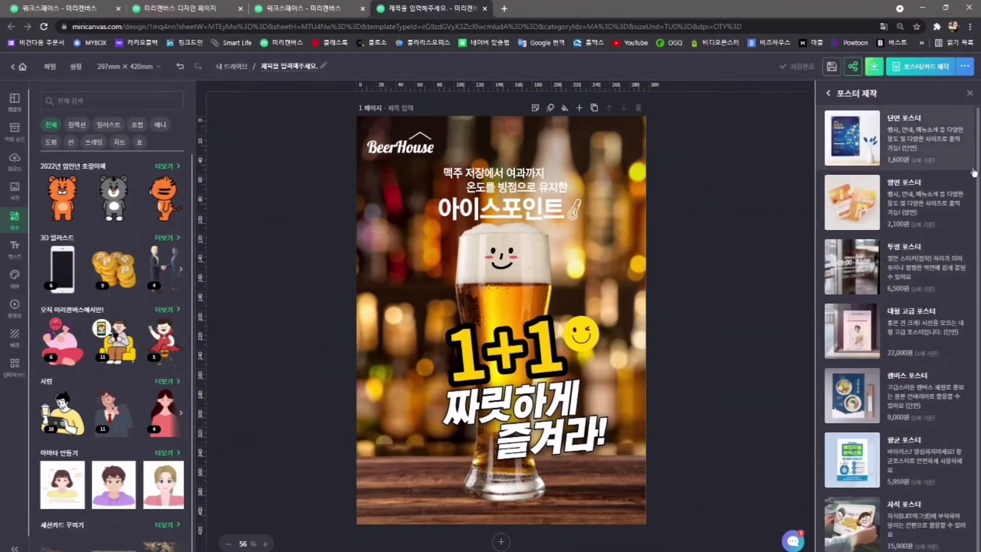
scroll(979, 154, "down", 1)
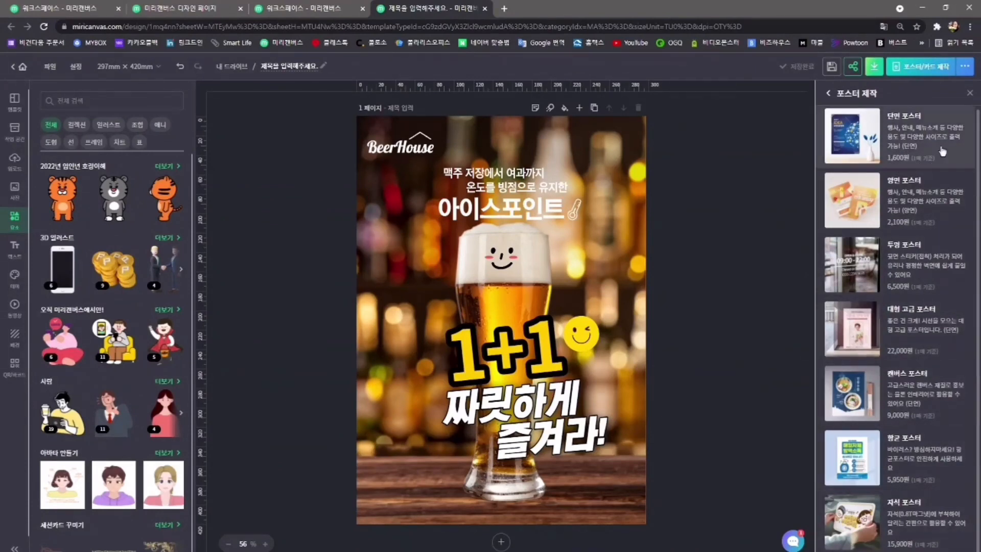
left_click(865, 142)
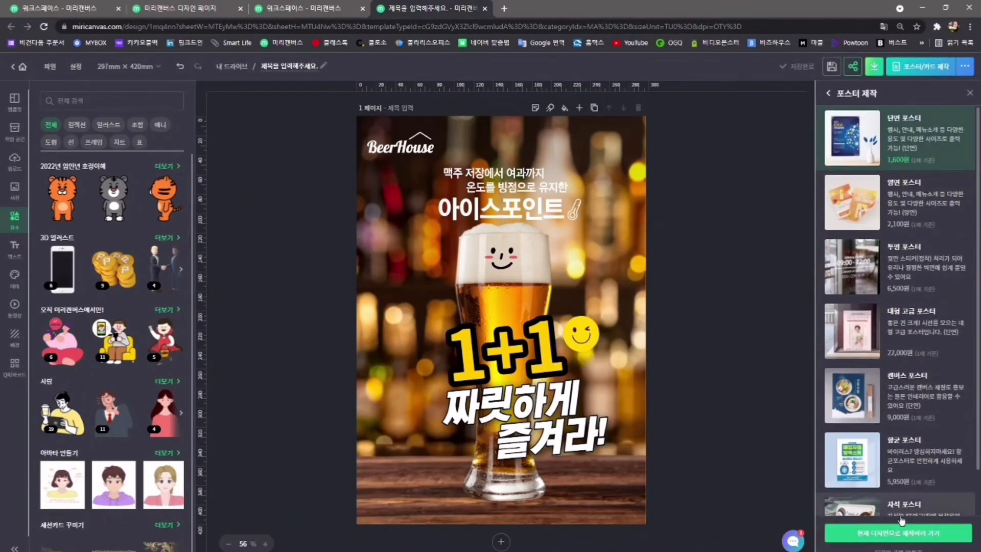
left_click(908, 537)
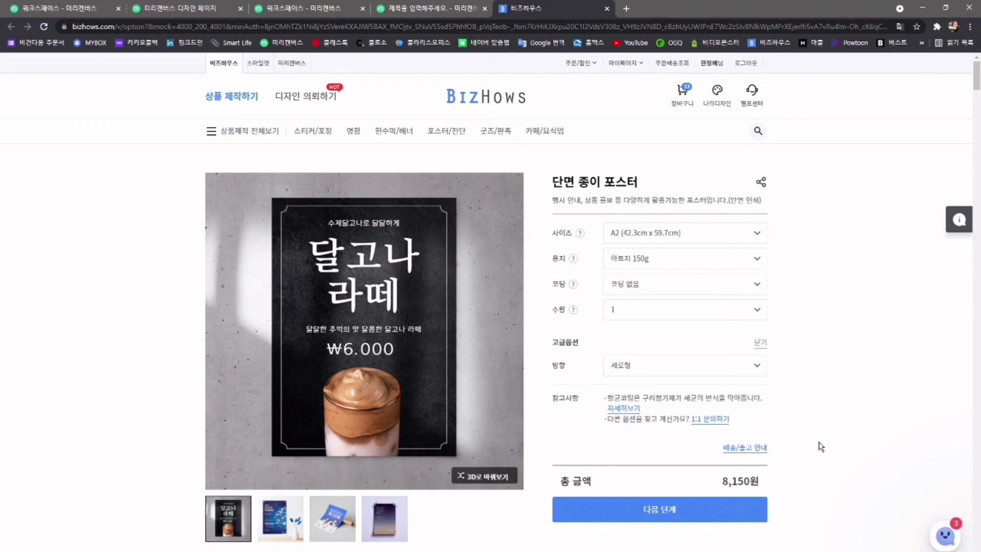
Set the single-sided paper poster's size to A4 (21.0cm x 29.7 cm) on the BizHows order page
left_click(712, 238)
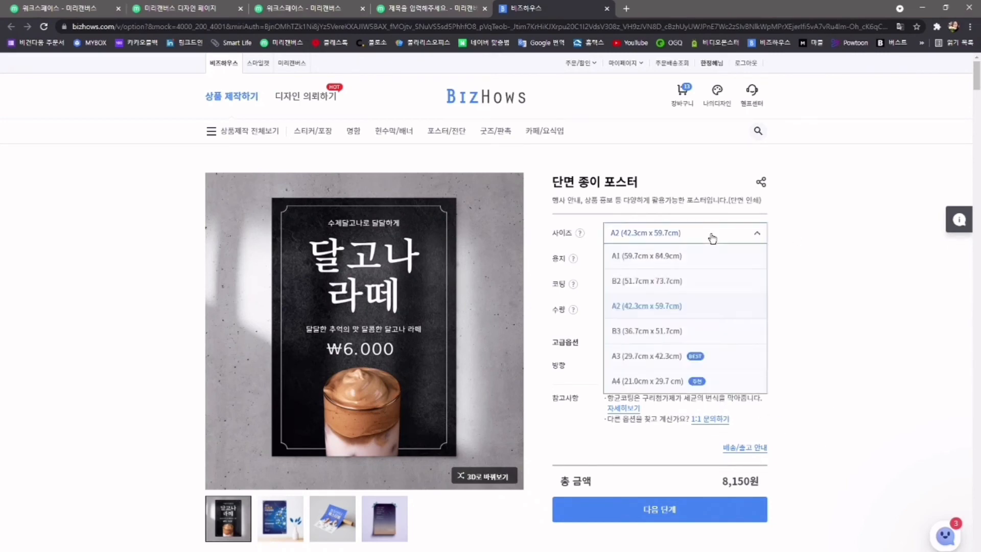
left_click(650, 380)
left_click(658, 264)
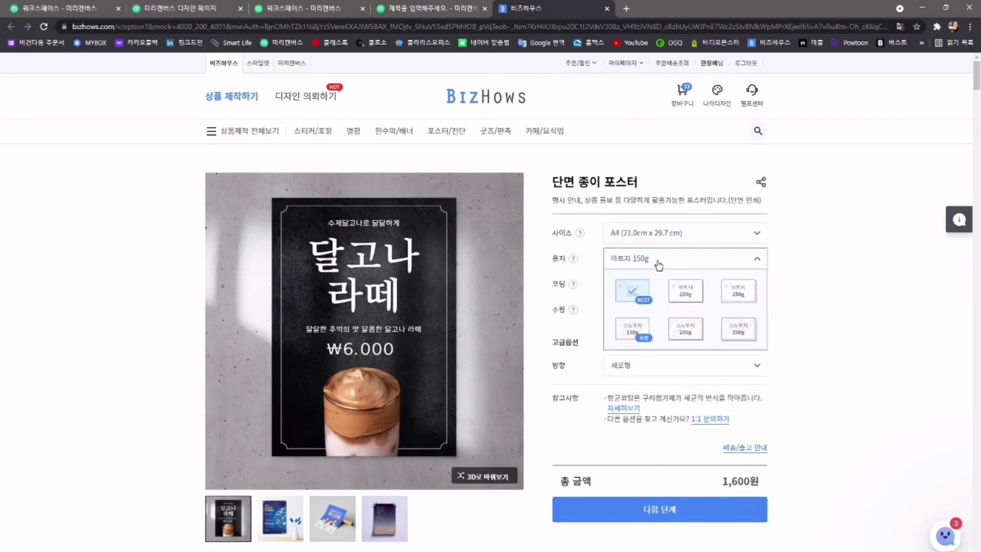
left_click(831, 354)
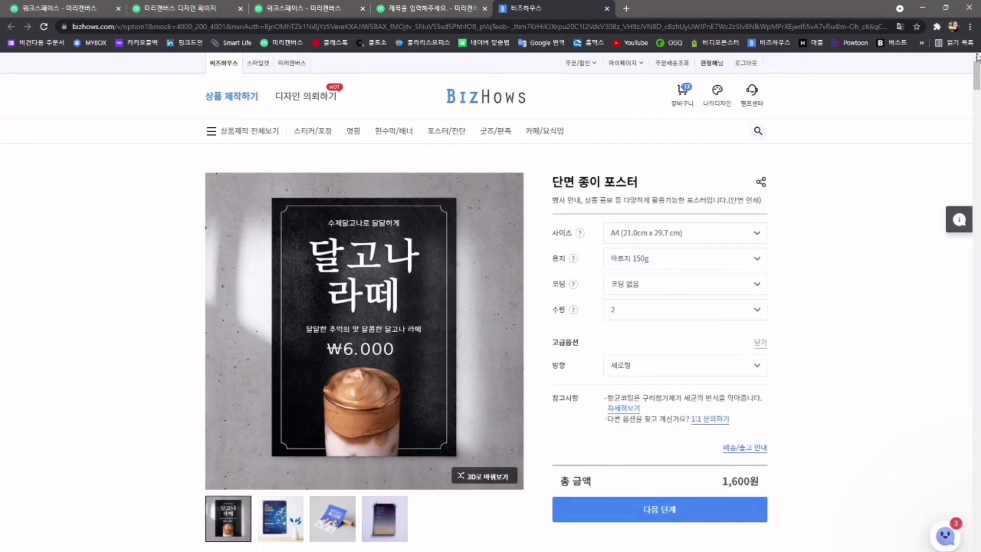
Check the poster's product details and set its paper type to 스노우지 150g
left_click_drag(978, 72, 979, 287)
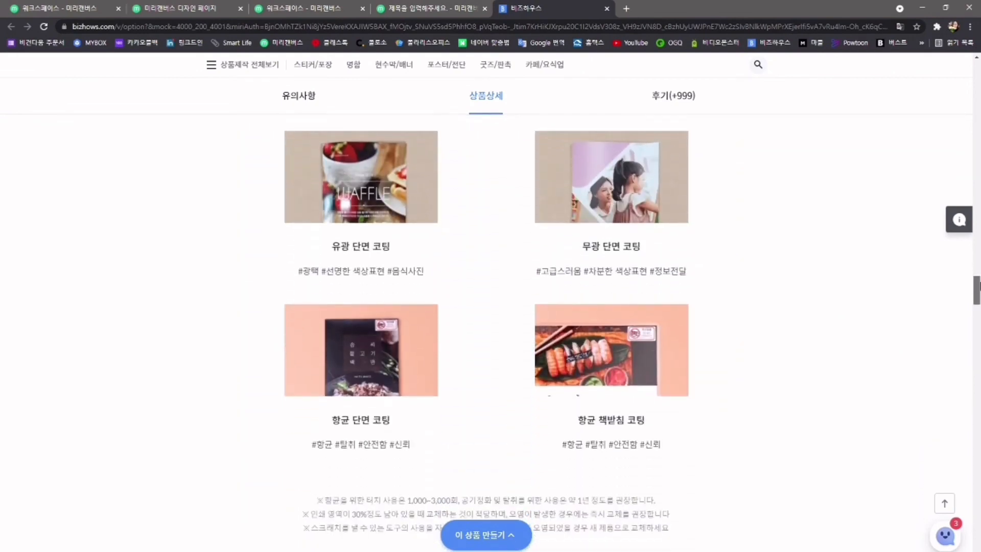
left_click_drag(979, 287, 979, 60)
left_click(706, 263)
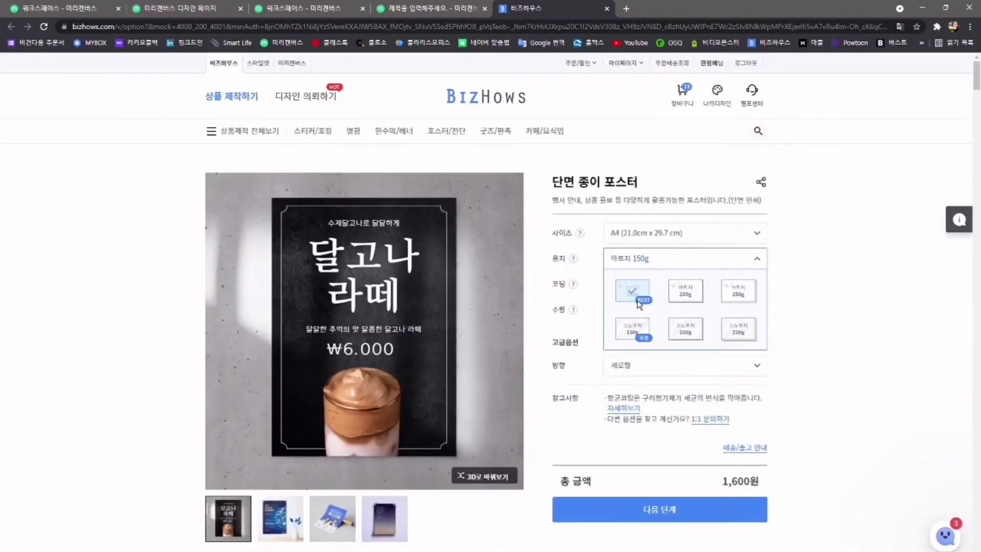
left_click(634, 331)
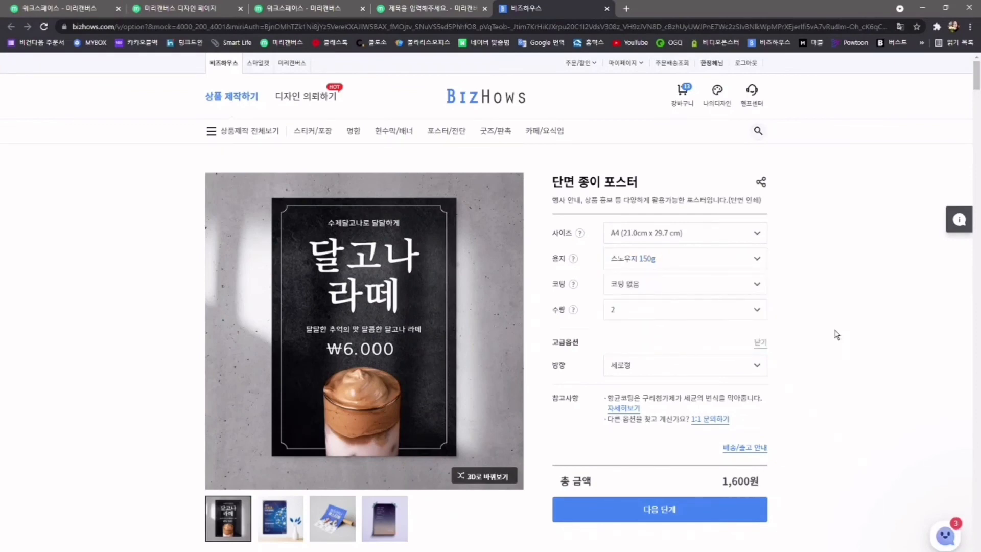
Check the poster's coating and quantity options, keep 코팅 없음 and 2, and proceed to the print design editor
left_click(750, 290)
left_click(788, 305)
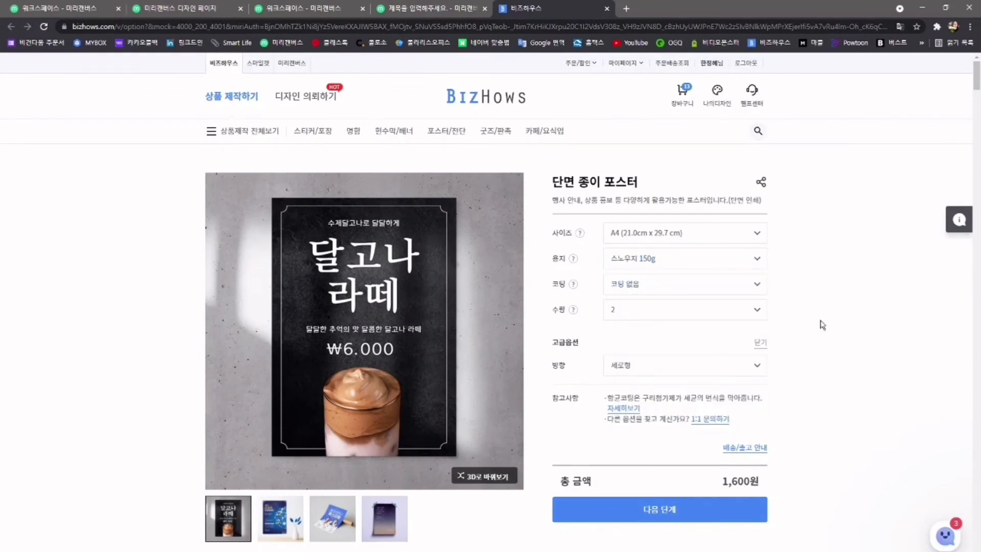
left_click(674, 312)
left_click(790, 466)
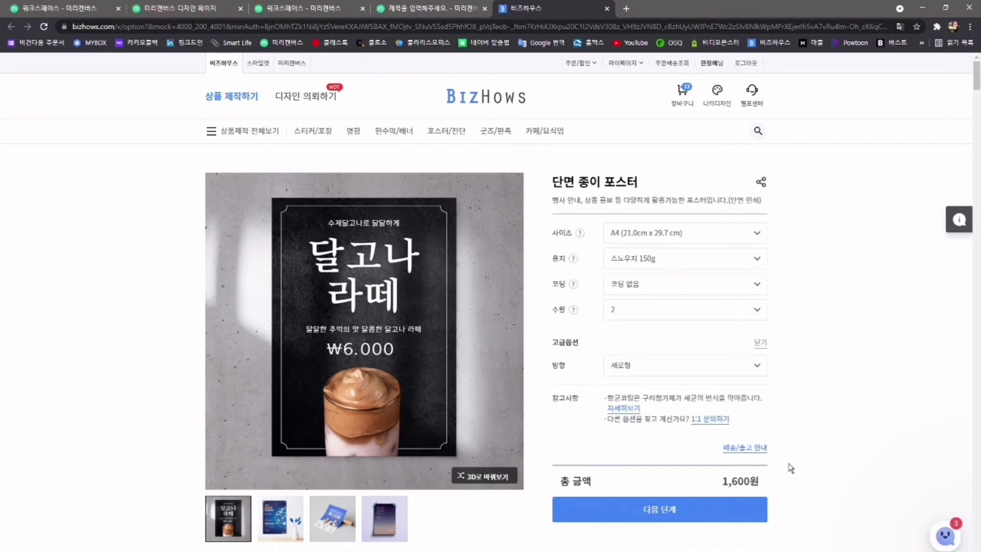
left_click(679, 510)
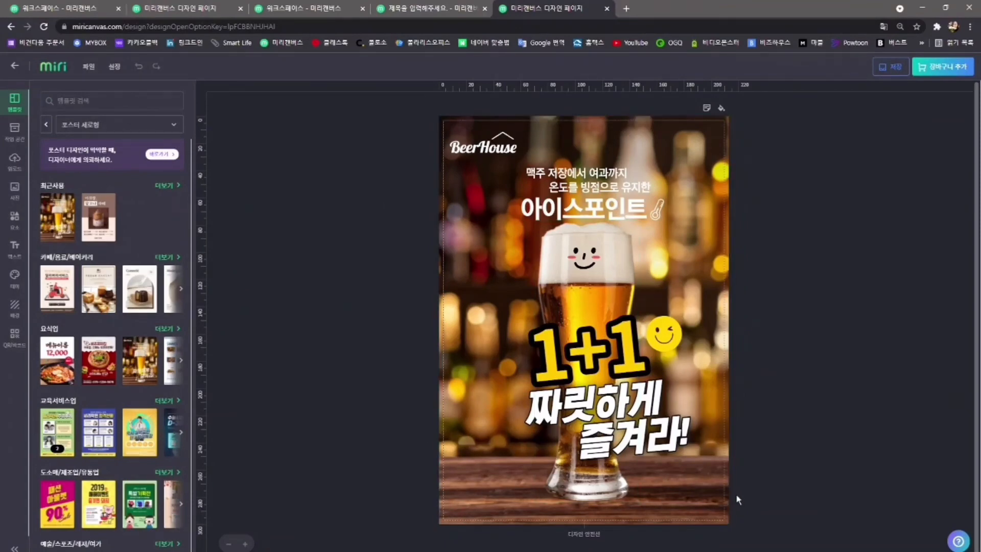
Add the beer poster to the cart after confirming the typo check for all pages, and go to the BizHows cart
left_click(943, 75)
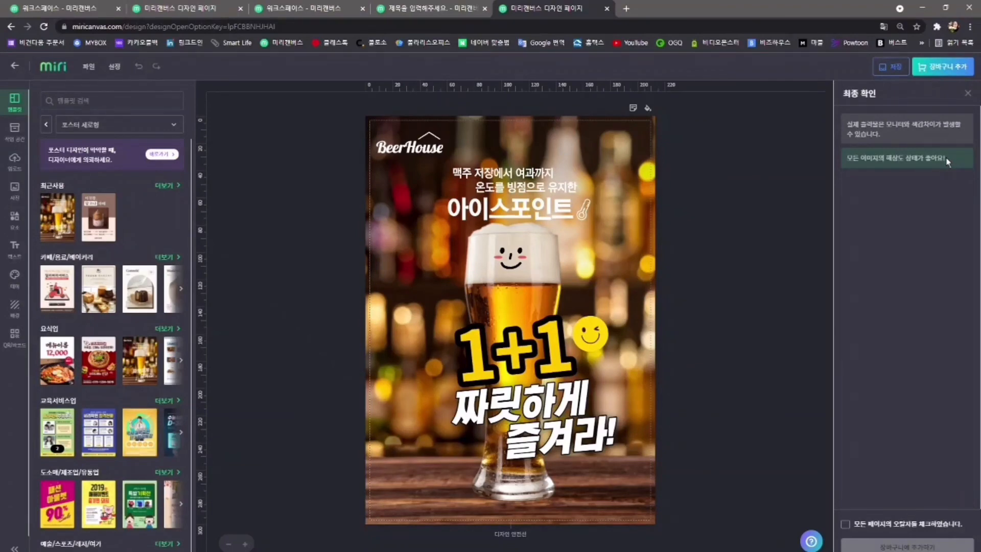
left_click(845, 524)
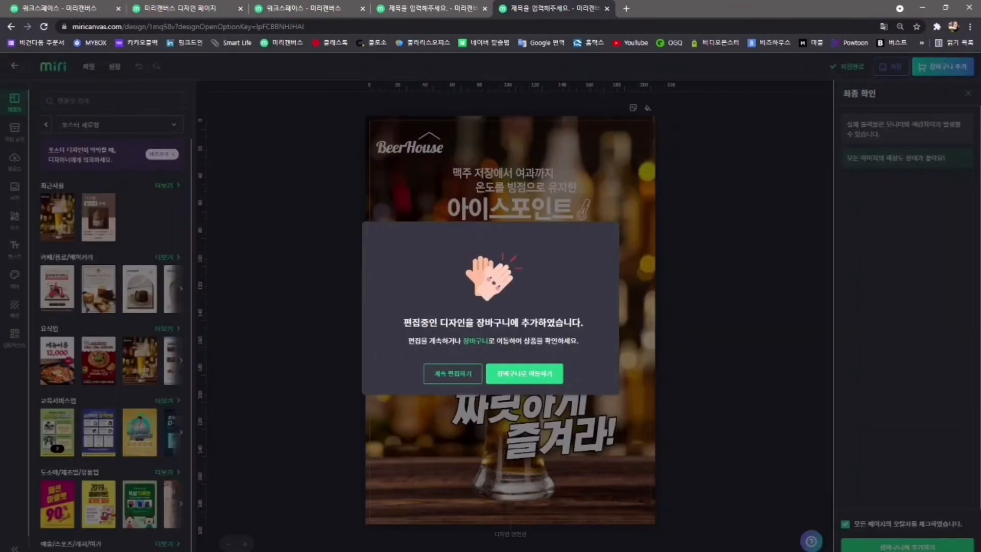
left_click(543, 374)
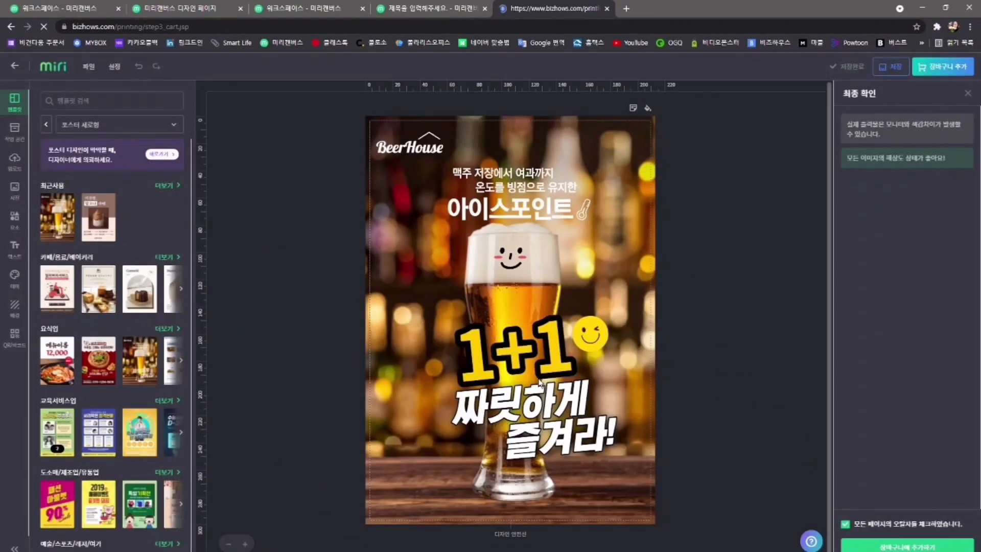